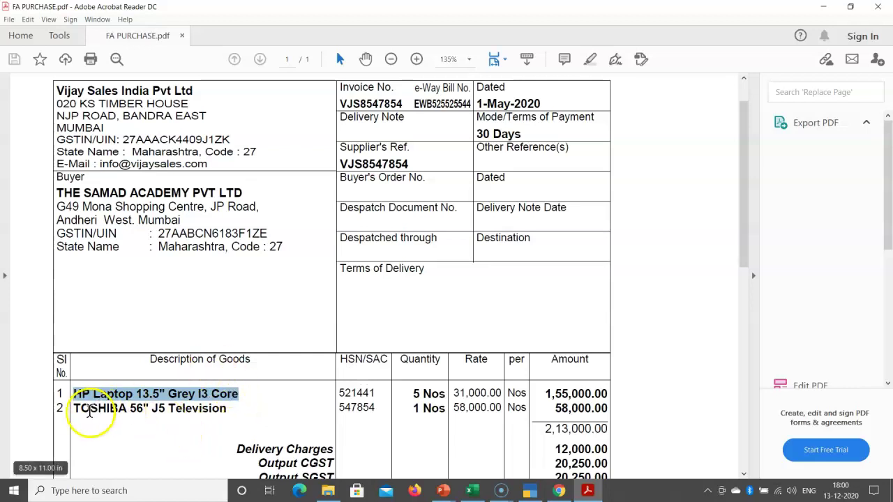
# Switch to TallyPrime and start a purchase voucher dated 1-May-20.
pyautogui.moveTo(76, 409); pyautogui.dragTo(214, 413)
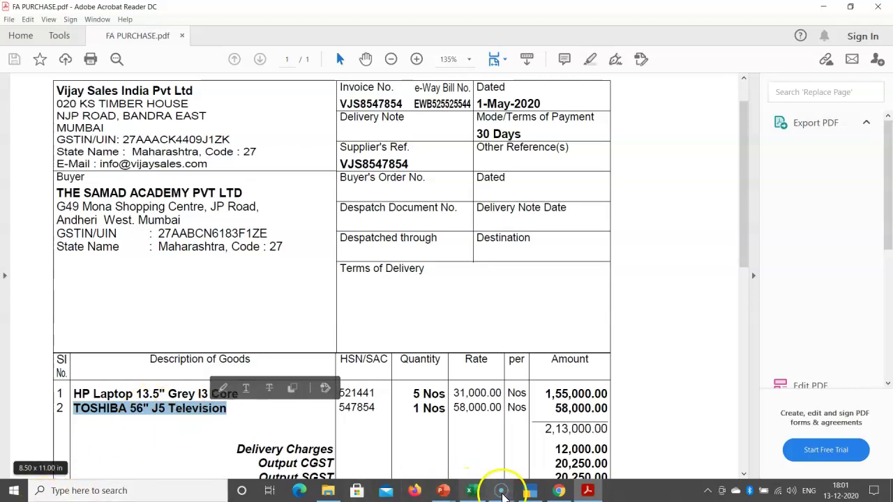
pyautogui.click(509, 464)
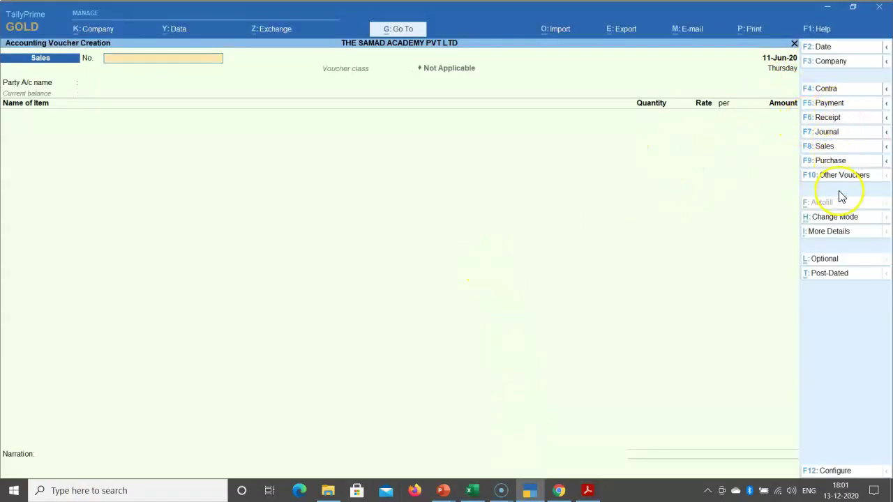
pyautogui.press('Return')
pyautogui.press('Return')
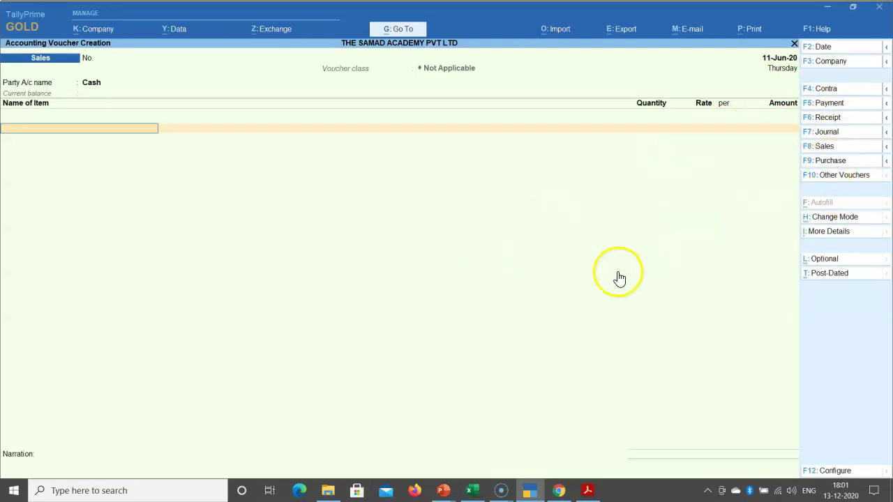
pyautogui.click(826, 161)
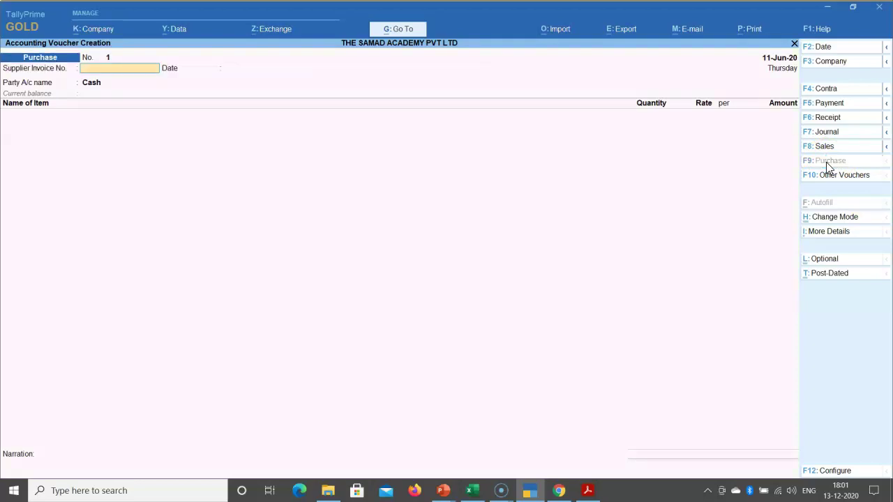
pyautogui.click(835, 48)
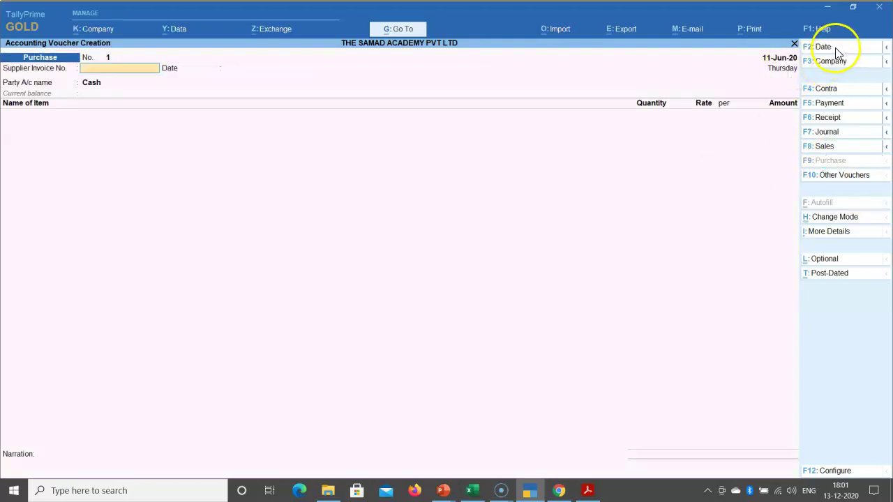
pyautogui.write('1-5')
pyautogui.press('Return')
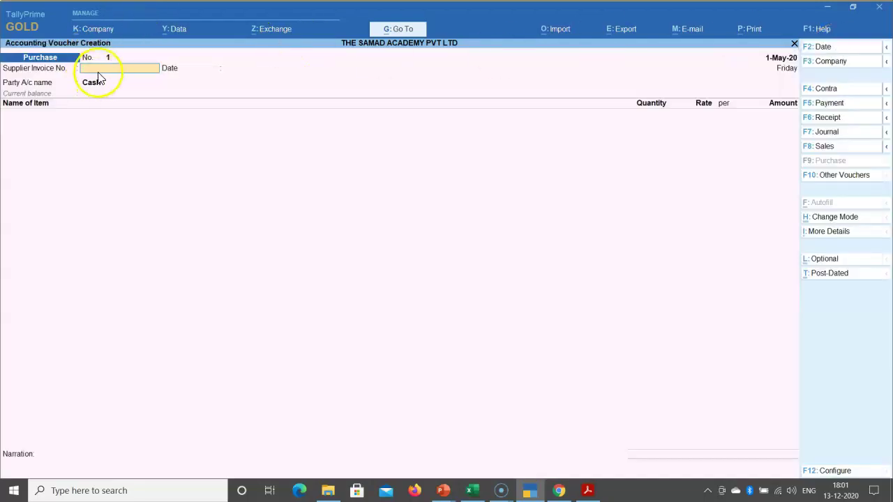
# Copy the supplier invoice number from the purchase invoice PDF into the voucher and accept 1-May-20 as the invoice date.
pyautogui.press('alt')
pyautogui.hotkey('alt', 'Tab')
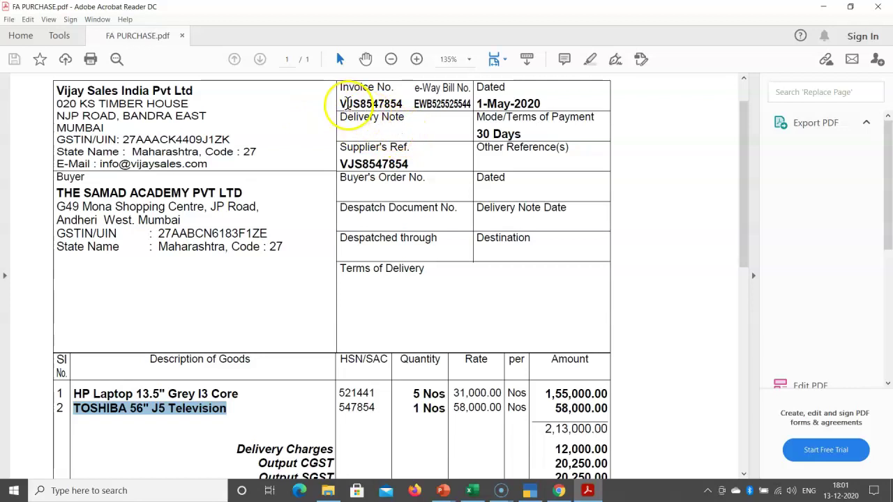
pyautogui.click(343, 103)
pyautogui.moveTo(343, 103); pyautogui.dragTo(402, 103)
pyautogui.doubleClick(380, 104)
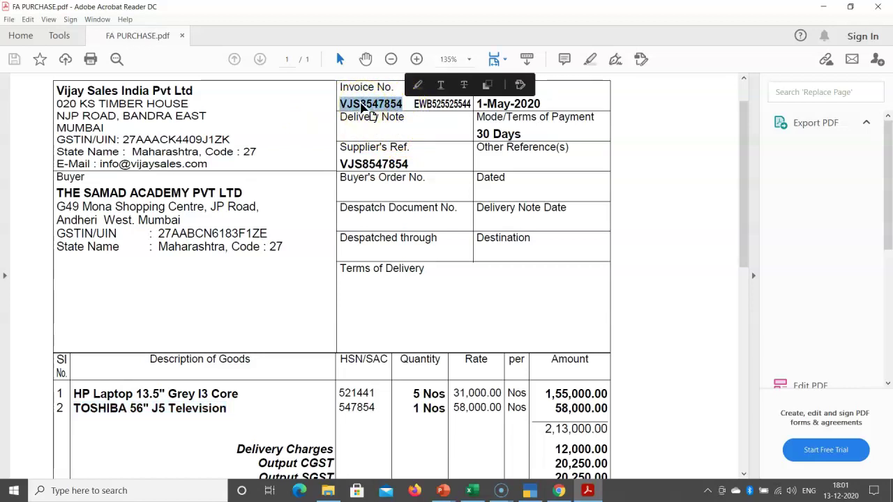
pyautogui.hotkey('ctrl', 'c')
pyautogui.hotkey('alt', 'Tab')
pyautogui.hotkey('ctrl', 'alt', 'v')
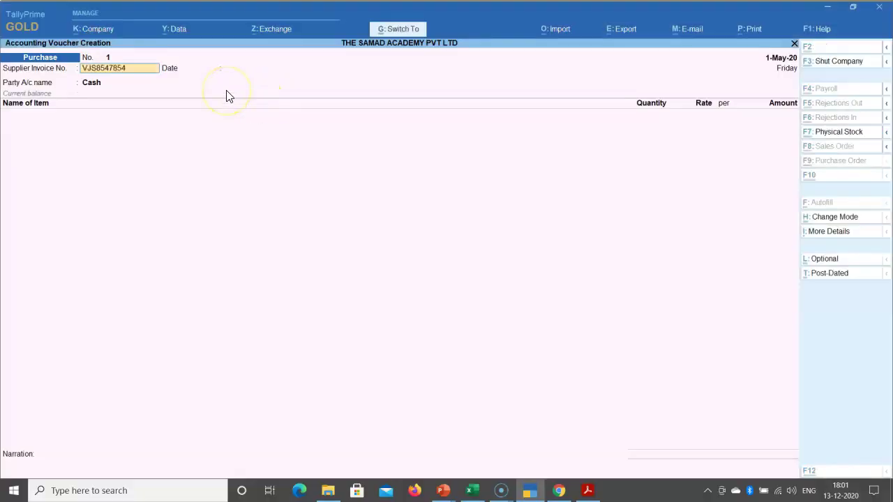
pyautogui.press('Return')
pyautogui.press('Return')
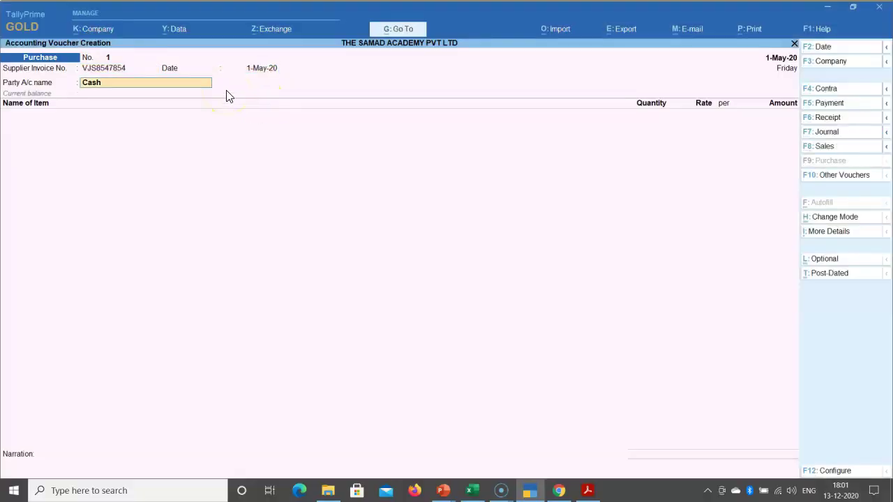
# Start a new party ledger from the voucher and name it Vijay Sales India Pvt Ltd, copied from the invoice PDF.
pyautogui.press('BackSpace')
pyautogui.press('ctrl')
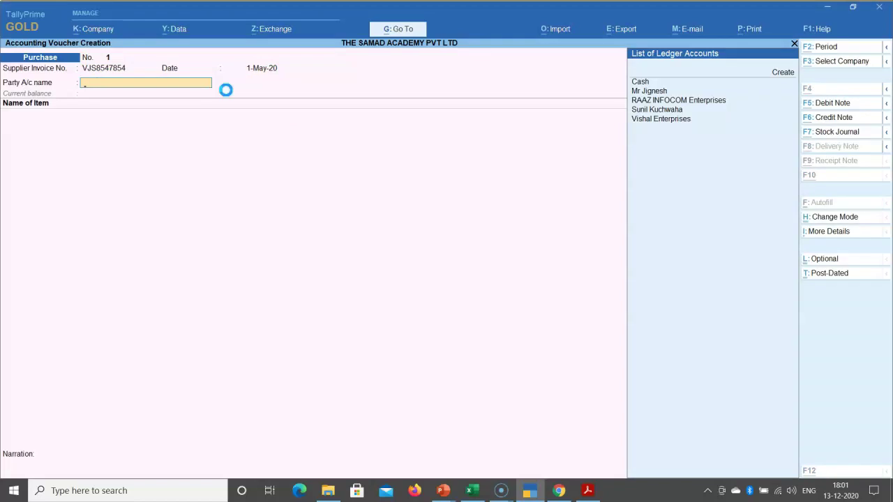
pyautogui.hotkey('alt', 'c')
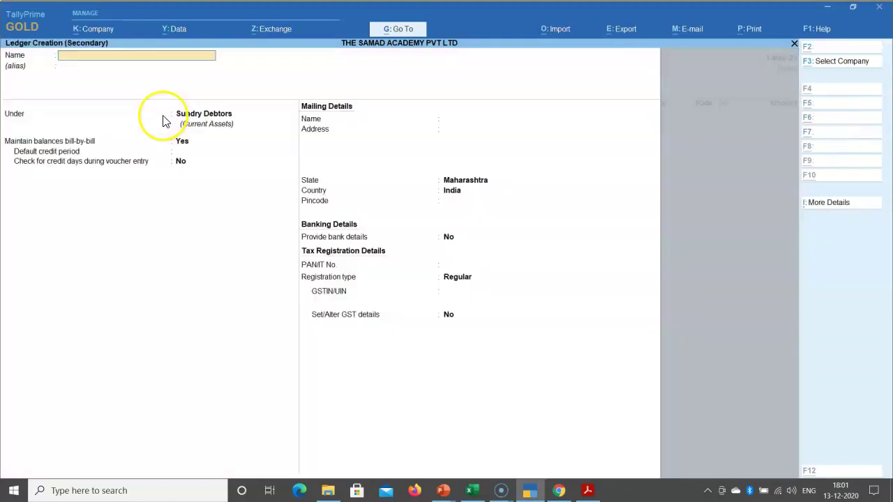
pyautogui.hotkey('alt', 'Tab')
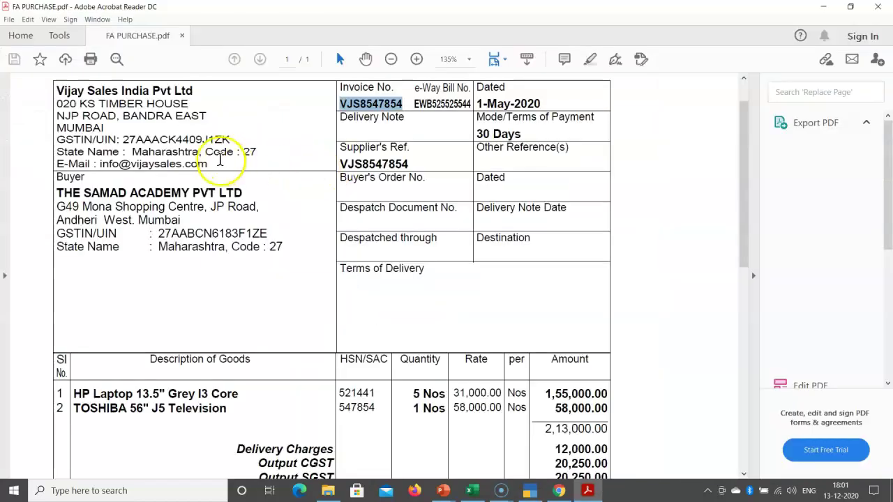
pyautogui.moveTo(56, 90); pyautogui.dragTo(201, 91)
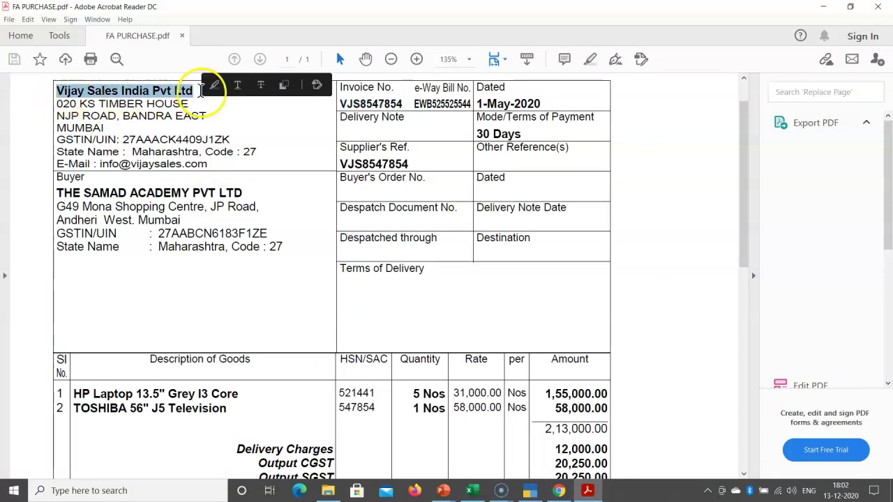
pyautogui.hotkey('ctrl', 'c')
pyautogui.hotkey('alt', 'Tab')
pyautogui.hotkey('ctrl', 'alt', 'v')
pyautogui.press('Return')
pyautogui.press('Return')
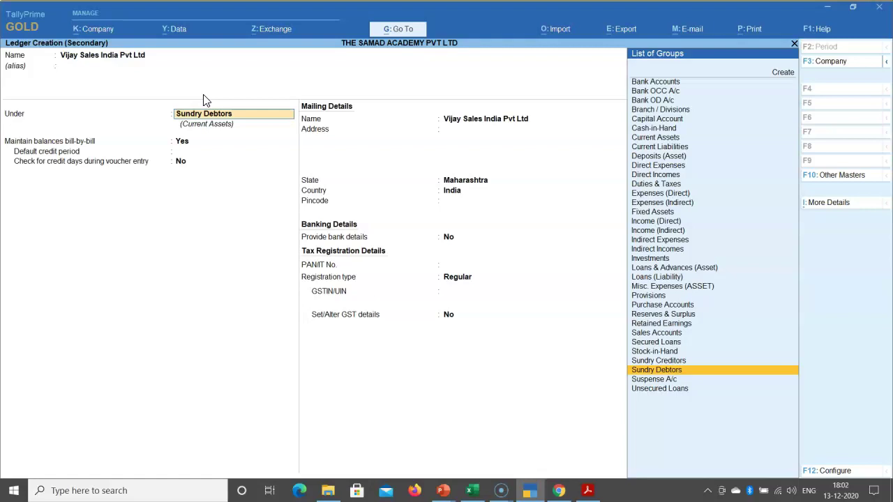
# Place the new ledger under Sundry Creditors, keeping Maharashtra as the state and Regular as the registration type.
pyautogui.write('Cred')
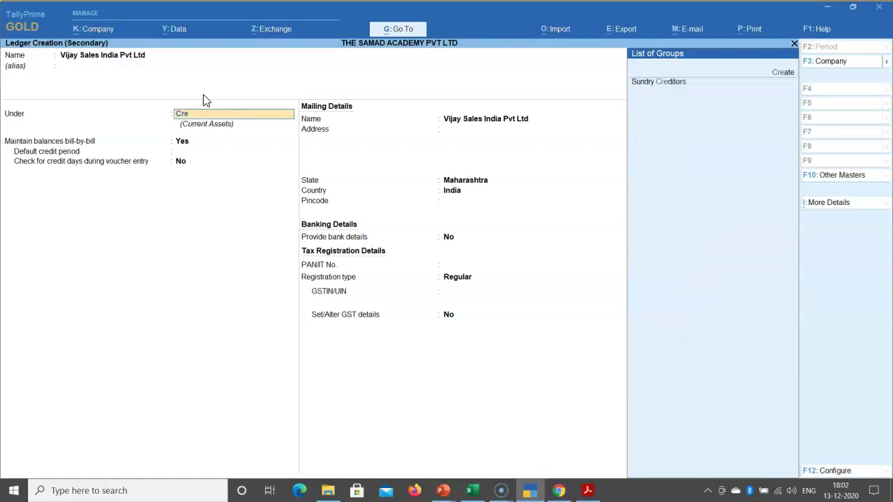
pyautogui.press('Return')
pyautogui.press('Return')
pyautogui.press('Return')
pyautogui.press('Return')
pyautogui.press('Return')
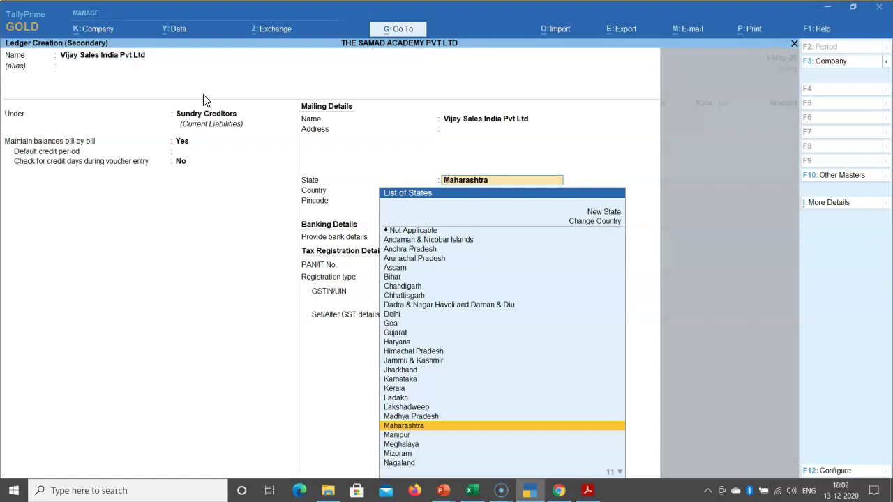
pyautogui.press('Return')
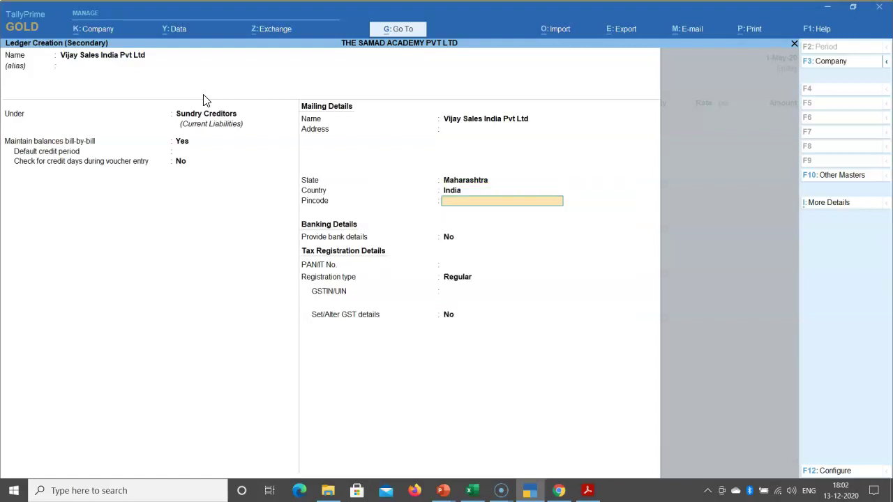
pyautogui.press('Return')
pyautogui.press('Return')
pyautogui.press('Return')
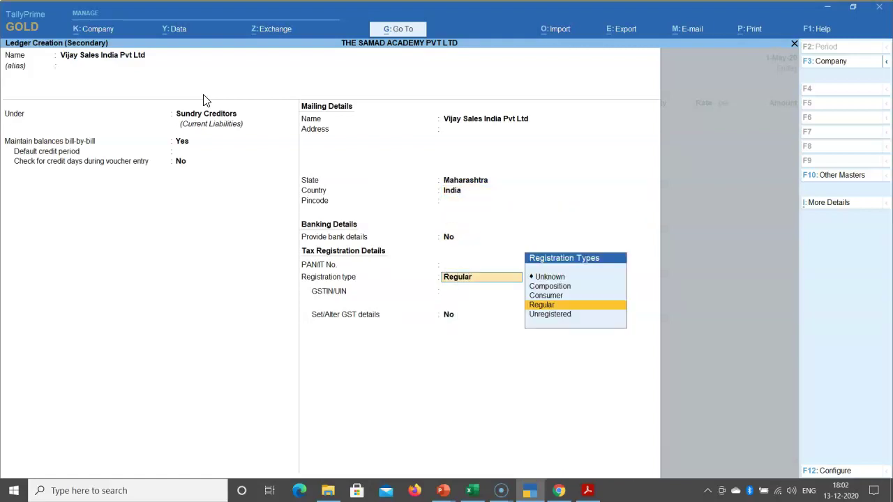
pyautogui.press('Return')
# Copy the supplier's GSTIN from the invoice PDF into the ledger's GSTIN/UIN field and save the ledger.
pyautogui.hotkey('alt', 'Tab')
pyautogui.moveTo(122, 140); pyautogui.dragTo(232, 142)
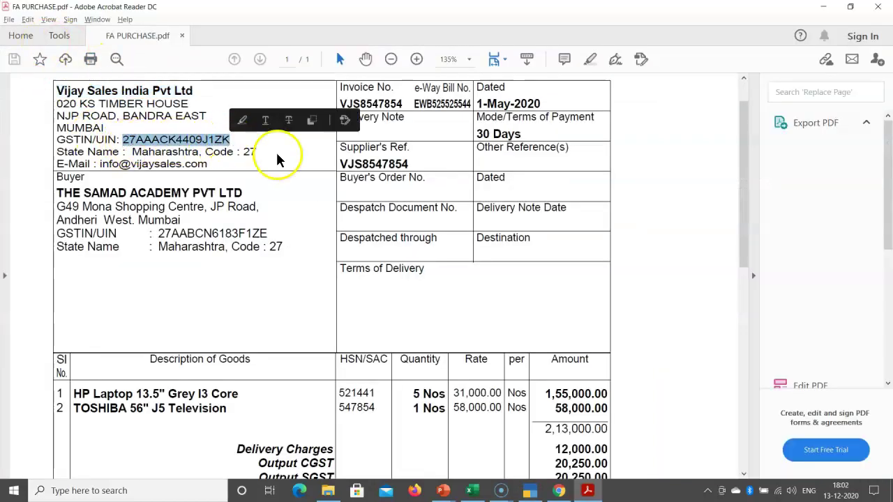
pyautogui.hotkey('ctrl', 'c')
pyautogui.hotkey('alt', 'Tab')
pyautogui.hotkey('ctrl', 'alt', 'v')
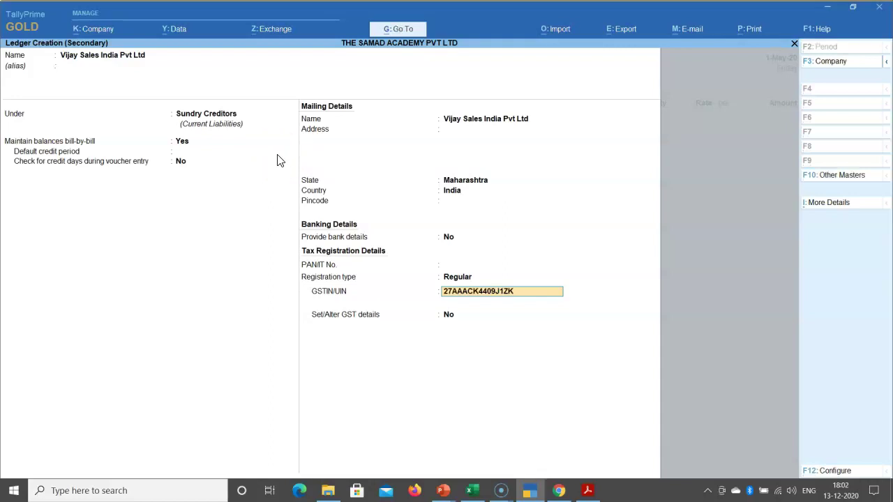
pyautogui.press('Return')
pyautogui.press('Return')
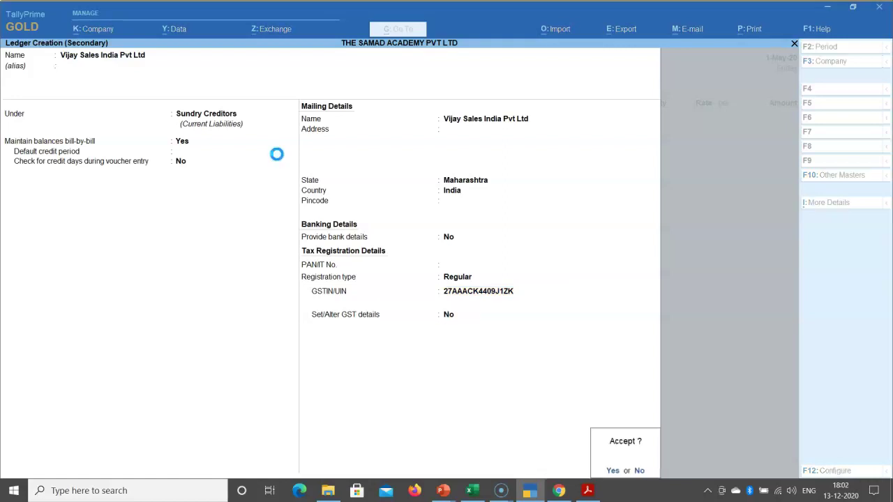
pyautogui.press('Return')
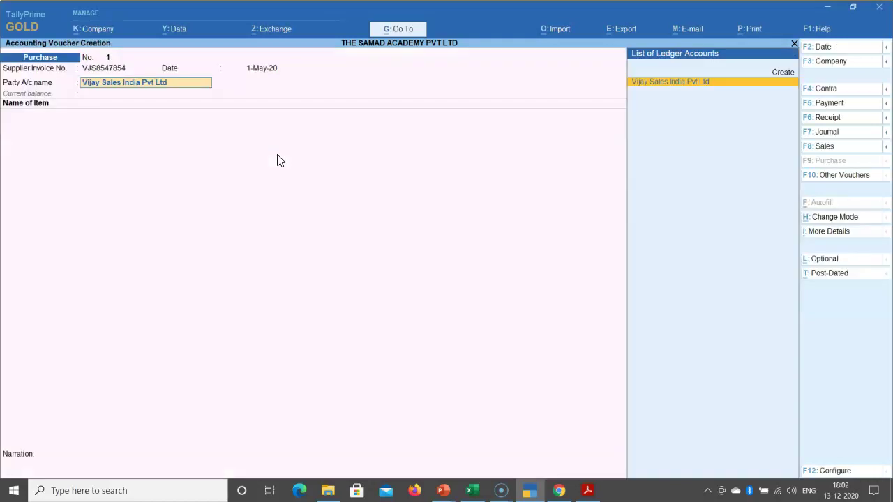
# Use Vijay Sales India Pvt Ltd as the voucher's party, leaving the receipt details blank and accepting the default party details.
pyautogui.press('Return')
pyautogui.press('Return')
pyautogui.press('Return')
pyautogui.press('Return')
pyautogui.press('Return')
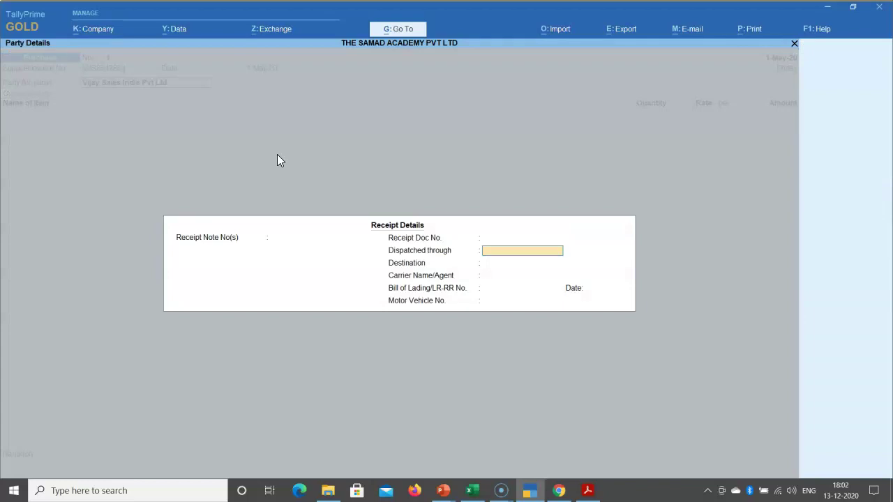
pyautogui.press('Return')
pyautogui.press('Return')
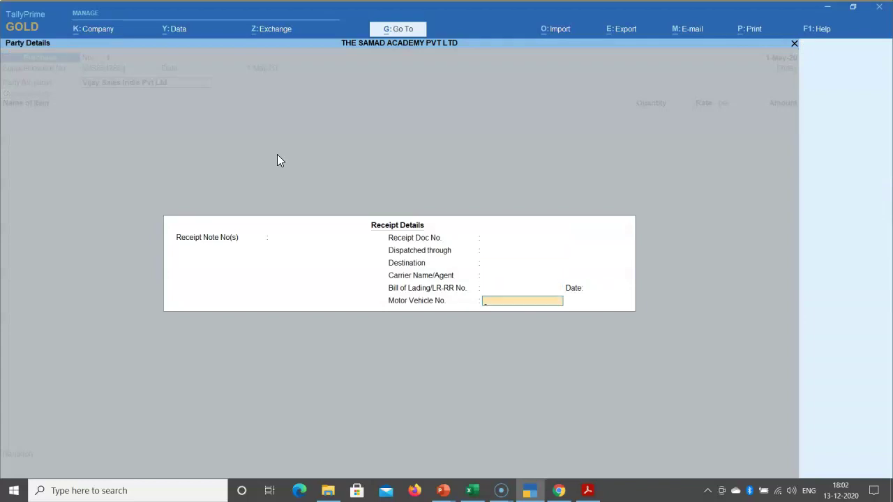
pyautogui.press('Return')
pyautogui.press('Return')
pyautogui.press('Return')
pyautogui.press('Return')
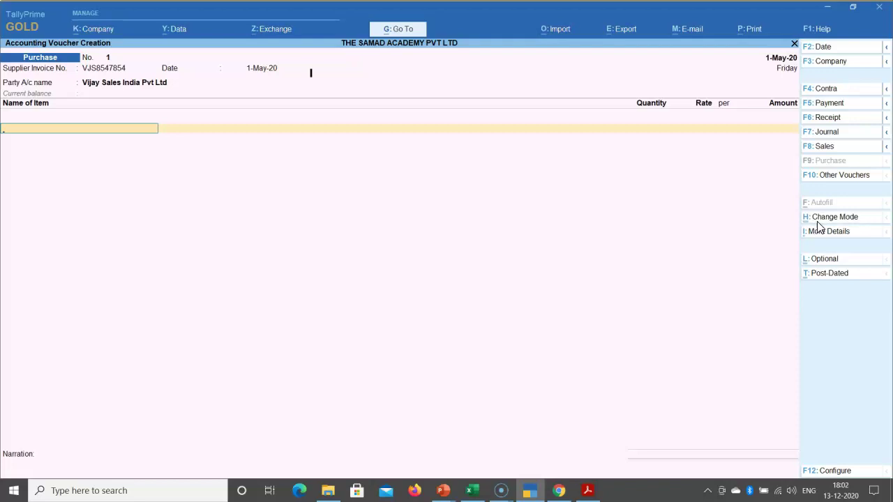
# Change the voucher mode to Accounting Invoice and accept the existing supplier invoice, receipt and party details again.
pyautogui.click(815, 219)
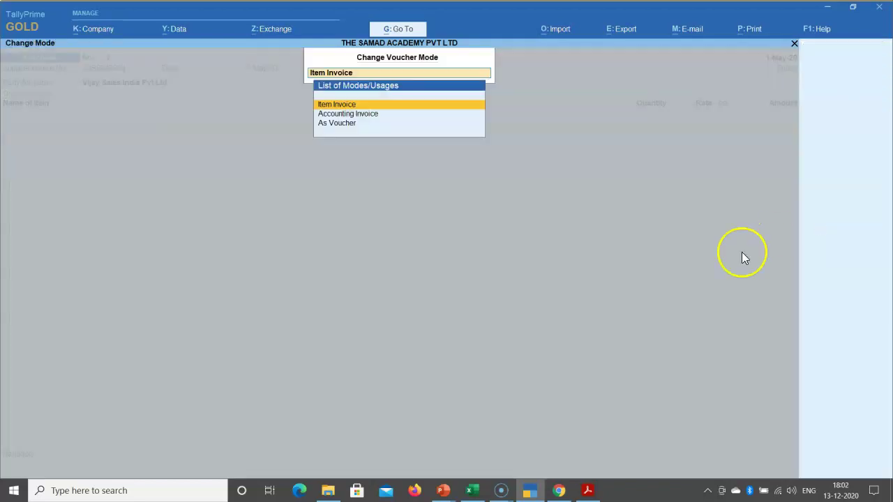
pyautogui.click(362, 115)
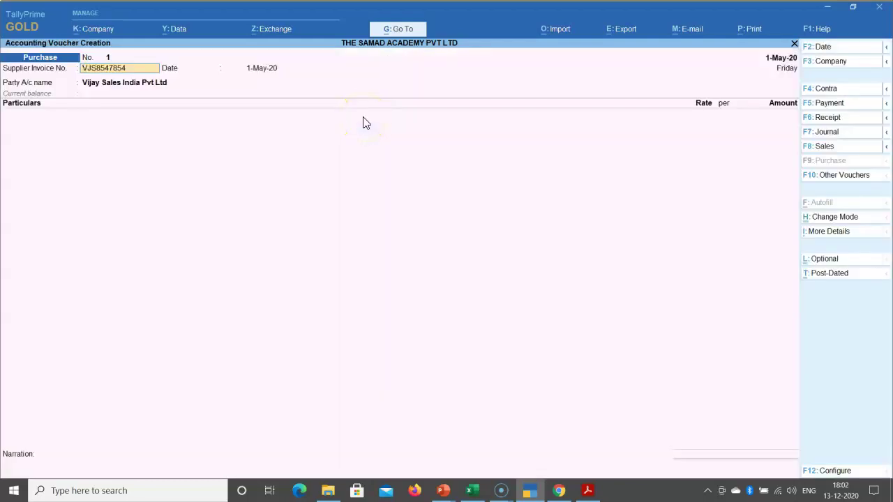
pyautogui.press('Return')
pyautogui.press('Return')
pyautogui.press('Return')
pyautogui.press('Return')
pyautogui.press('Return')
pyautogui.press('Return')
pyautogui.press('Return')
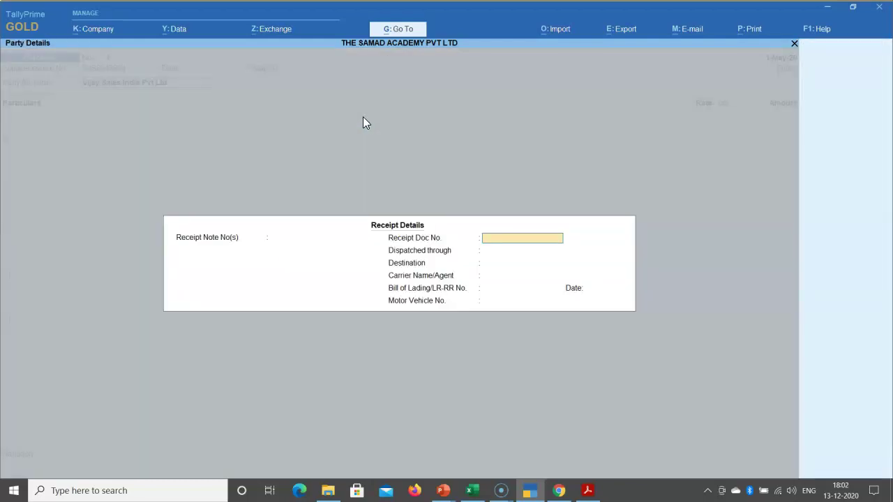
pyautogui.press('Return')
pyautogui.press('Return')
pyautogui.press('Return')
pyautogui.press('Return')
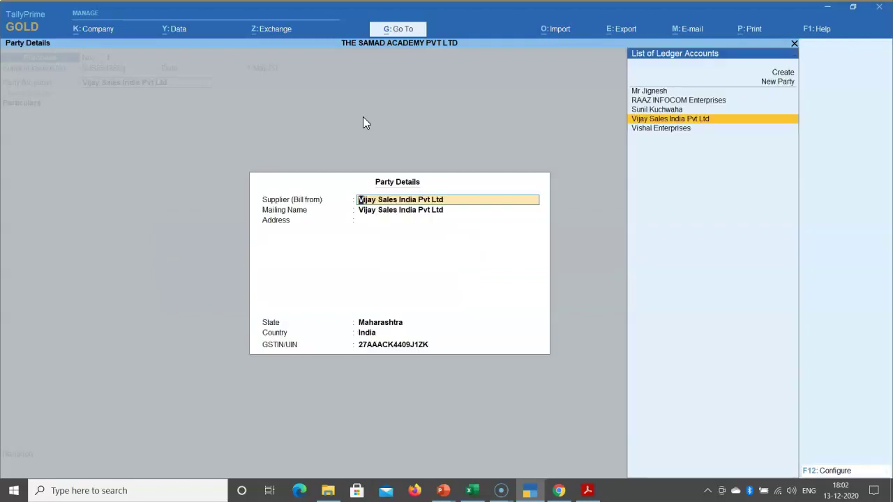
pyautogui.press('Return')
pyautogui.press('Return')
pyautogui.press('Return')
pyautogui.press('Return')
pyautogui.press('Return')
pyautogui.press('Return')
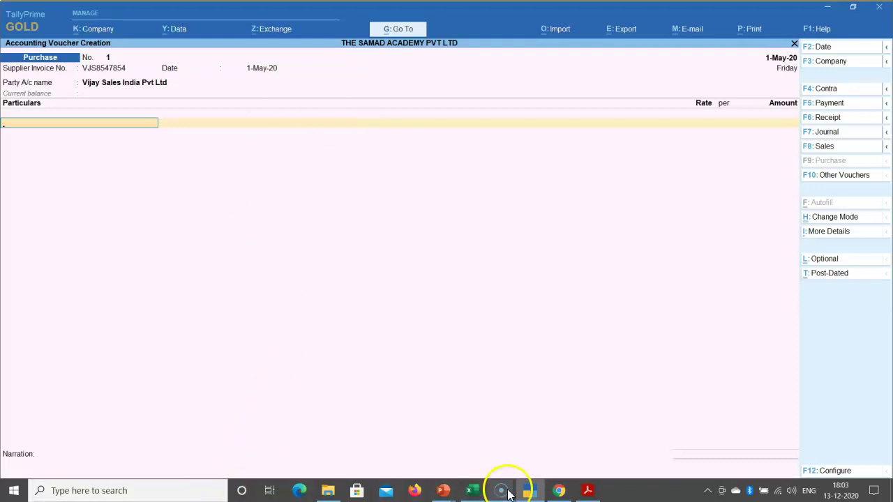
# Review the HP Laptop and TOSHIBA Television lines in the purchase invoice PDF and return to the TallyPrime voucher.
pyautogui.click(587, 492)
pyautogui.moveTo(71, 393); pyautogui.dragTo(236, 394)
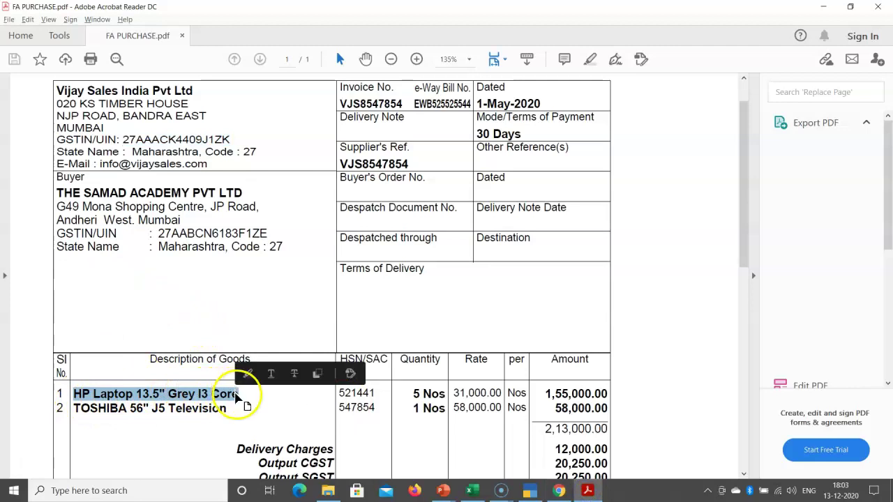
pyautogui.moveTo(73, 409); pyautogui.dragTo(227, 411)
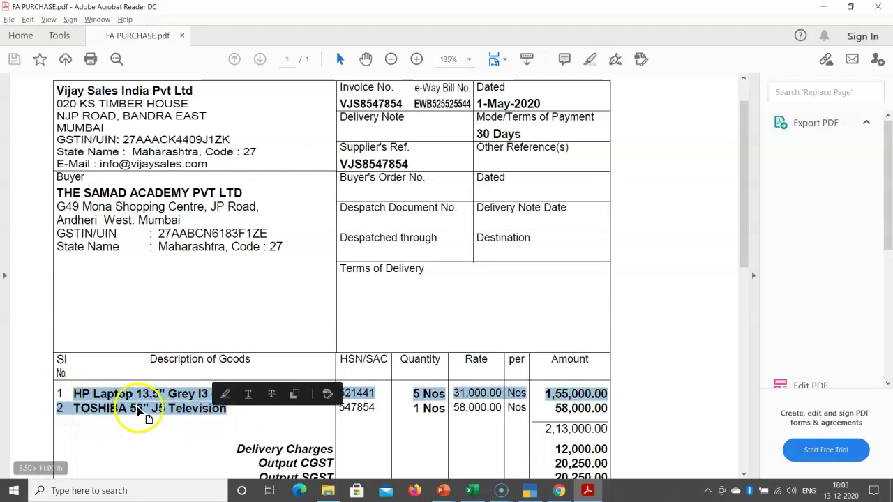
pyautogui.click(83, 395)
pyautogui.moveTo(74, 395); pyautogui.dragTo(238, 394)
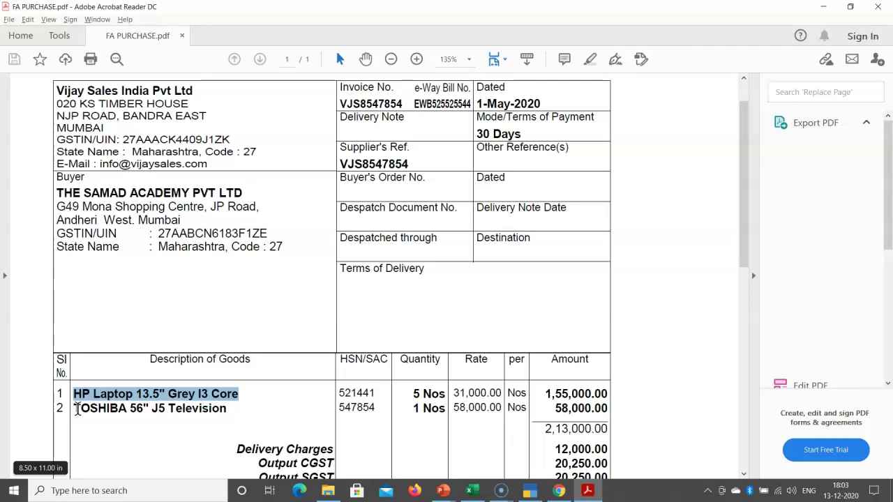
pyautogui.hotkey('alt', 'Tab')
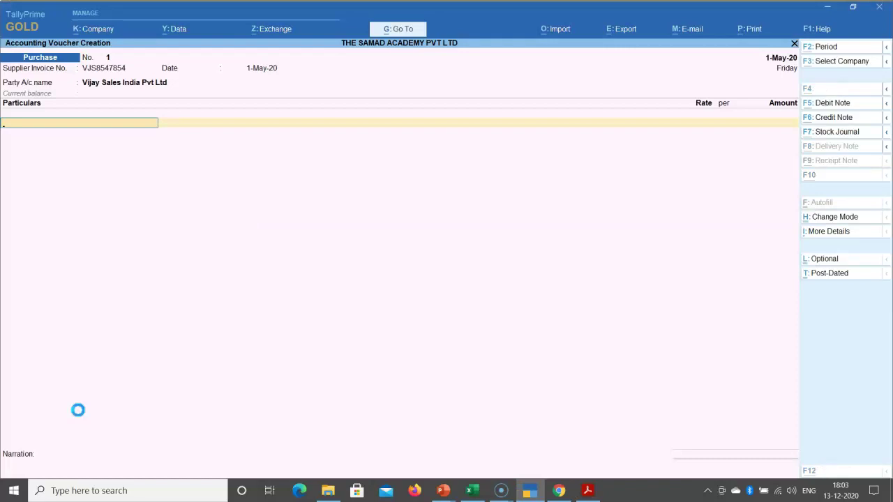
# Create a ledger named Computer Equipments from the voucher's particulars line and place it under Fixed Assets.
pyautogui.hotkey('alt', 'c')
pyautogui.write('Computer')
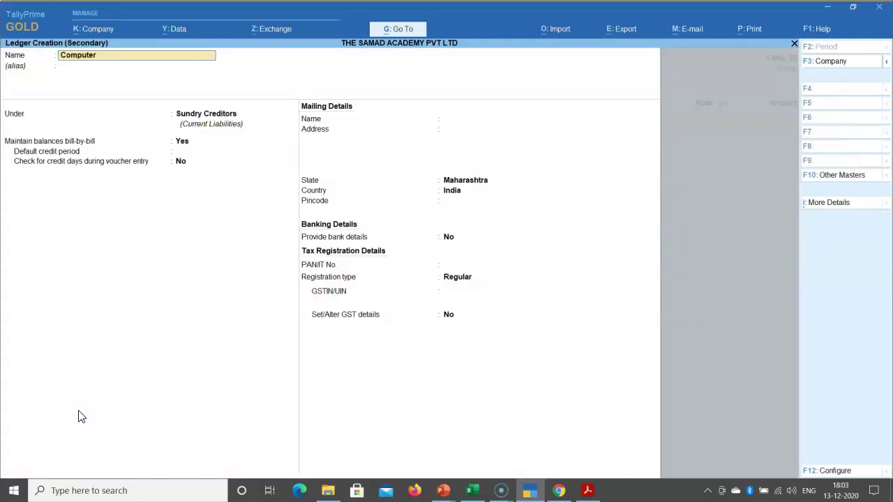
pyautogui.write(' Equipments')
pyautogui.press('Return')
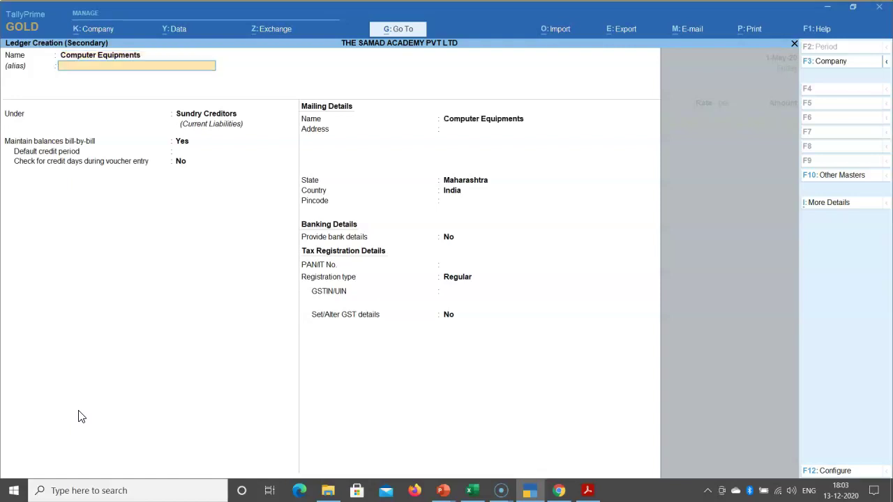
pyautogui.press('BackSpace')
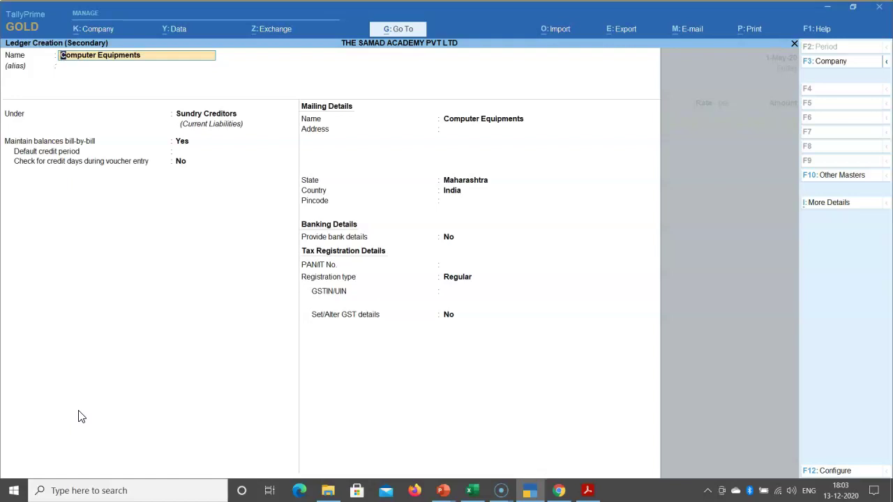
pyautogui.press('Return')
pyautogui.press('Return')
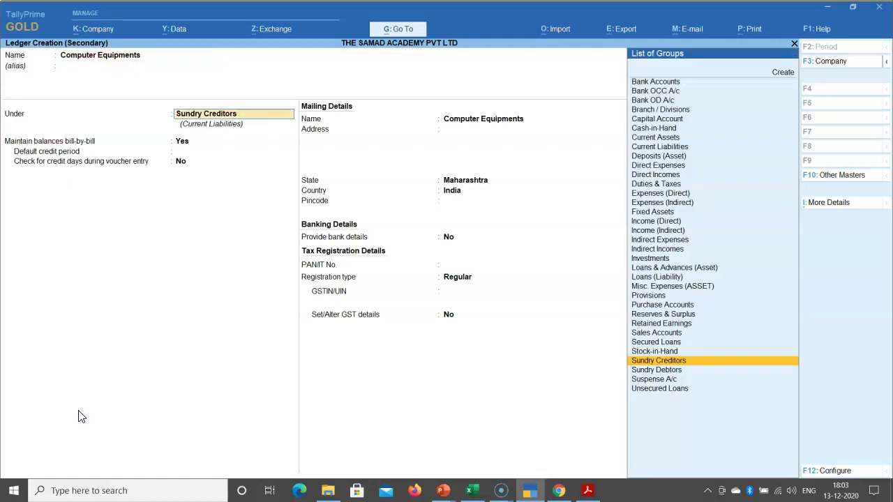
pyautogui.write('Fix')
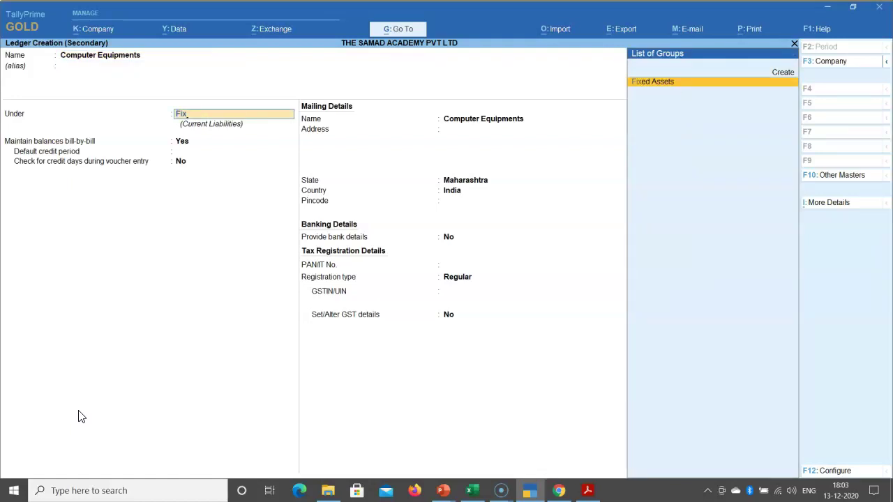
pyautogui.press('Return')
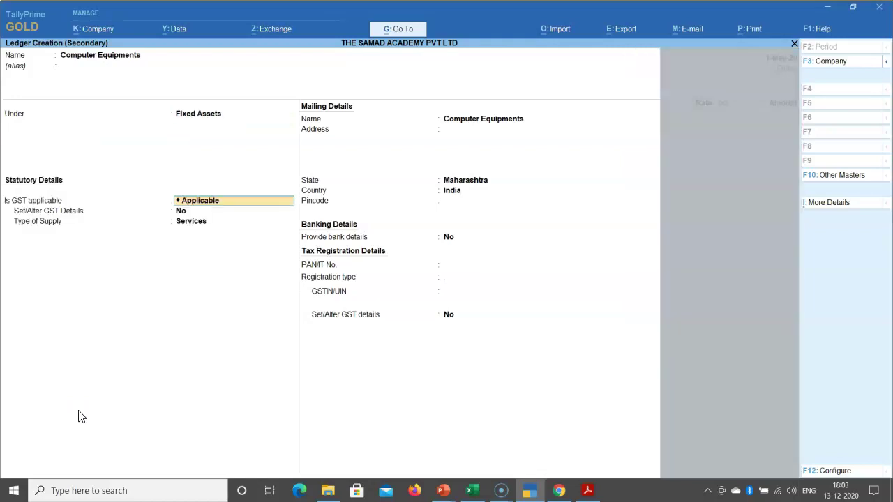
# Keep GST applicable, set Set/Alter GST Details to Yes for the ledger, and leave the HSN/SAC description blank.
pyautogui.press('Return')
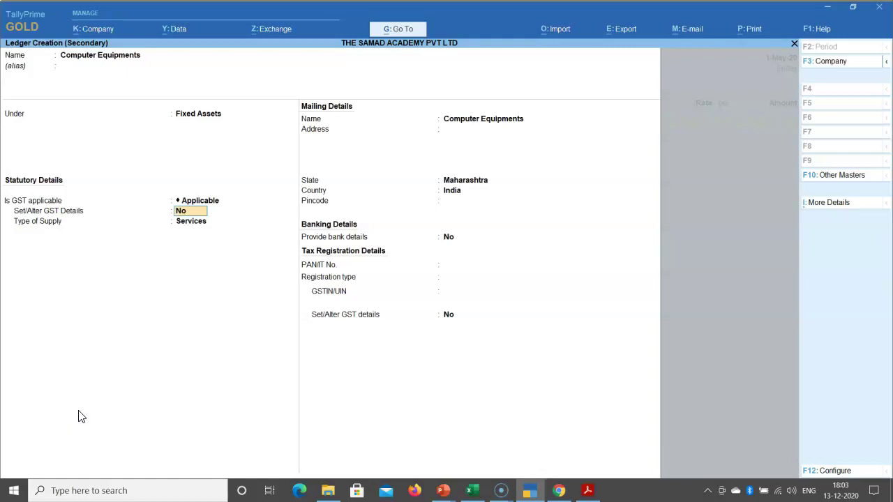
pyautogui.write('y')
pyautogui.press('Return')
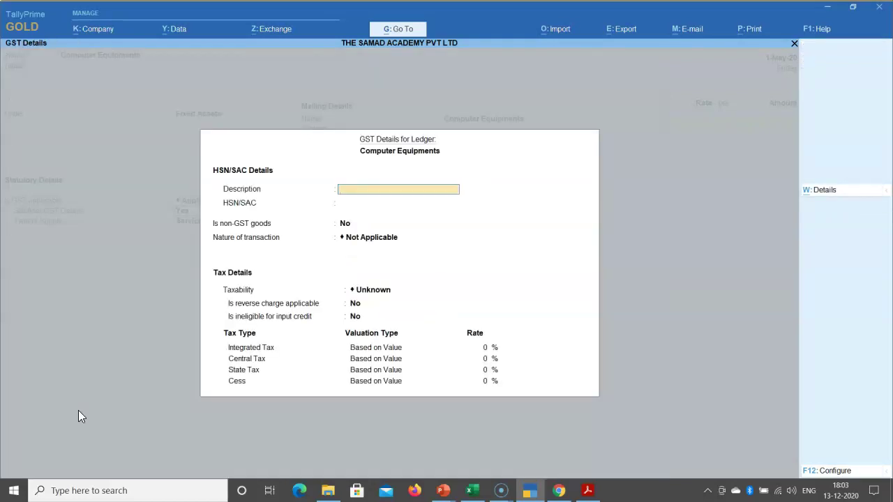
pyautogui.press('Return')
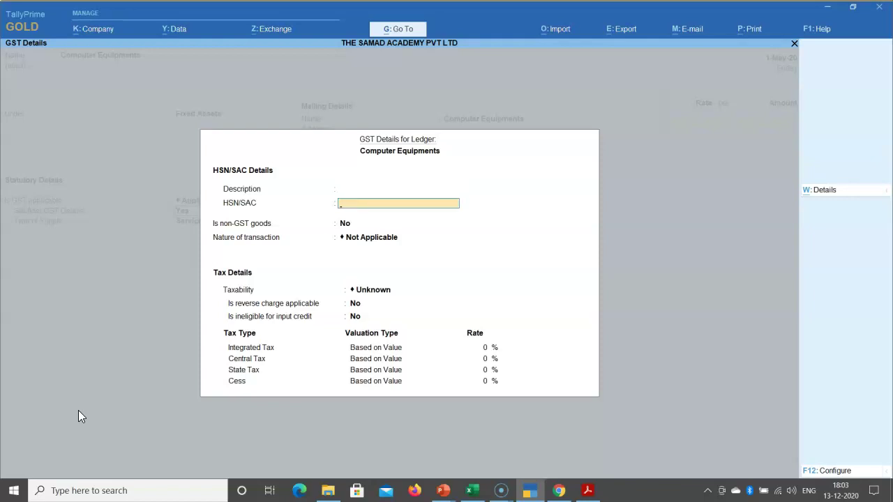
# Compare the HSN/SAC codes and tax rates of the laptop and television in the FA PURCHASE.pdf invoice, and return to TallyPrime.
pyautogui.hotkey('alt', 'Tab')
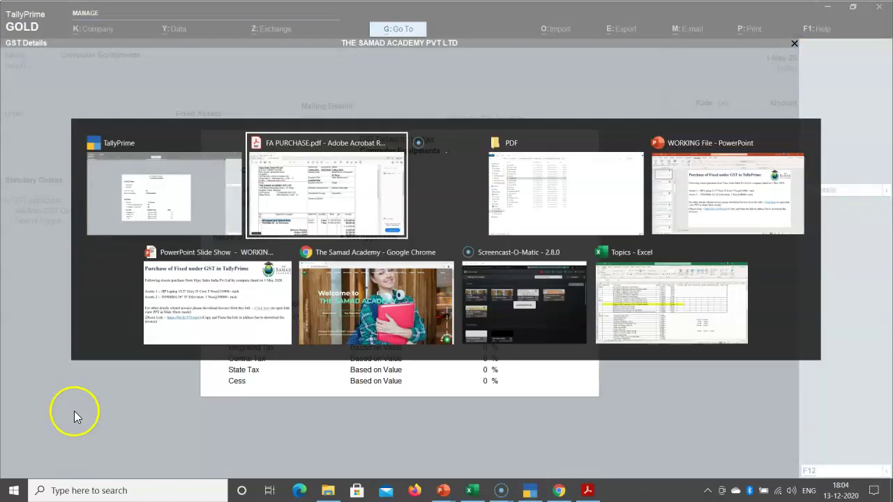
pyautogui.moveTo(340, 393)
pyautogui.mouseDown()
pyautogui.moveTo(375, 395)
pyautogui.moveTo(339, 409)
pyautogui.mouseUp()
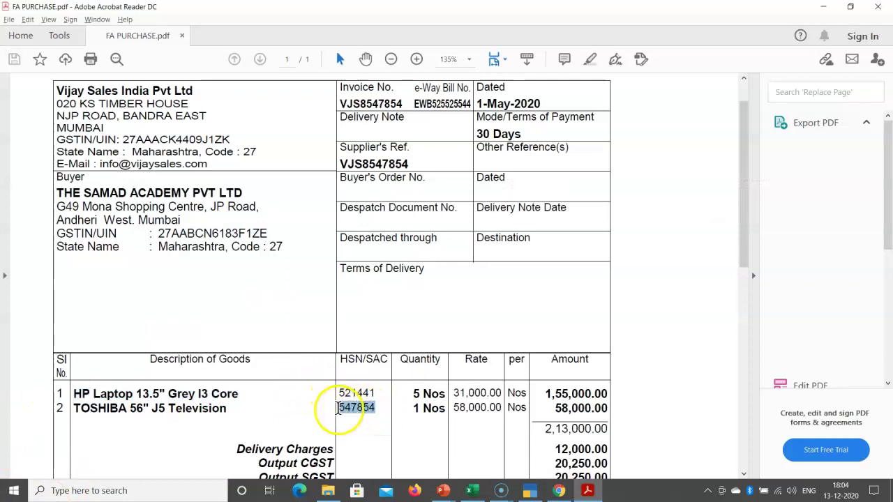
pyautogui.hotkey('alt', 'Tab')
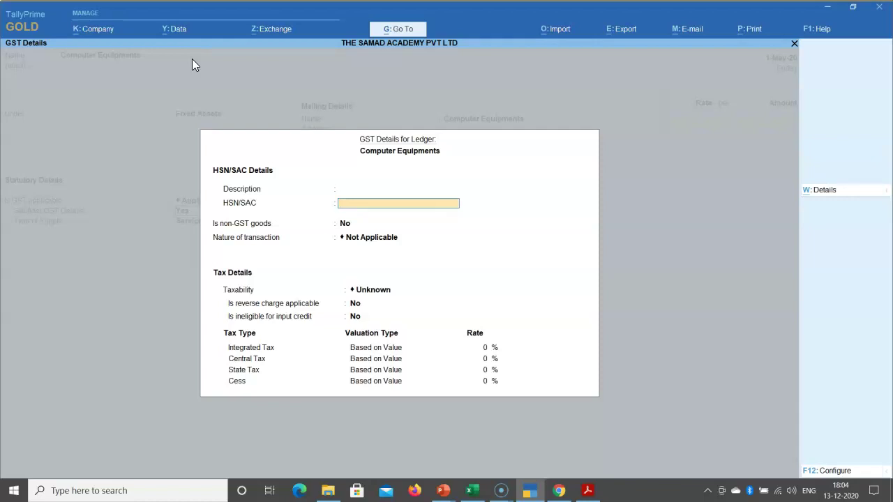
pyautogui.hotkey('alt', 'Tab')
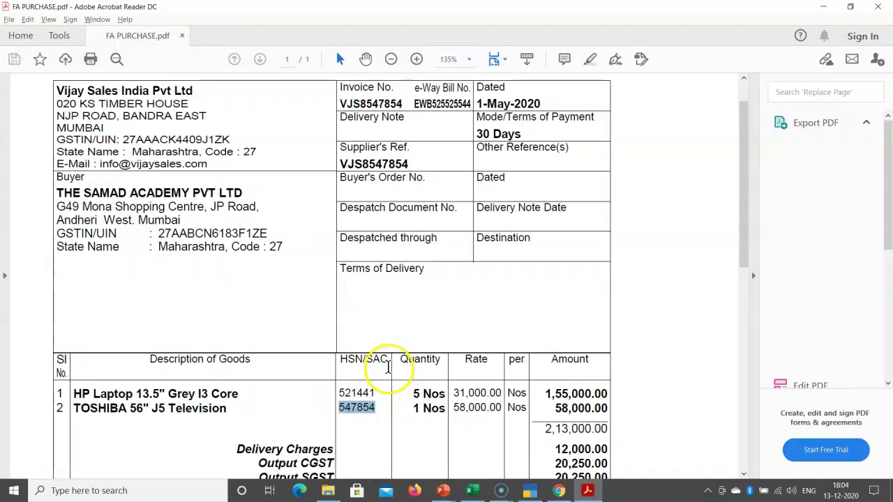
pyautogui.scroll(-1, 388, 371)
pyautogui.scroll(-6, 377, 342)
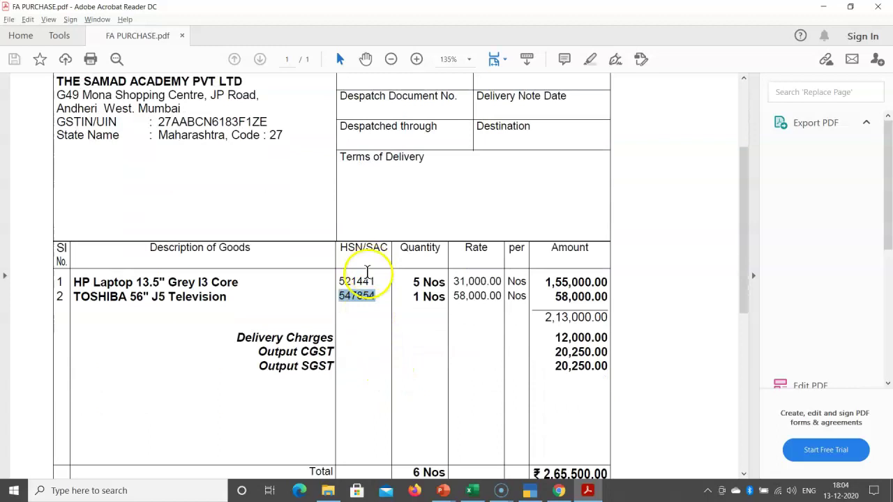
pyautogui.scroll(-2, 348, 189)
pyautogui.moveTo(340, 170); pyautogui.dragTo(364, 178)
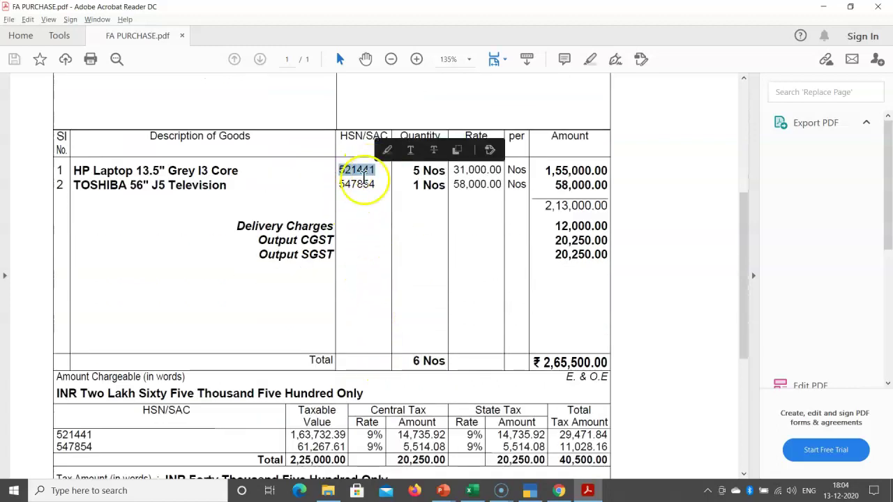
pyautogui.click(368, 434)
pyautogui.moveTo(368, 434); pyautogui.dragTo(600, 448)
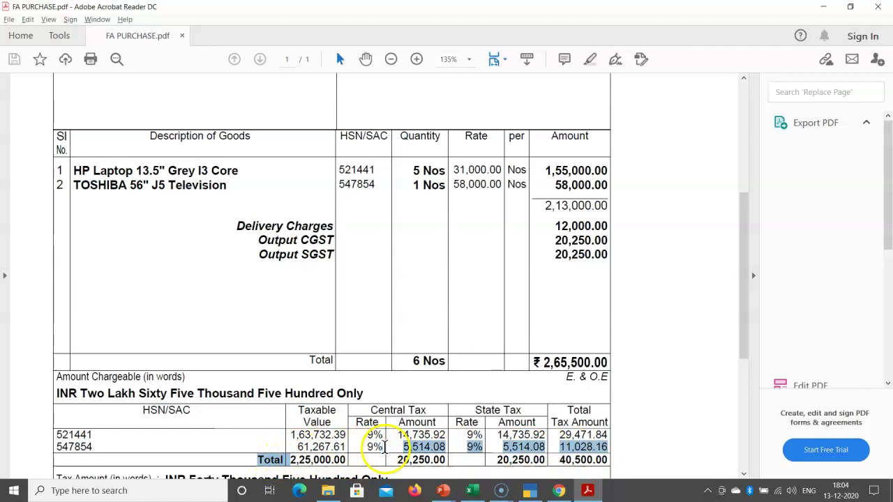
pyautogui.moveTo(383, 446); pyautogui.dragTo(307, 443)
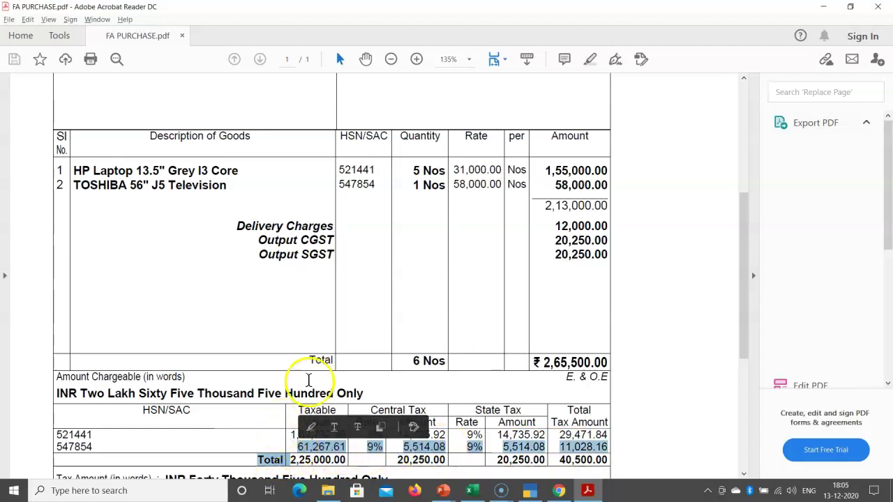
pyautogui.hotkey('alt', 'Tab')
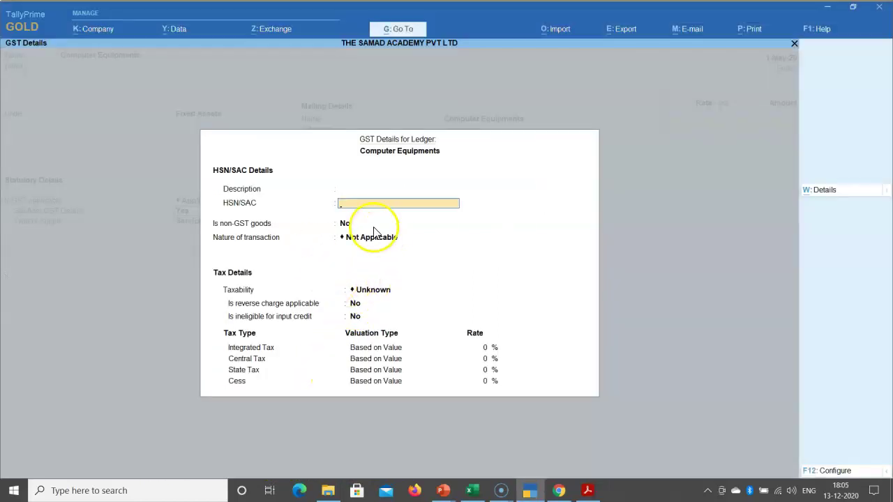
# Leave HSN/SAC blank, set Taxability to Taxable, and keep No for non-GST goods, reverse charge and input credit ineligibility.
pyautogui.click(358, 202)
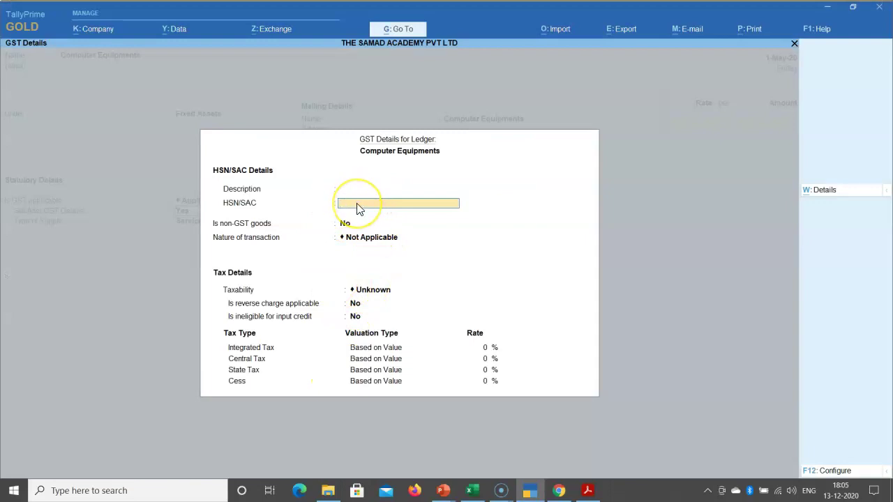
pyautogui.press('Return')
pyautogui.press('Return')
pyautogui.press('BackSpace')
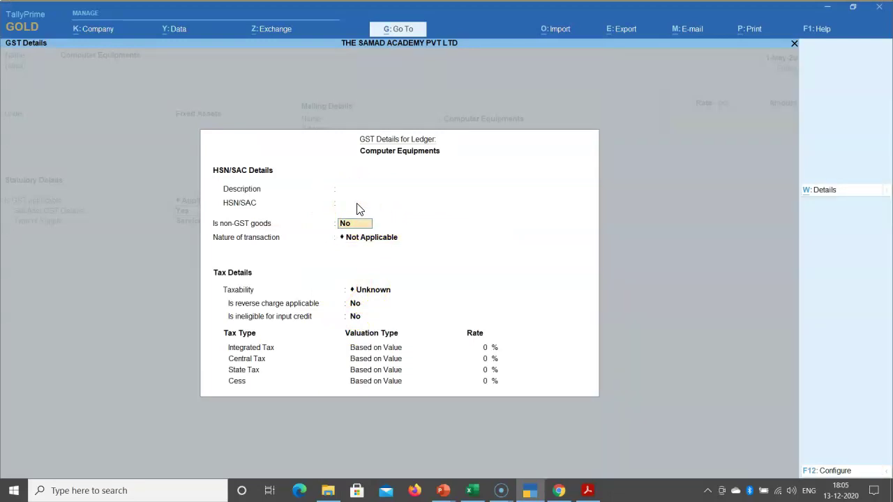
pyautogui.press('BackSpace')
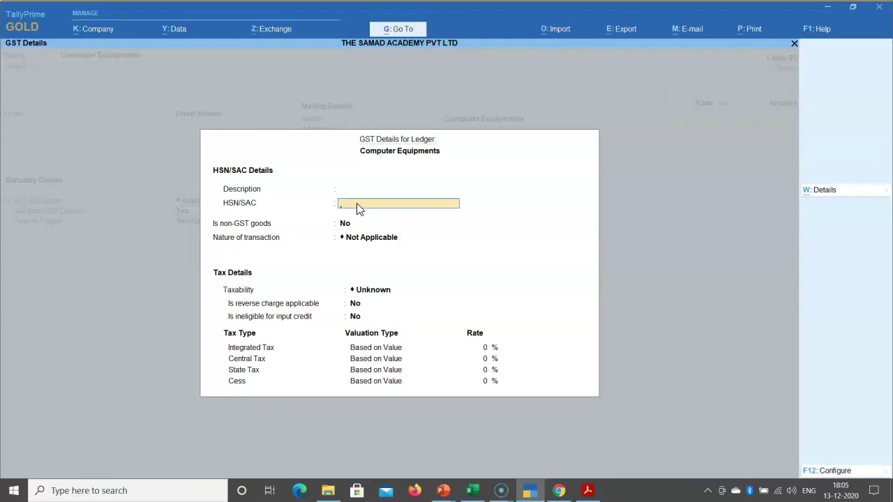
pyautogui.press('Return')
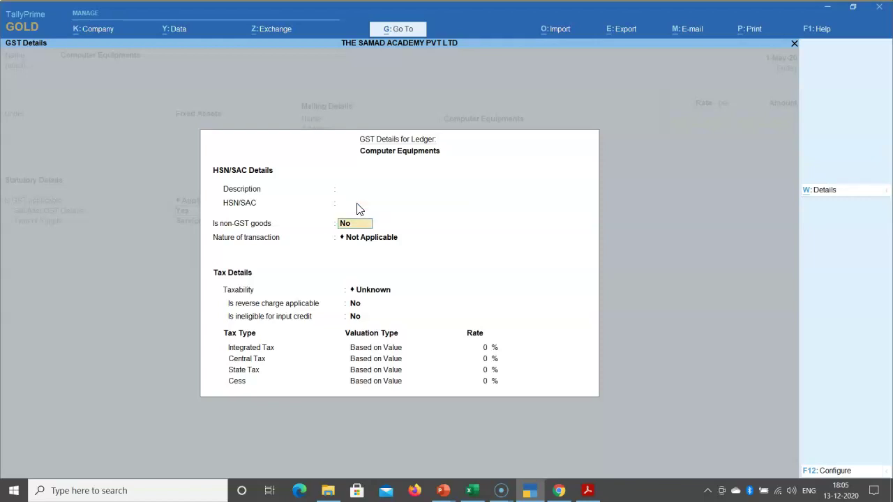
pyautogui.press('Return')
pyautogui.press('Return')
pyautogui.press('Down')
pyautogui.press('Down')
pyautogui.press('Down')
pyautogui.press('Return')
pyautogui.press('Return')
pyautogui.press('Return')
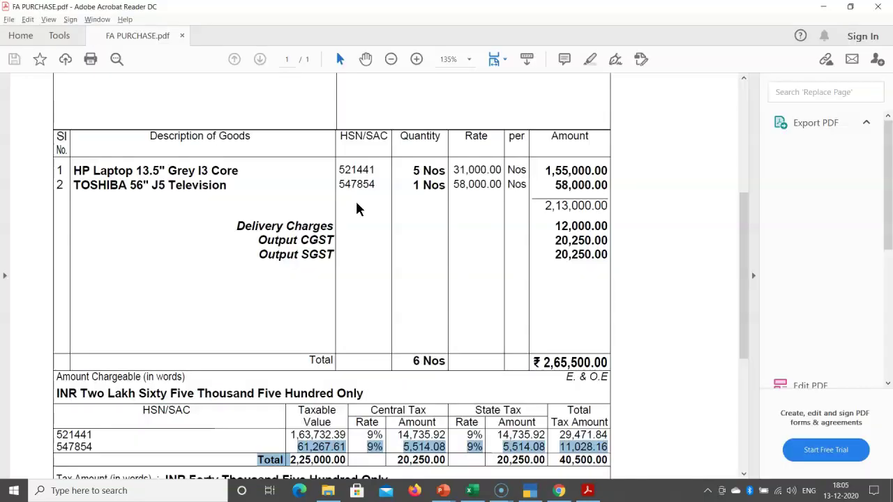
# Check the central and state tax rates in the invoice PDF and set the ledger's integrated tax rate to 18%.
pyautogui.hotkey('alt', 'Tab')
pyautogui.doubleClick(374, 435)
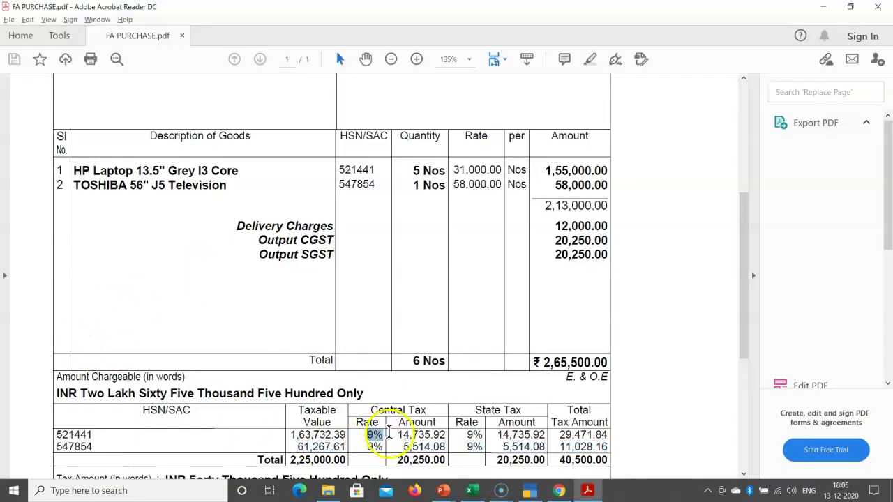
pyautogui.doubleClick(475, 434)
pyautogui.moveTo(366, 447); pyautogui.dragTo(492, 447)
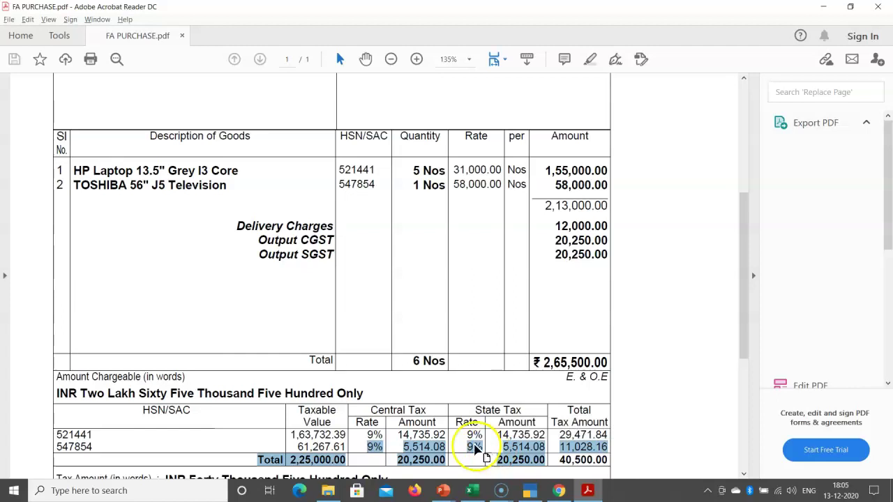
pyautogui.hotkey('alt', 'Tab')
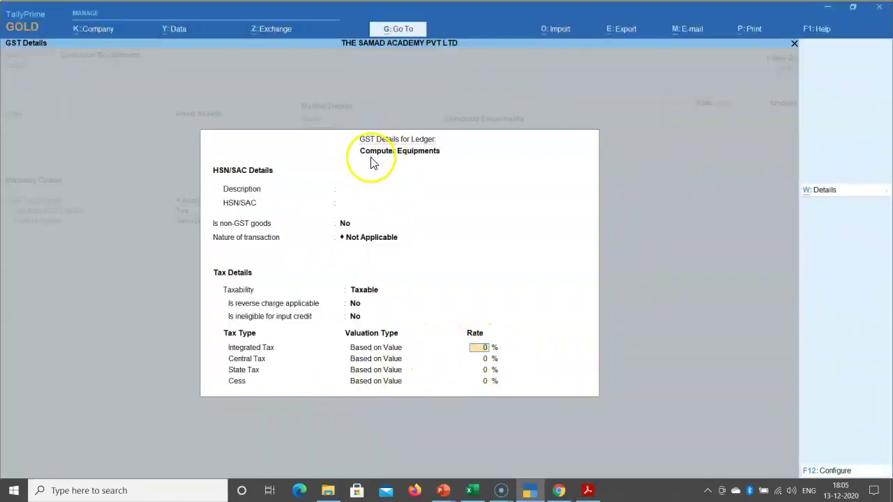
pyautogui.write('18')
pyautogui.press('Return')
pyautogui.press('Return')
pyautogui.press('Return')
pyautogui.press('Return')
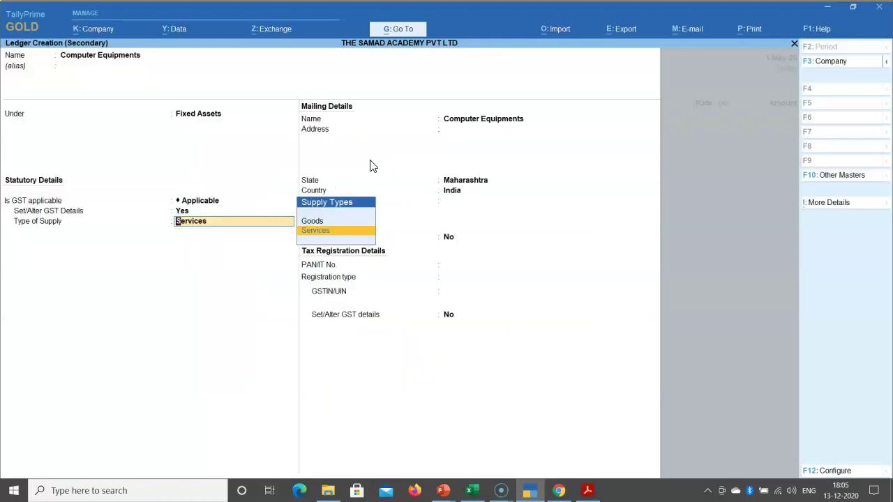
# Set the ledger's type of supply to Goods, keep the remaining defaults, and save the Computer Equipments ledger.
pyautogui.press('Up')
pyautogui.press('Return')
pyautogui.press('Return')
pyautogui.press('Return')
pyautogui.press('Return')
pyautogui.press('Return')
pyautogui.press('Return')
pyautogui.press('Return')
pyautogui.press('Return')
pyautogui.press('Return')
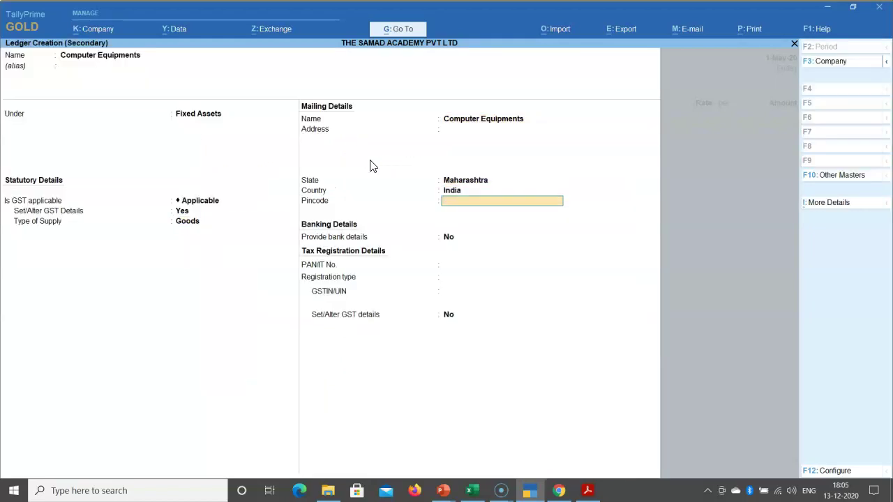
pyautogui.press('Return')
pyautogui.press('Return')
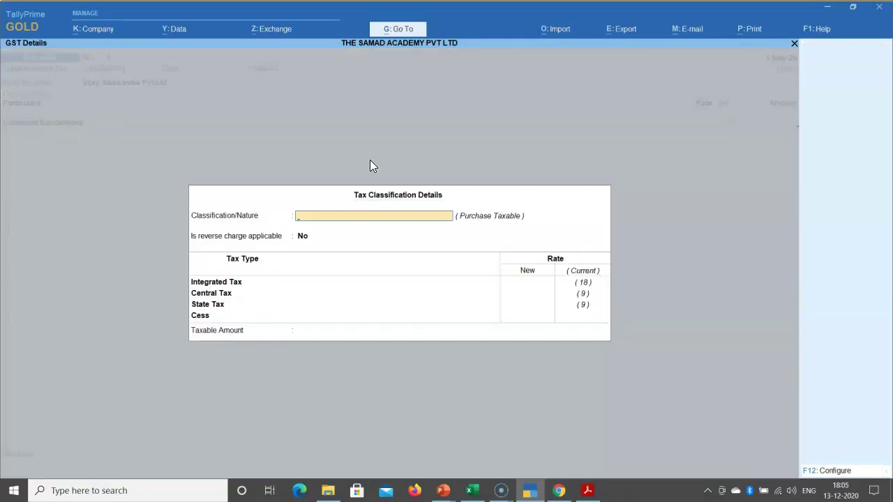
# Accept the default tax classification and enter the invoice PDF's goods subtotal, 213000, as the Computer Equipments amount.
pyautogui.press('Return')
pyautogui.hotkey('alt', 'Tab')
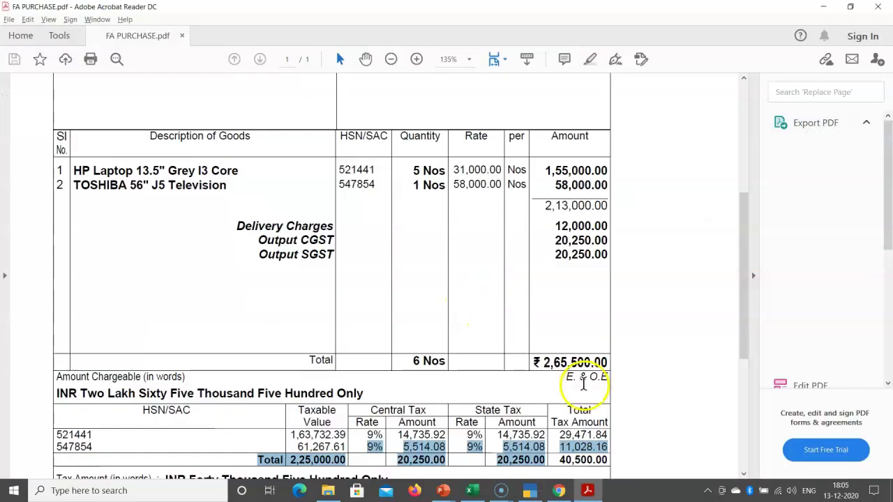
pyautogui.scroll(-1, 530, 377)
pyautogui.moveTo(366, 402); pyautogui.dragTo(381, 401)
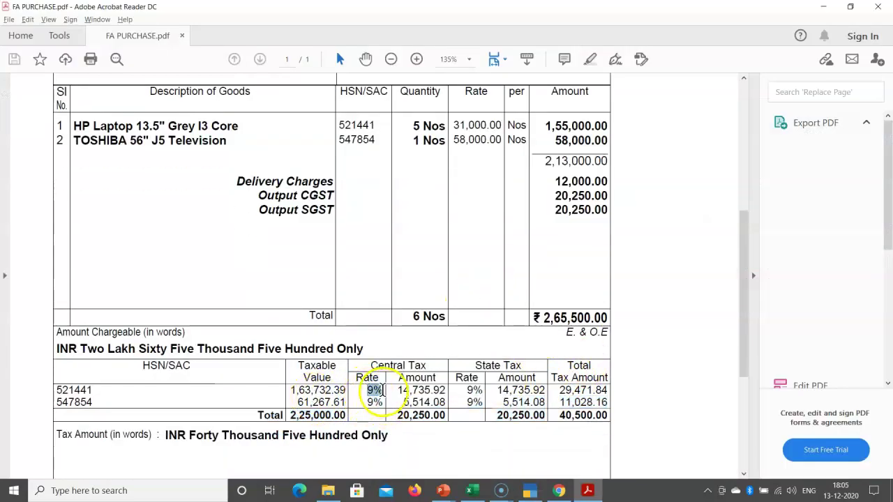
pyautogui.moveTo(545, 126); pyautogui.dragTo(604, 126)
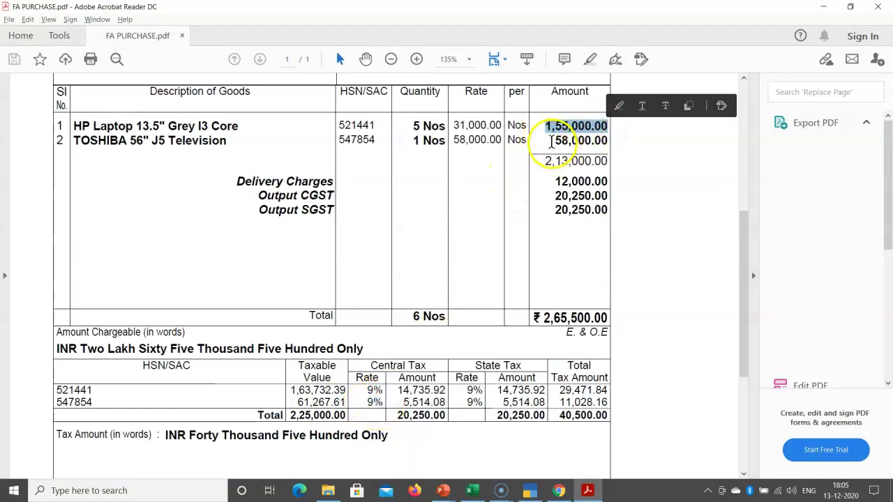
pyautogui.moveTo(551, 140); pyautogui.dragTo(590, 140)
pyautogui.moveTo(544, 160); pyautogui.dragTo(594, 175)
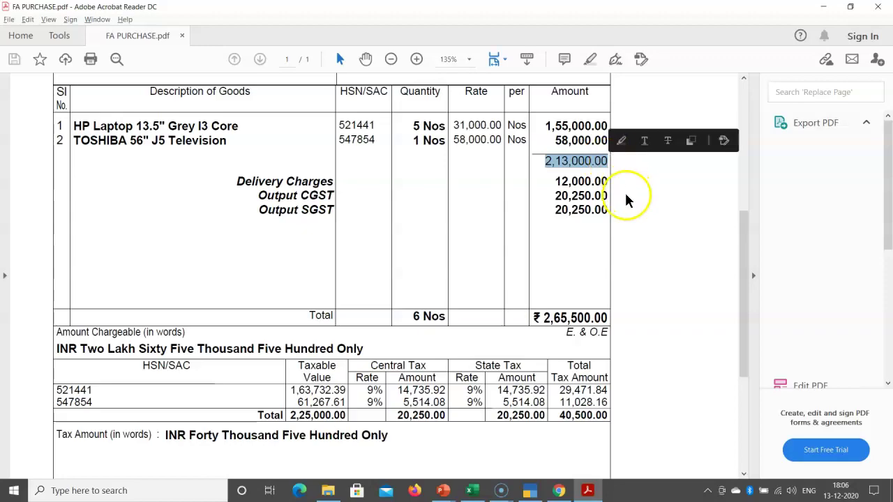
pyautogui.hotkey('alt', 'Tab')
pyautogui.write('213000')
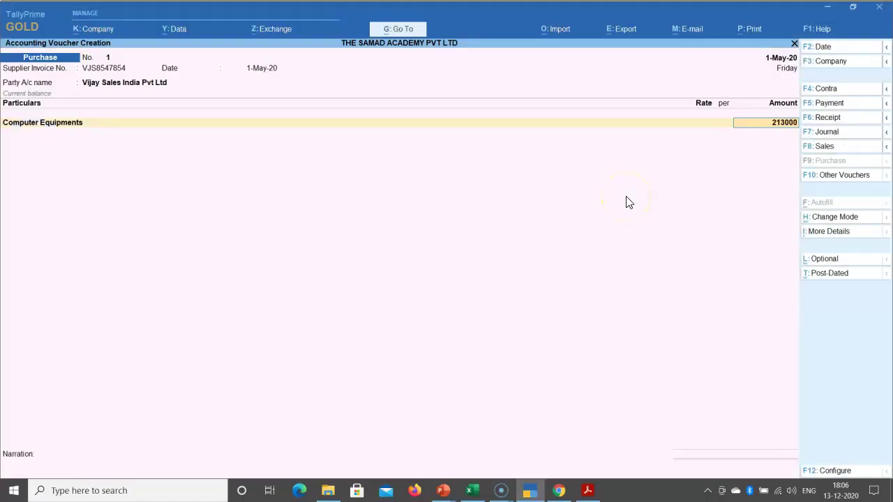
pyautogui.press('Return')
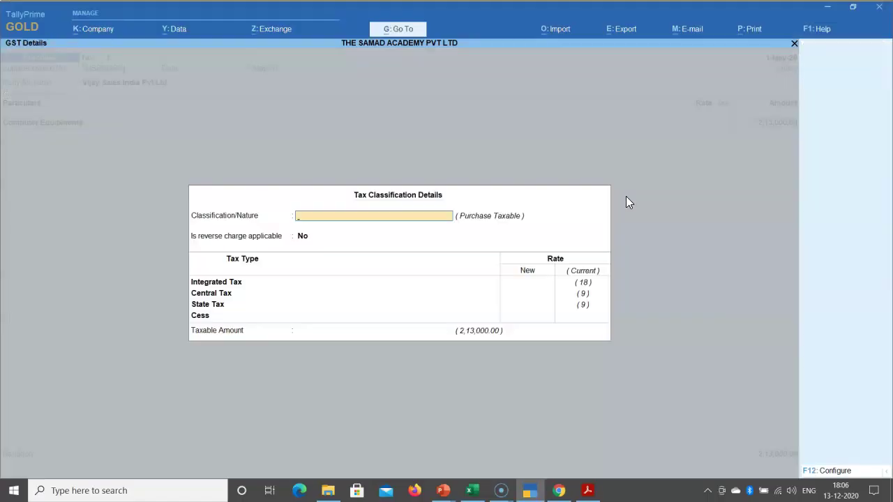
# Set the Computer Equipments line's tax classification to Not Applicable, keep reverse charge at No, and accept the current tax rates.
pyautogui.press('Return')
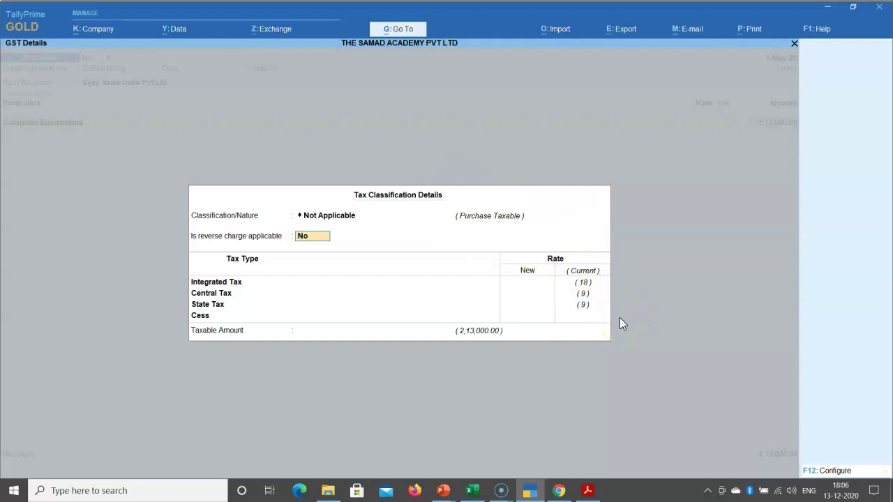
pyautogui.press('Return')
pyautogui.press('Return')
pyautogui.press('Return')
pyautogui.press('Return')
pyautogui.press('Return')
pyautogui.press('Return')
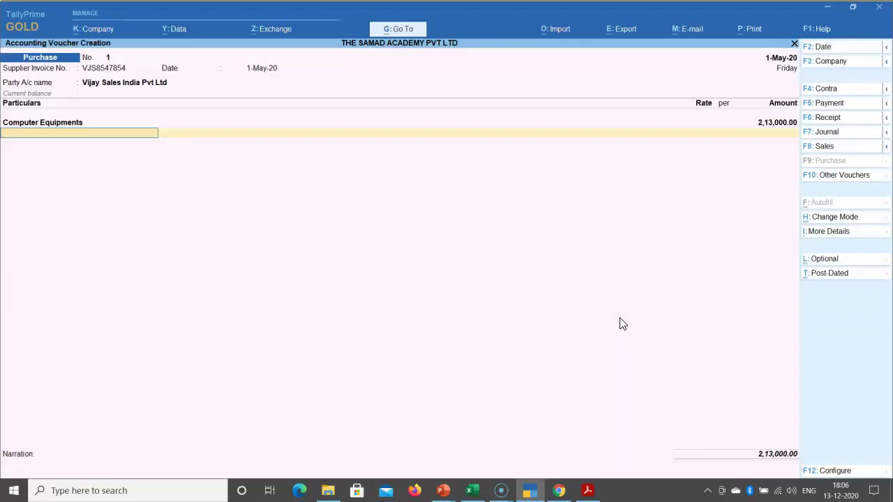
# Add the Transport Expenses ledger to the voucher with the invoice PDF's delivery charges of 12000 as its amount.
pyautogui.write('d')
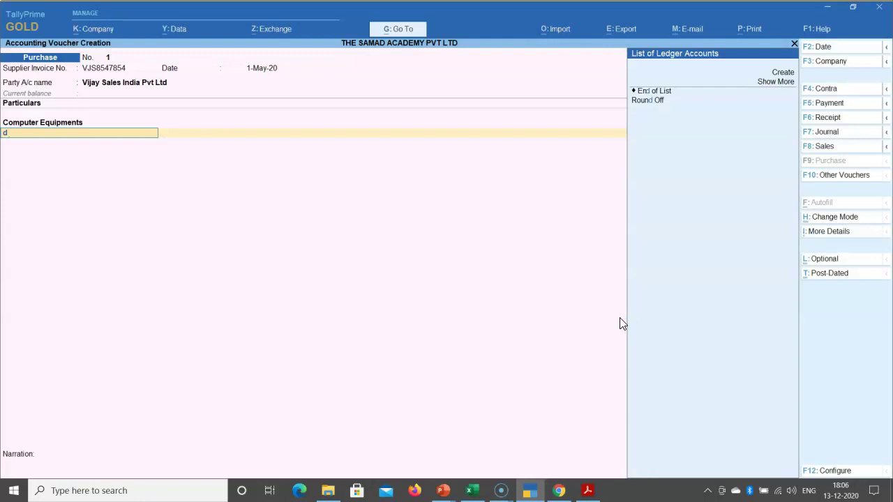
pyautogui.press('BackSpace')
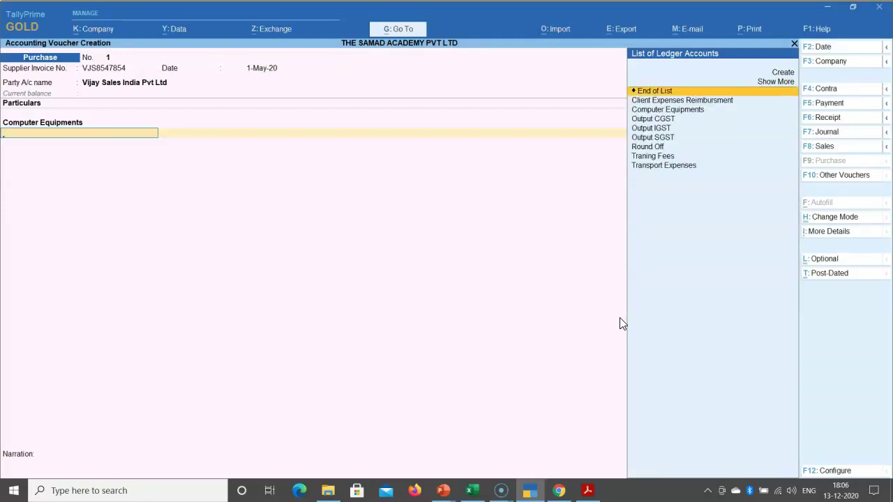
pyautogui.write('tra')
pyautogui.press('Down')
pyautogui.press('Down')
pyautogui.press('Return')
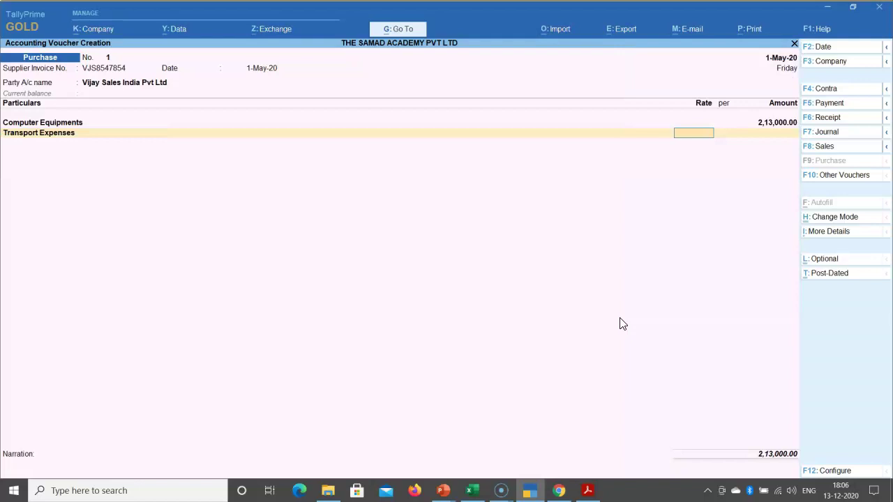
pyautogui.hotkey('alt', 'Tab')
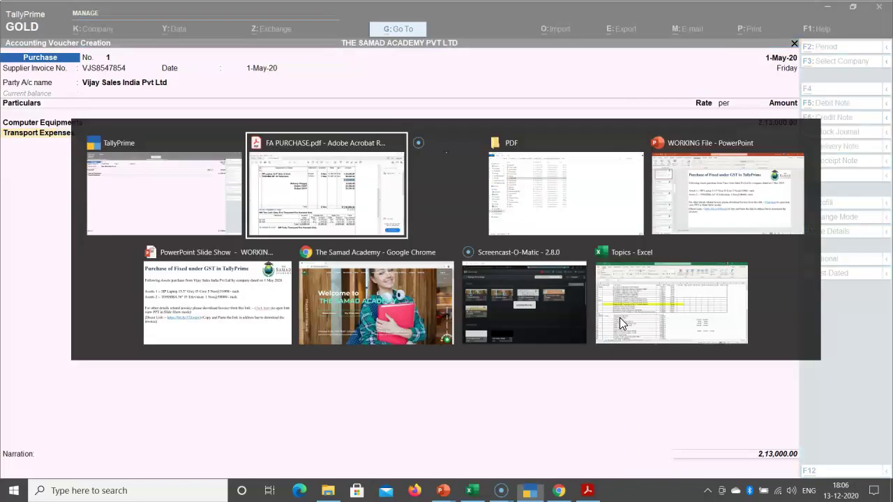
pyautogui.moveTo(558, 181); pyautogui.dragTo(606, 183)
pyautogui.hotkey('alt', 'Tab')
pyautogui.write('12000')
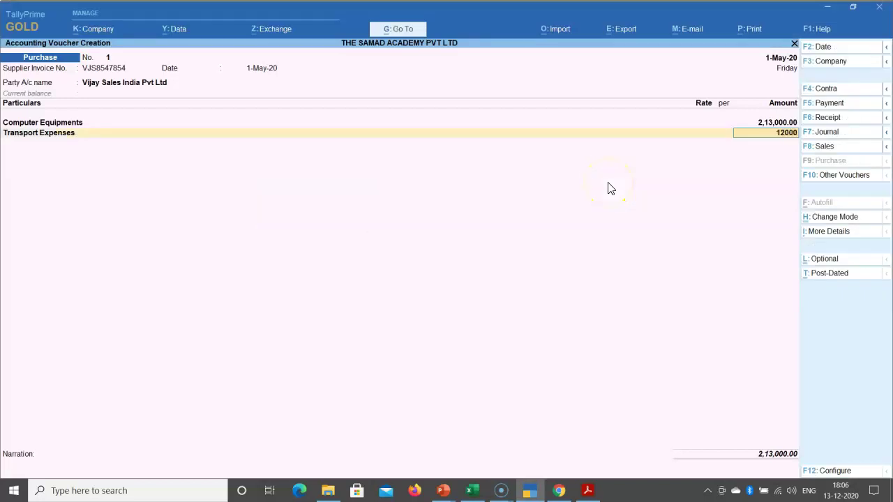
pyautogui.press('Return')
pyautogui.write('Out')
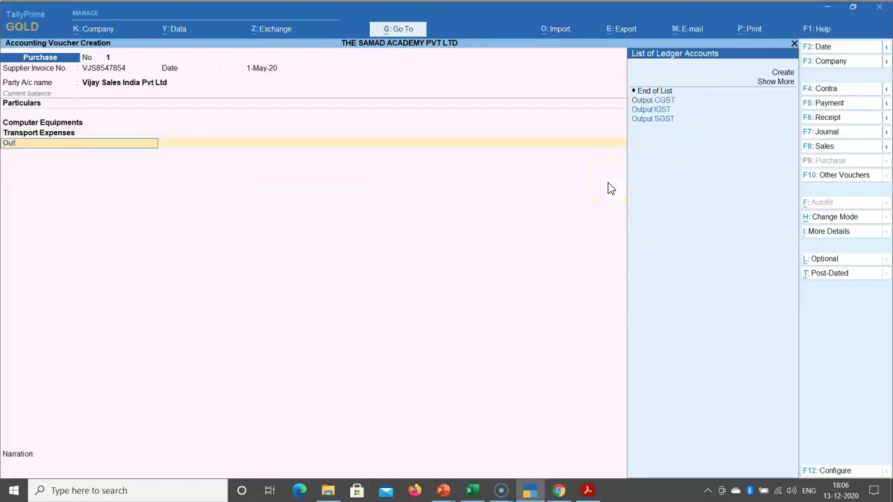
pyautogui.press('BackSpace')
pyautogui.press('BackSpace')
pyautogui.press('BackSpace')
pyautogui.write('Inp')
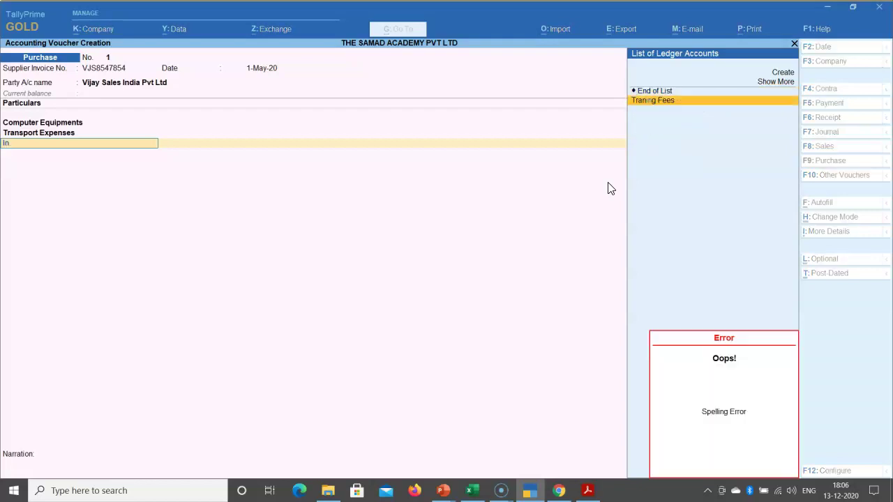
pyautogui.press('BackSpace')
pyautogui.press('BackSpace')
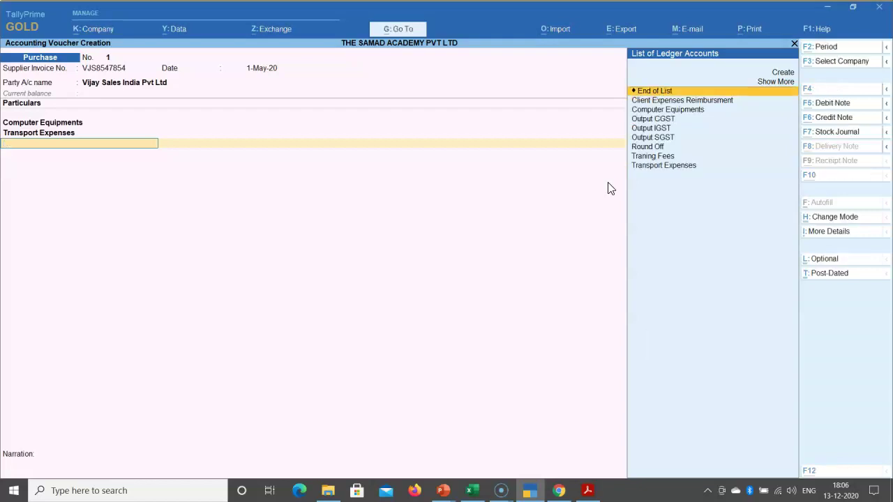
# Create a new ledger named Input CGST under the Duties & Taxes group from the voucher's particulars.
pyautogui.hotkey('alt', 'c')
pyautogui.write('Input CGST')
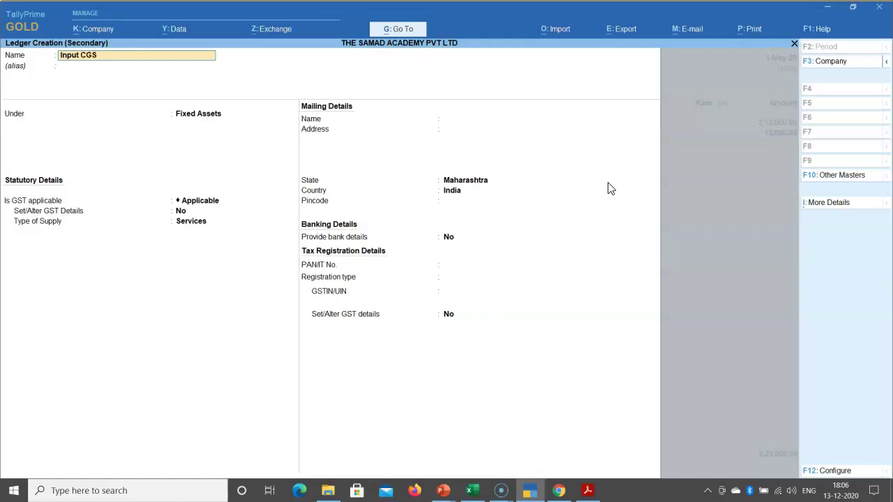
pyautogui.press('Return')
pyautogui.press('Return')
pyautogui.write('dut')
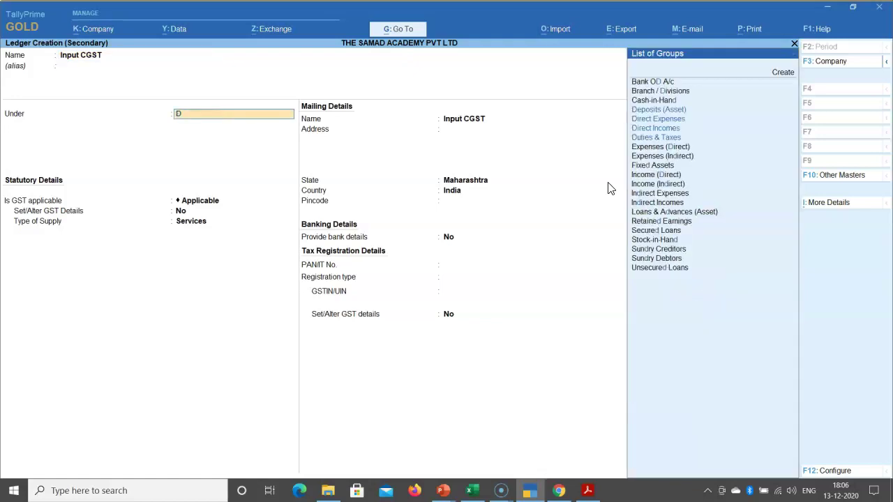
pyautogui.press('Return')
# Set the Input CGST ledger's duty type to GST with Central Tax, save it, and accept its calculated amount in the voucher.
pyautogui.press('Up')
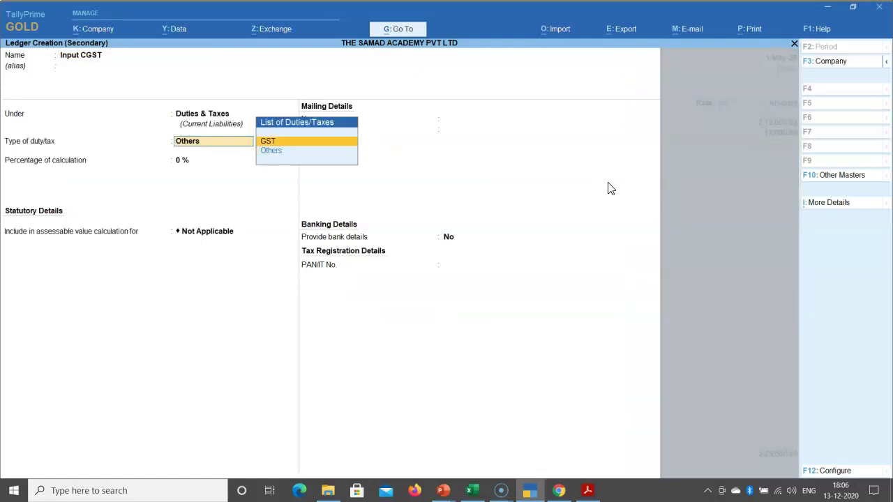
pyautogui.press('Return')
pyautogui.press('Return')
pyautogui.press('Return')
pyautogui.press('Return')
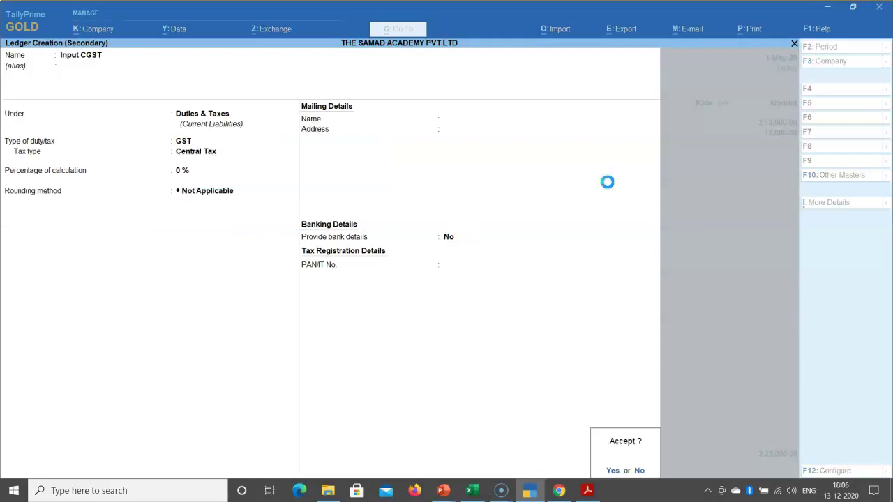
pyautogui.press('Return')
pyautogui.press('Return')
pyautogui.press('Return')
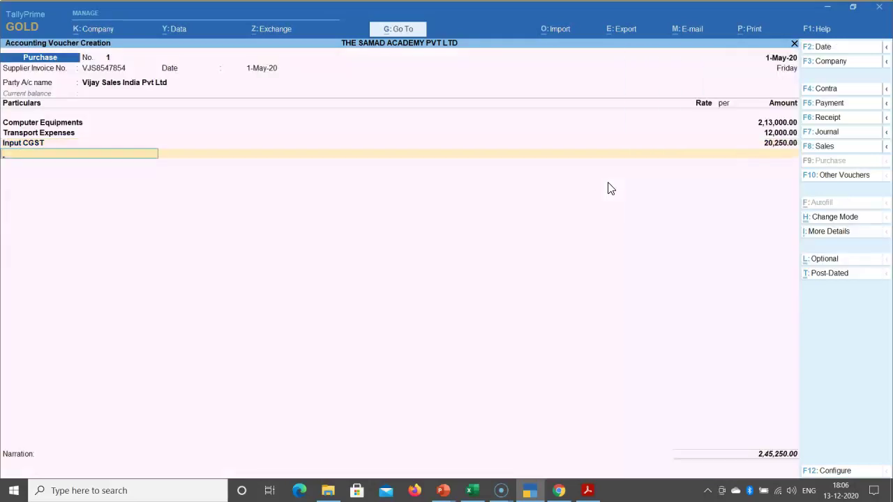
# Create a new ledger named Input SGST under Duties & Taxes with GST as its type of duty.
pyautogui.hotkey('alt', 'c')
pyautogui.write('Input SGST')
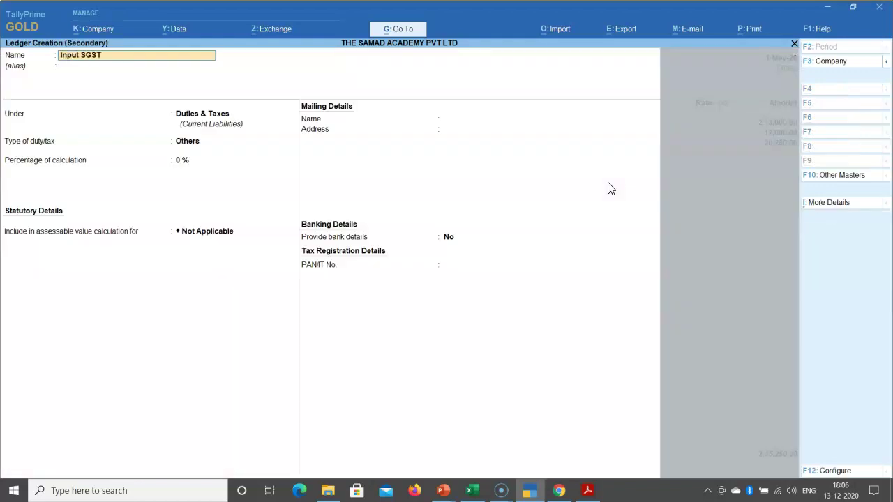
pyautogui.press('Return')
pyautogui.press('Return')
pyautogui.press('Up')
pyautogui.press('Return')
# Set the Input SGST ledger's tax type to State Tax, save it, and accept its calculated amount in the voucher.
pyautogui.press('Down')
pyautogui.press('Down')
pyautogui.press('Down')
pyautogui.press('Return')
pyautogui.press('Return')
pyautogui.press('Return')
pyautogui.press('Return')
pyautogui.press('Return')
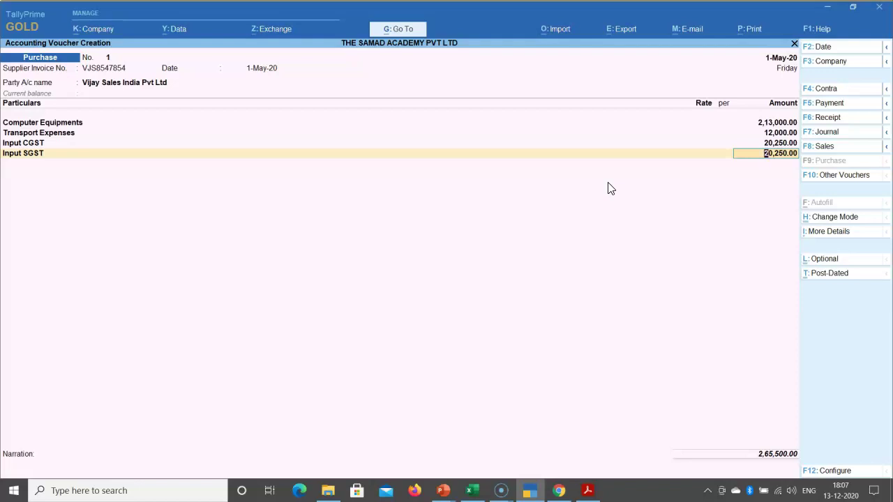
pyautogui.press('Return')
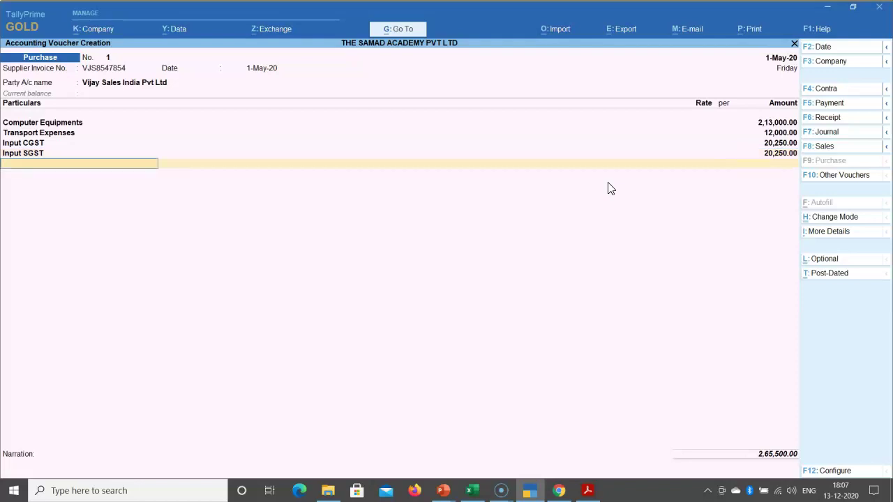
# End the voucher's ledger list and accept the remaining defaults through to the narration.
pyautogui.press('Return')
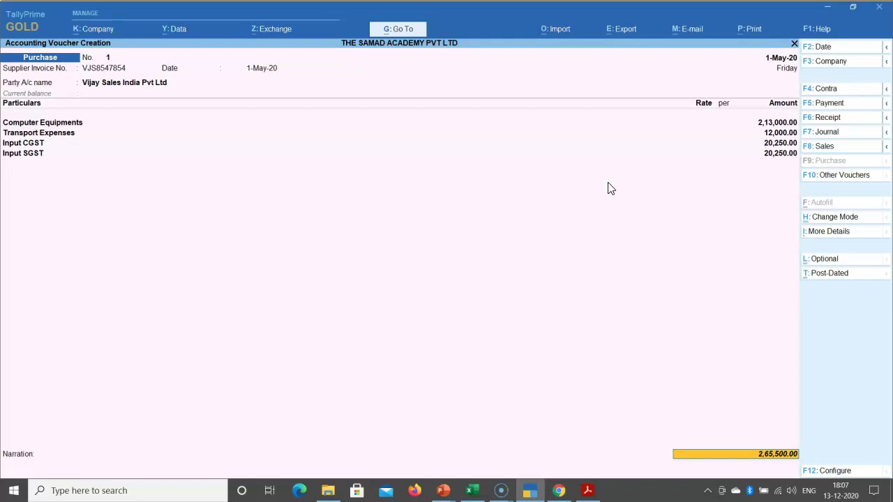
pyautogui.press('Return')
pyautogui.press('Return')
pyautogui.press('Return')
pyautogui.press('Return')
pyautogui.press('Return')
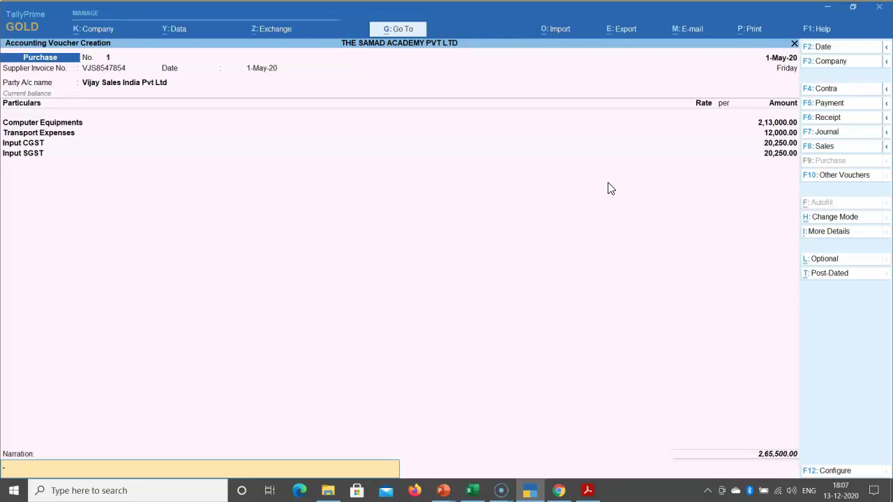
# Examine the HSN-wise tax breakdown and the laptop quantity in the invoice PDF, and return to TallyPrime.
pyautogui.click(587, 492)
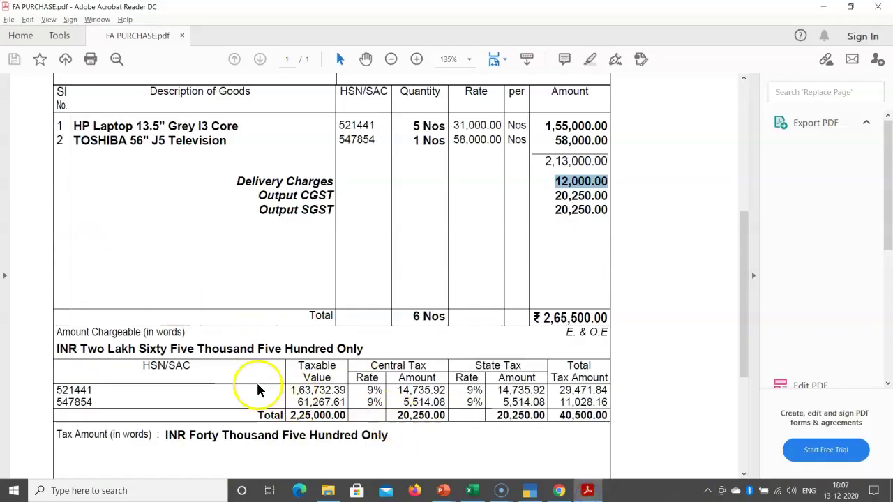
pyautogui.moveTo(92, 391); pyautogui.dragTo(48, 393)
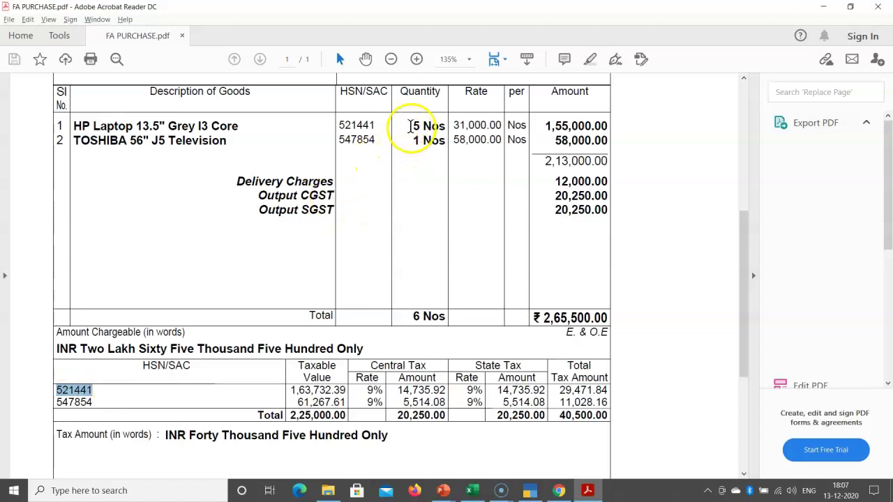
pyautogui.moveTo(410, 124); pyautogui.dragTo(438, 131)
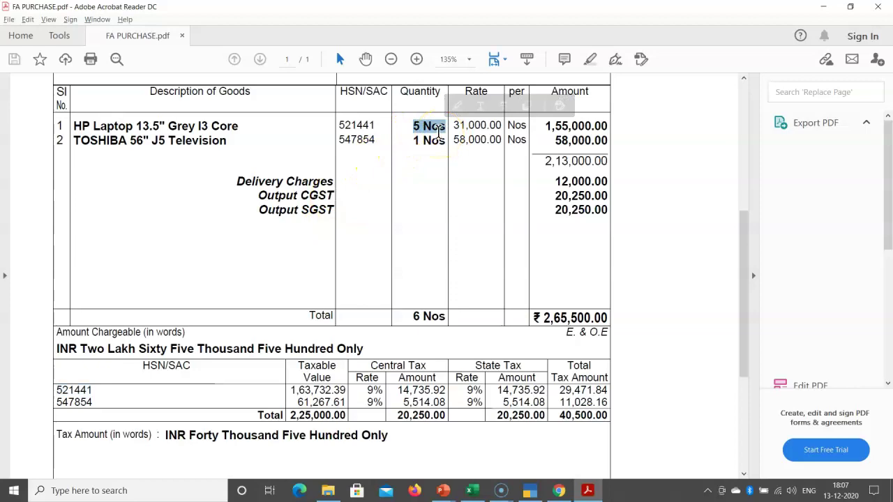
pyautogui.click(531, 490)
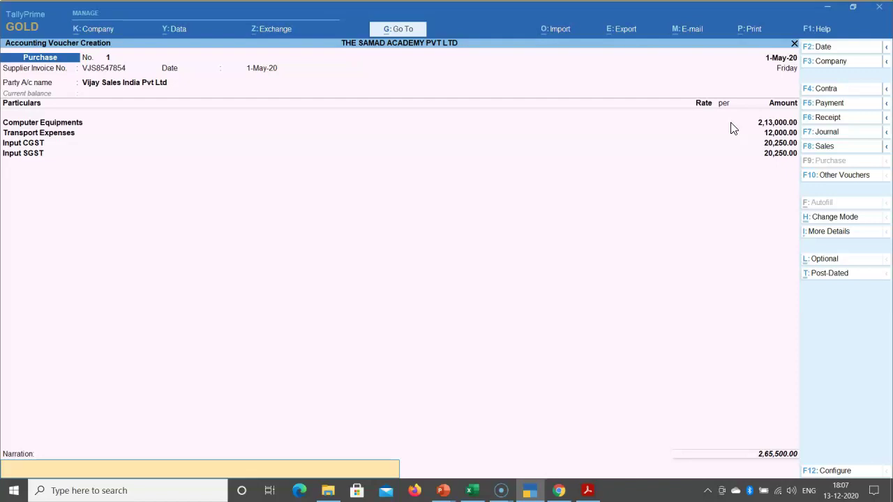
# Leave the narration blank, save the purchase voucher, and return to the Gateway of Tally.
pyautogui.press('Return')
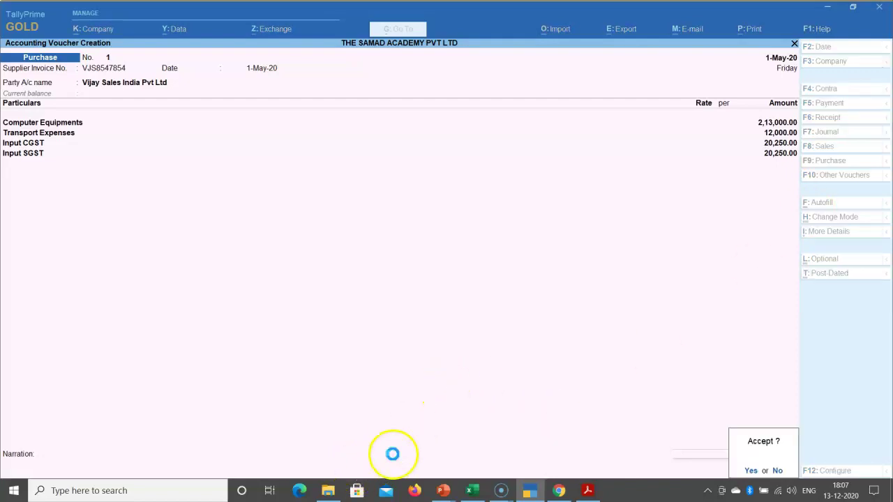
pyautogui.press('Return')
pyautogui.press('Escape')
pyautogui.press('Return')
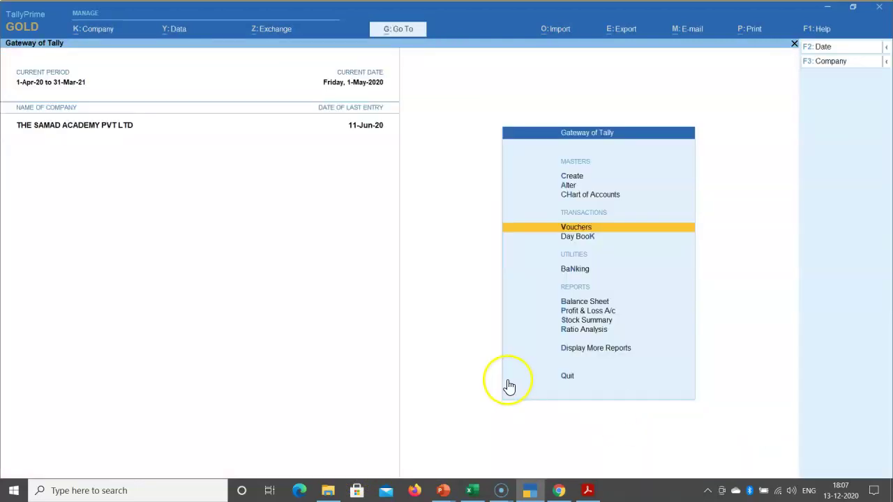
# Show the Balance Sheet in detailed view and examine the ledger listed under Fixed Assets.
pyautogui.click(567, 301)
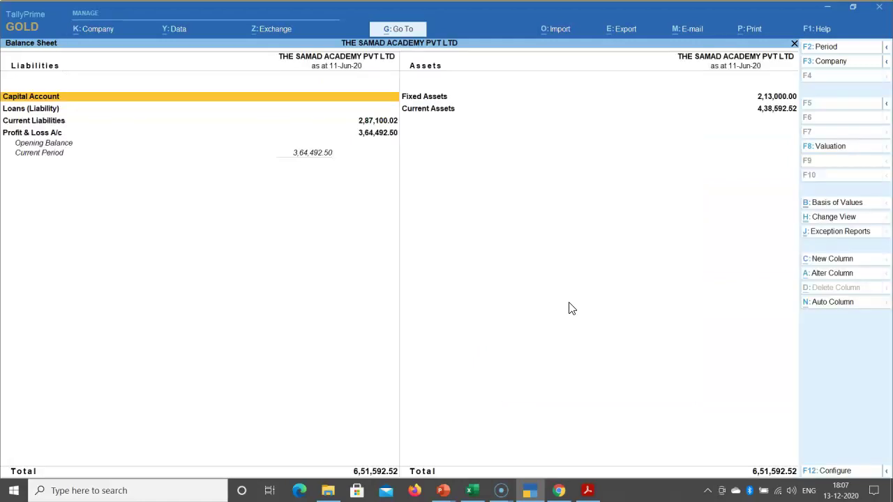
pyautogui.click(761, 98)
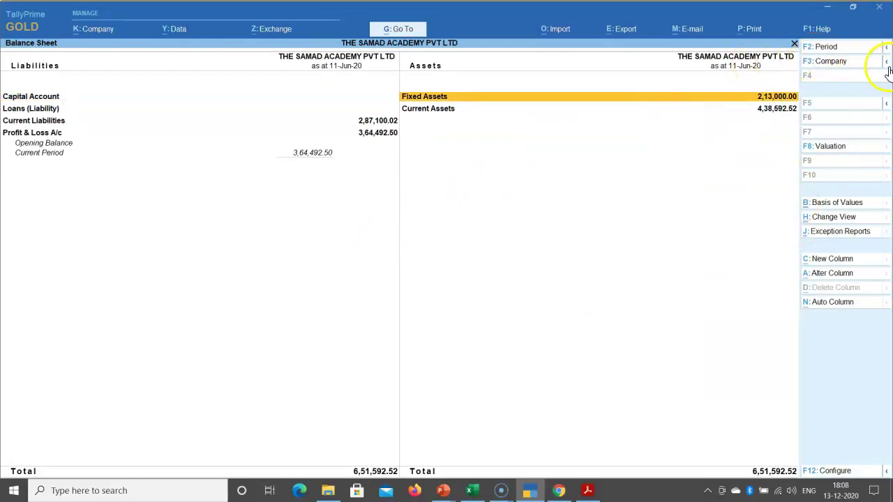
pyautogui.click(886, 103)
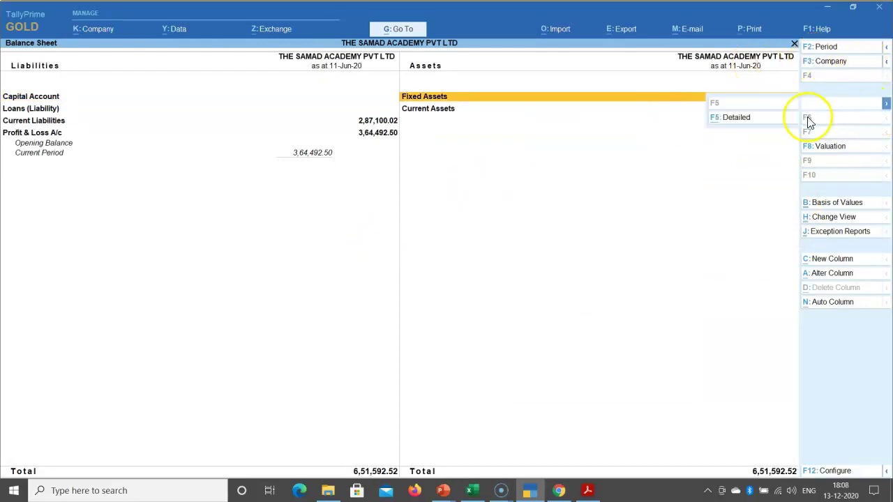
pyautogui.click(722, 122)
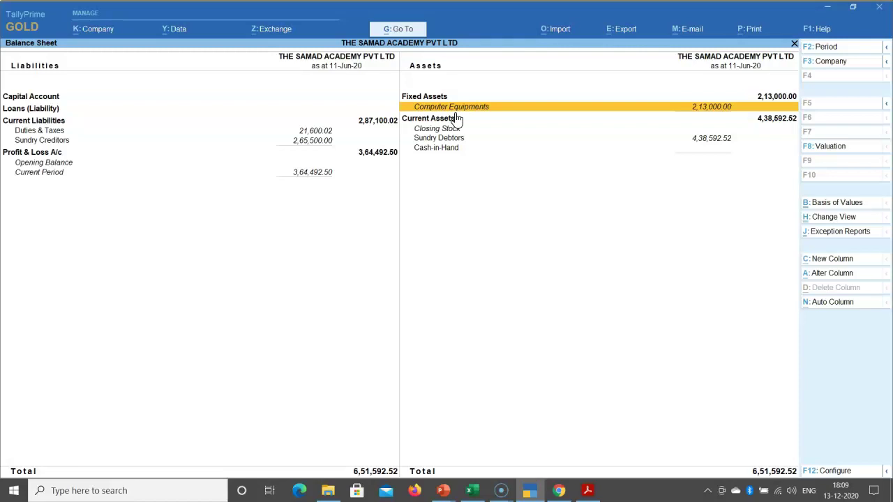
# Leave the Balance Sheet and open voucher entry for a new purchase voucher.
pyautogui.press('Escape')
pyautogui.press('Up')
pyautogui.press('Up')
pyautogui.press('Up')
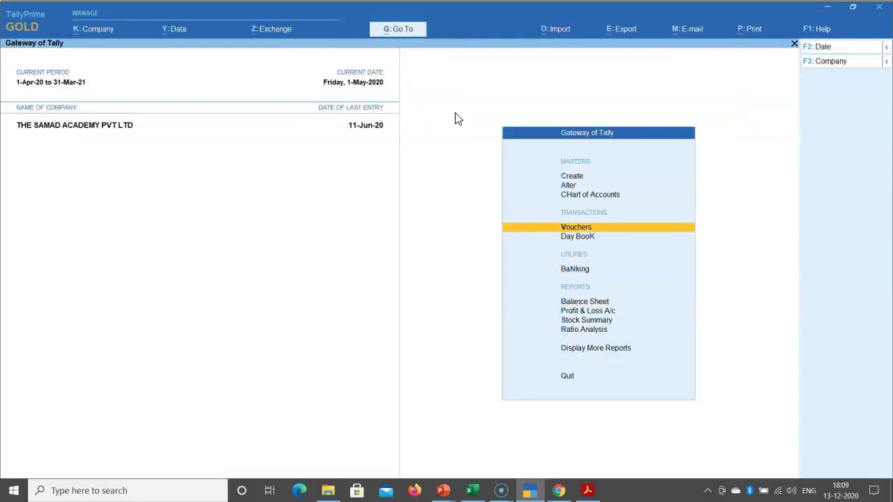
pyautogui.press('Return')
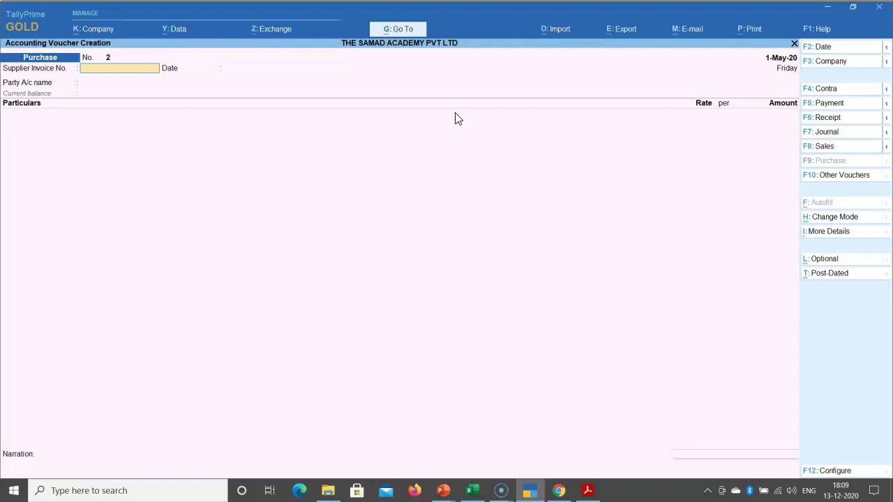
# Copy the invoice number from the invoice PDF into the new purchase voucher's Supplier Invoice No.
pyautogui.hotkey('alt', 'Tab')
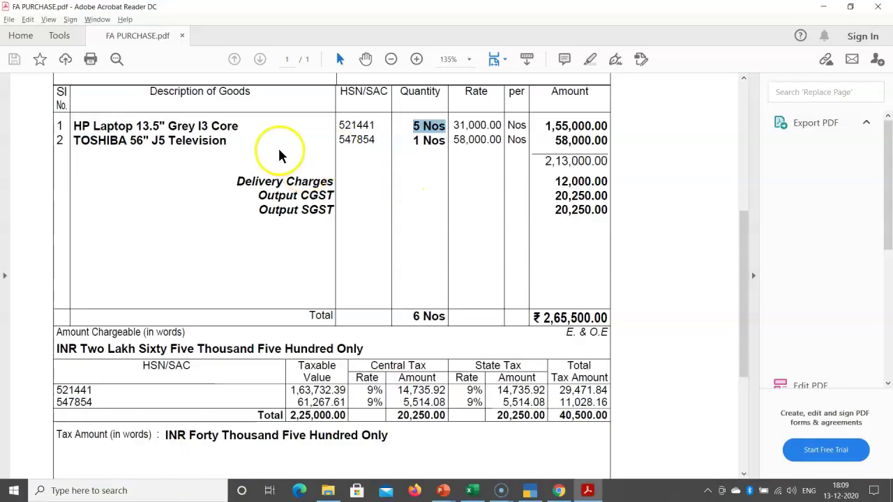
pyautogui.scroll(4, 279, 155)
pyautogui.scroll(4, 409, 240)
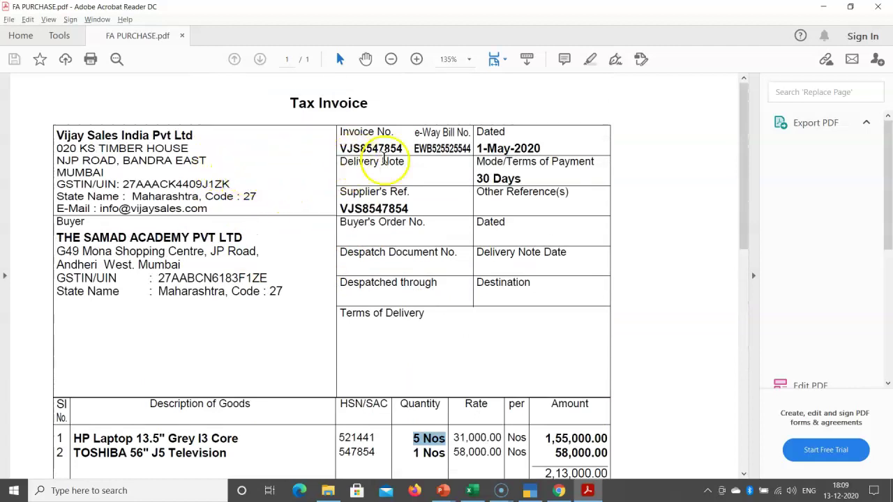
pyautogui.doubleClick(404, 149)
pyautogui.moveTo(404, 149); pyautogui.dragTo(338, 148)
pyautogui.hotkey('ctrl', 'c')
pyautogui.hotkey('alt', 'Tab')
pyautogui.hotkey('ctrl', 'v')
pyautogui.press('Return')
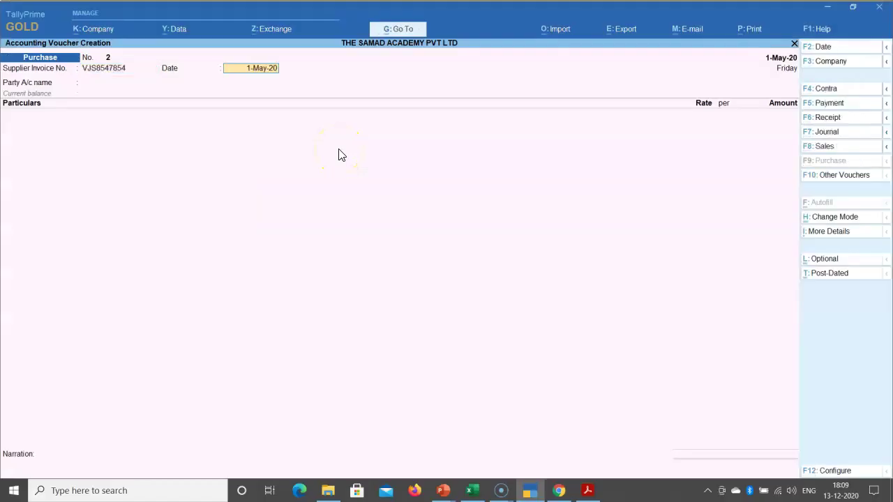
# Keep the invoice date, select Vijay Sales India Pvt Ltd as the party, and change the voucher to Item Invoice mode.
pyautogui.press('Return')
pyautogui.write('Vi')
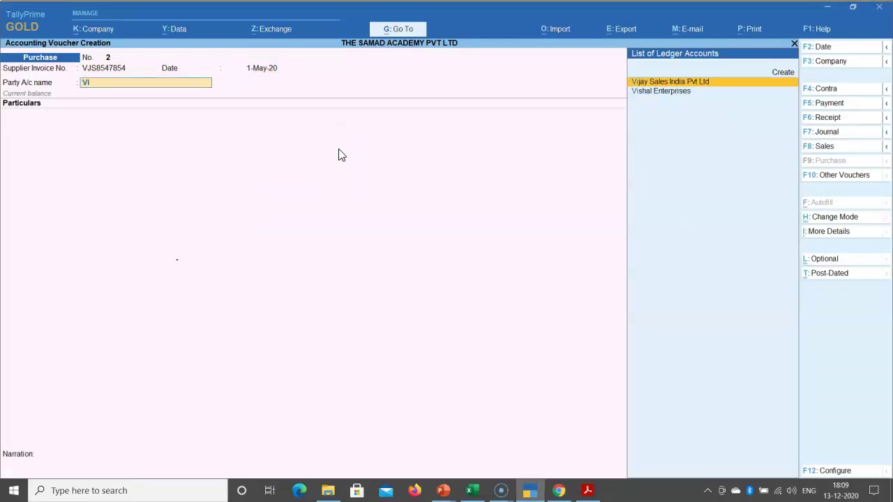
pyautogui.press('Return')
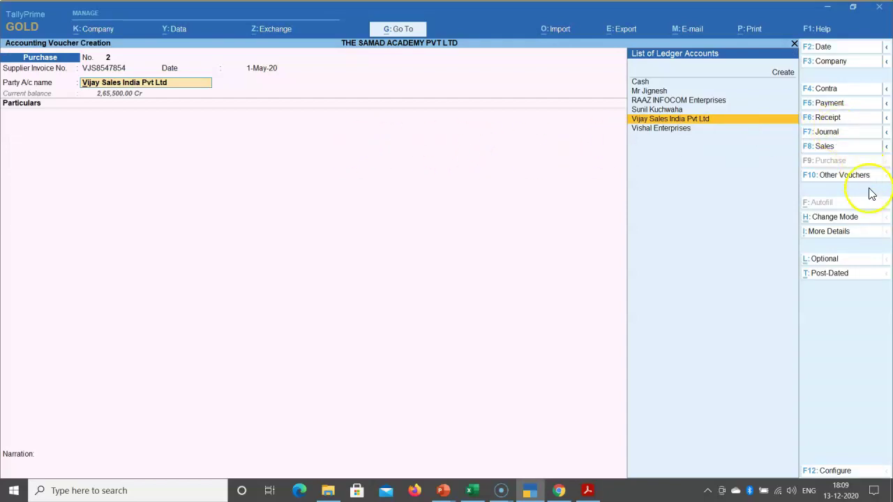
pyautogui.click(826, 219)
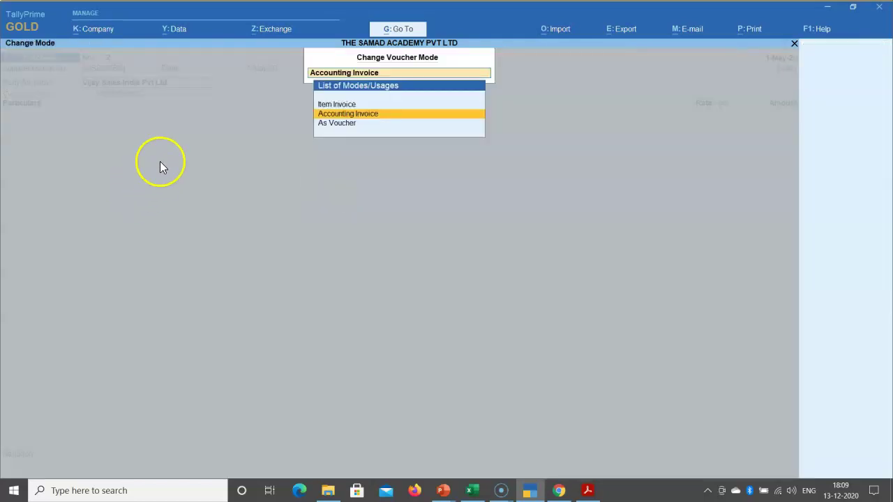
pyautogui.click(336, 106)
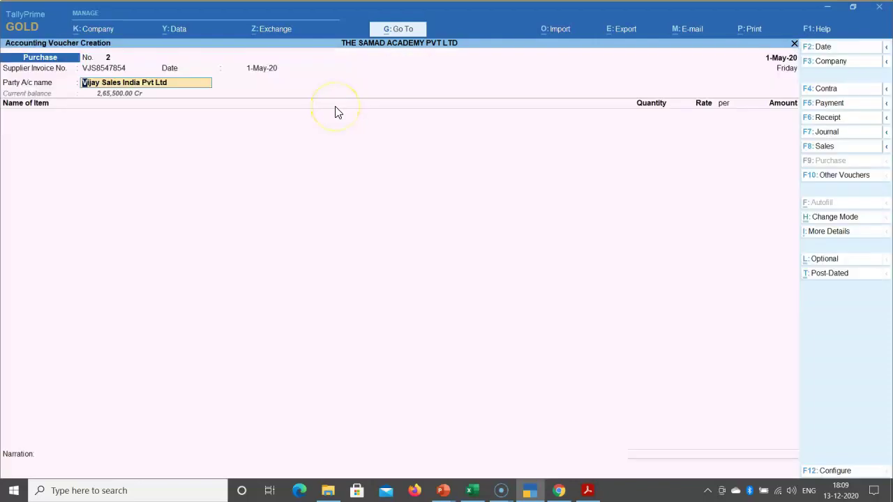
# In the voucher configuration, set Select common Ledger Account for Item Allocation to Yes and save the configuration.
pyautogui.click(827, 471)
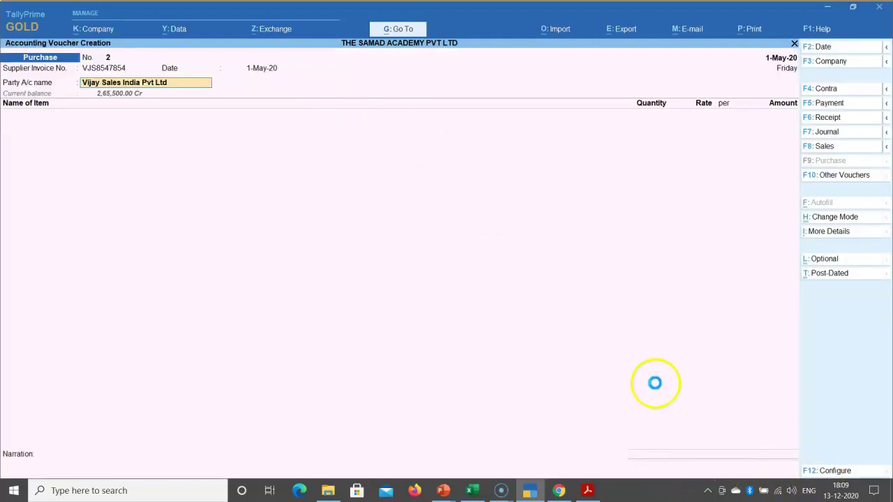
pyautogui.press('Return')
pyautogui.press('Return')
pyautogui.press('Return')
pyautogui.press('Return')
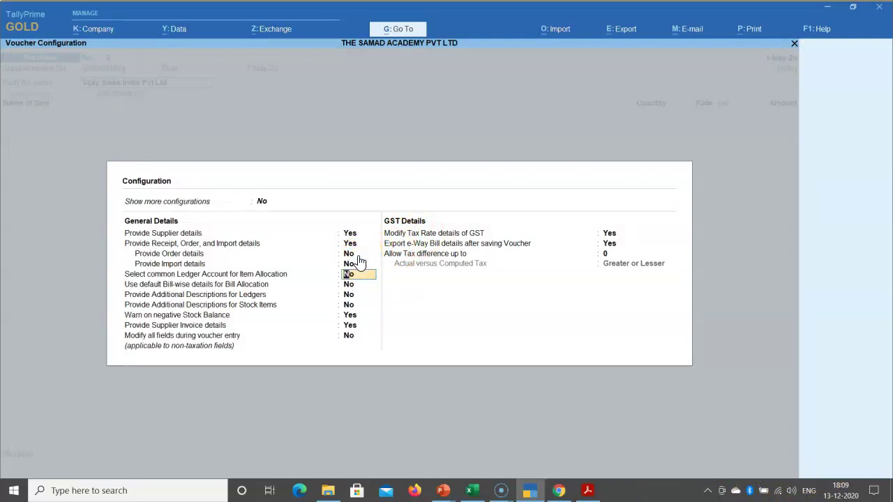
pyautogui.press('y')
pyautogui.press('Return')
pyautogui.press('Return')
pyautogui.hotkey('ctrl', 'a')
# Accept the receipt and party details without changes and leave the purchase voucher unsaved.
pyautogui.press('Return')
pyautogui.press('Return')
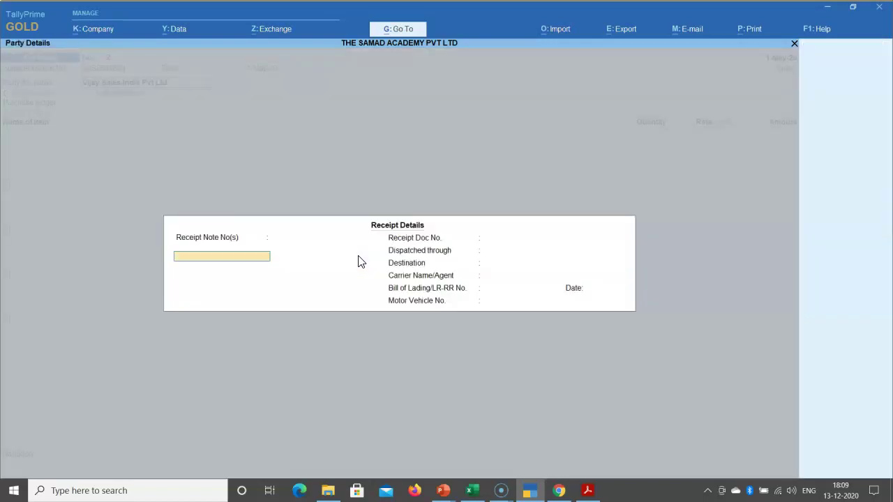
pyautogui.hotkey('ctrl', 'a')
pyautogui.hotkey('ctrl', 'a')
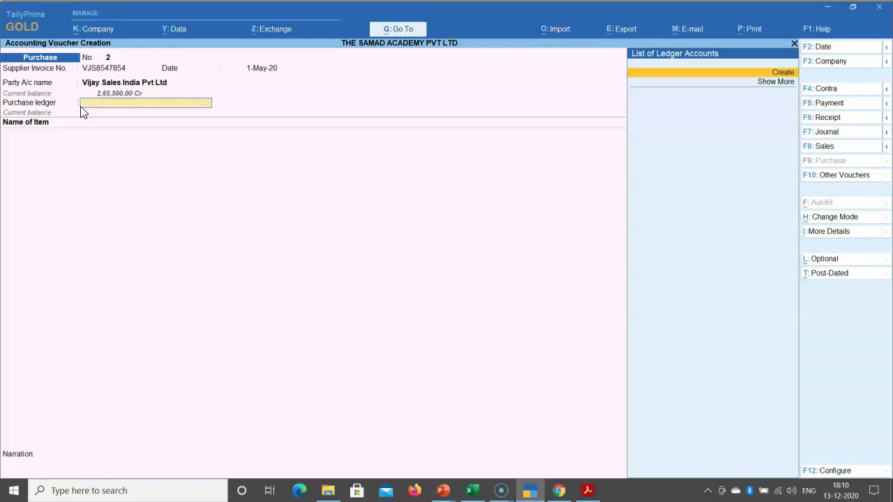
pyautogui.press('Escape')
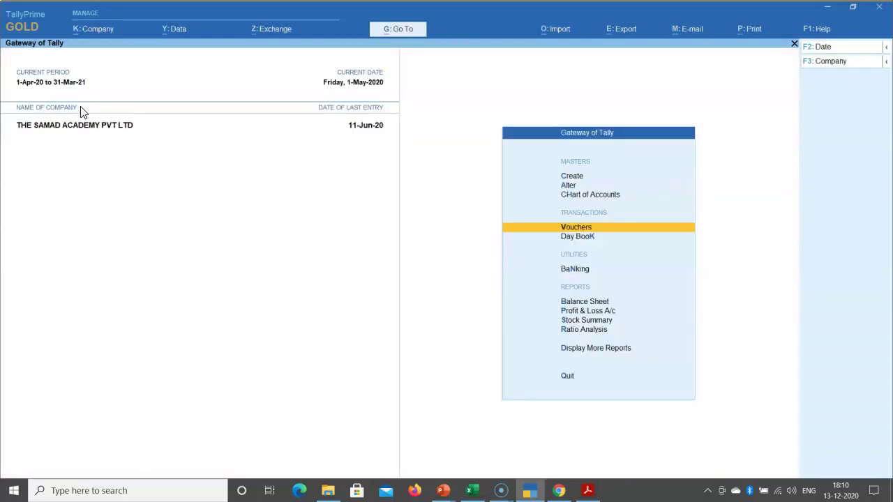
# Open the Computer Equipments ledger for alteration, keeping its name and alias.
pyautogui.press('Up')
pyautogui.press('Up')
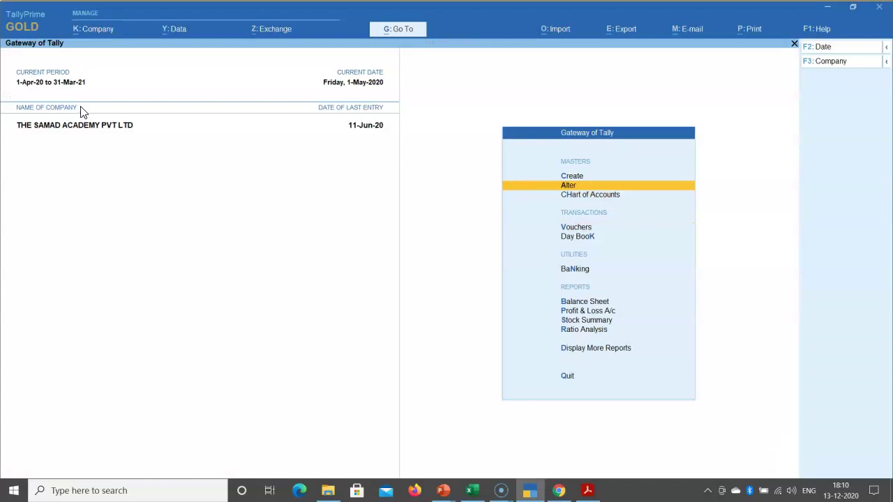
pyautogui.press('Return')
pyautogui.press('Down')
pyautogui.press('Return')
pyautogui.write('COM')
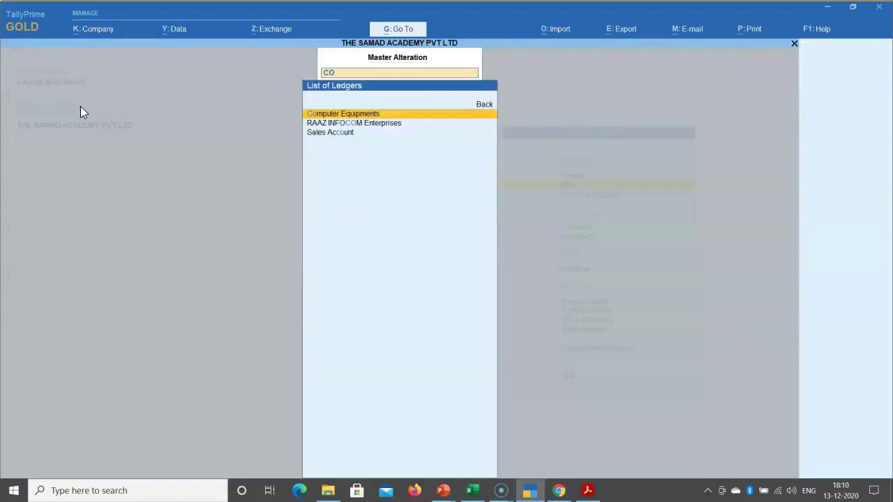
pyautogui.press('Return')
pyautogui.press('Return')
pyautogui.press('Return')
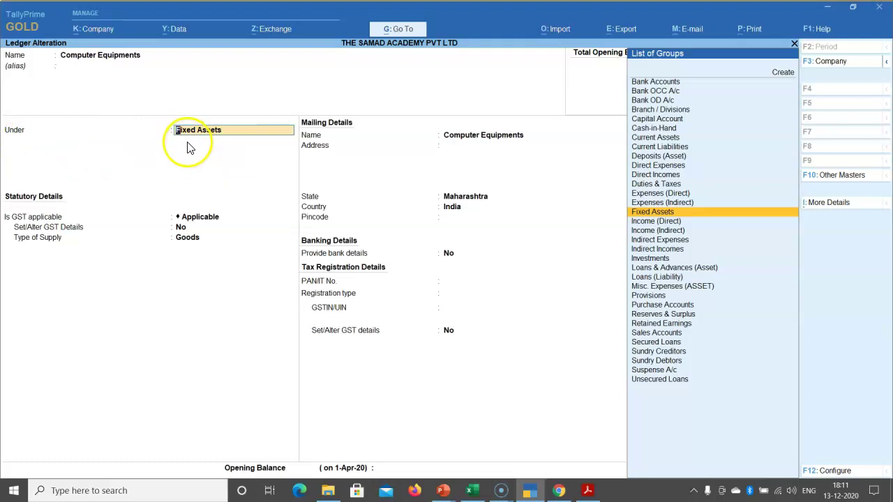
# Set Inventory values are affected to Yes in the additional details of the Computer Equipments ledger.
pyautogui.click(815, 206)
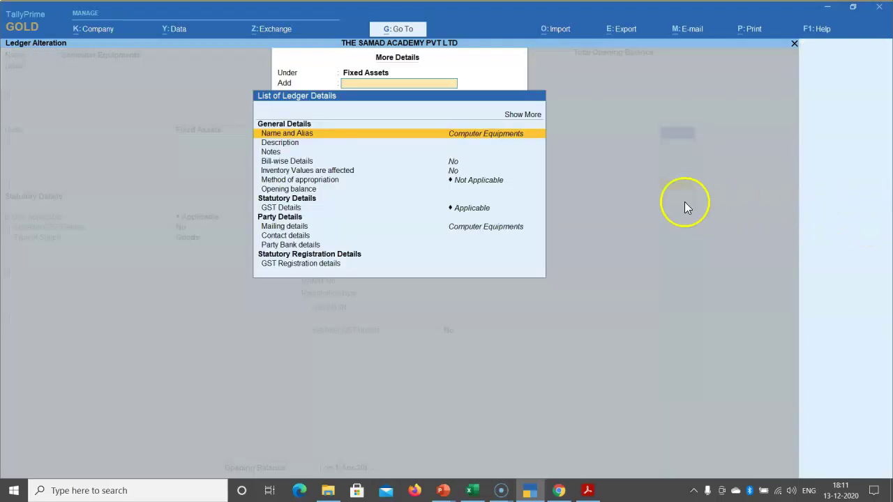
pyautogui.click(282, 174)
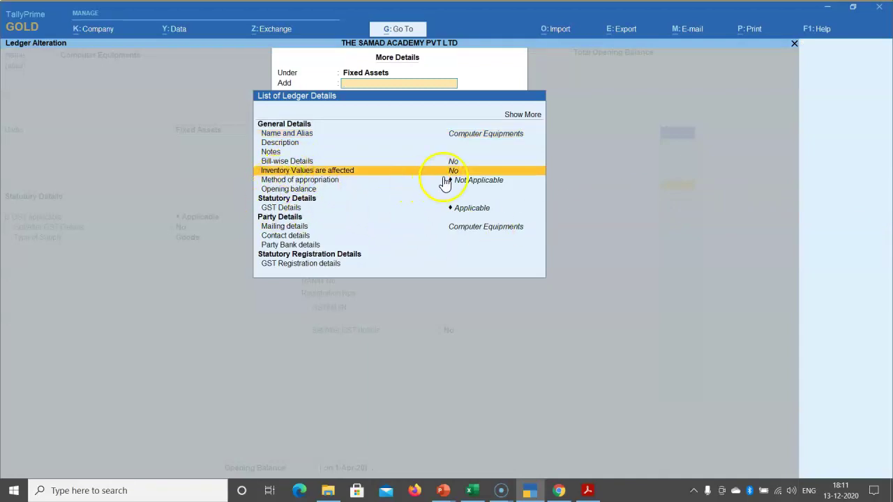
pyautogui.click(496, 158)
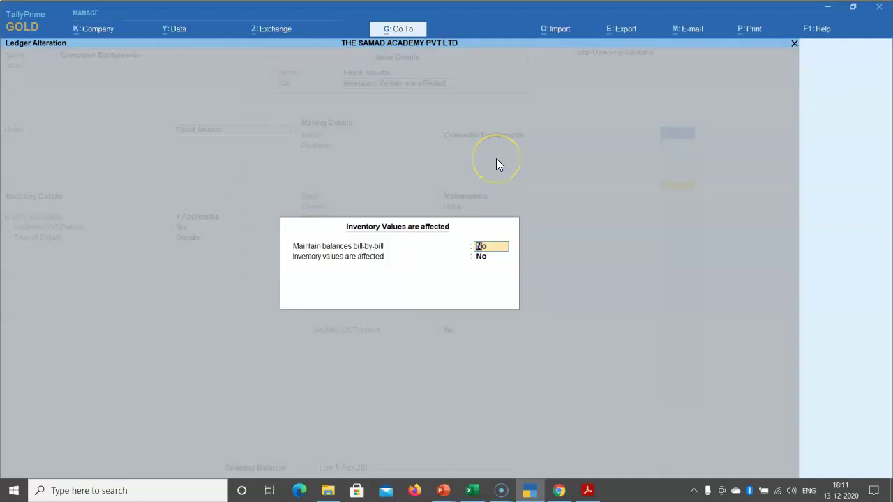
pyautogui.press('Return')
pyautogui.write('Y')
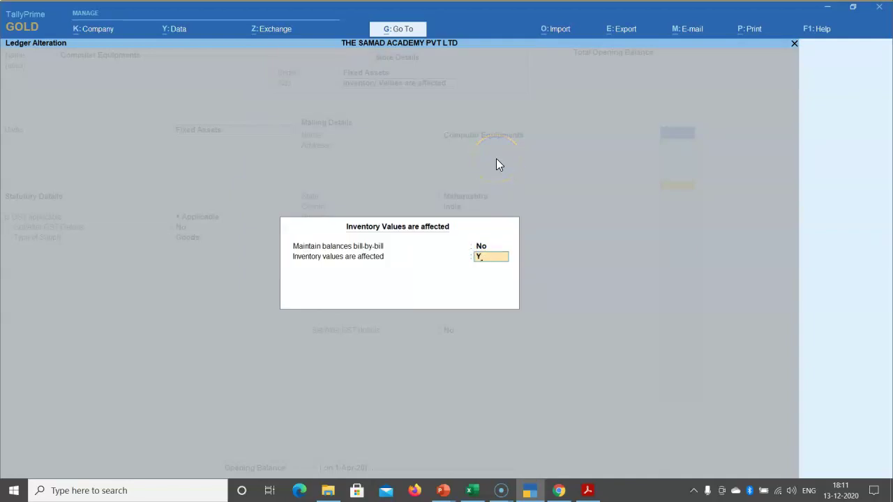
pyautogui.press('Return')
pyautogui.press('Return')
pyautogui.press('Return')
pyautogui.press('Return')
pyautogui.press('Return')
pyautogui.press('Return')
pyautogui.press('Return')
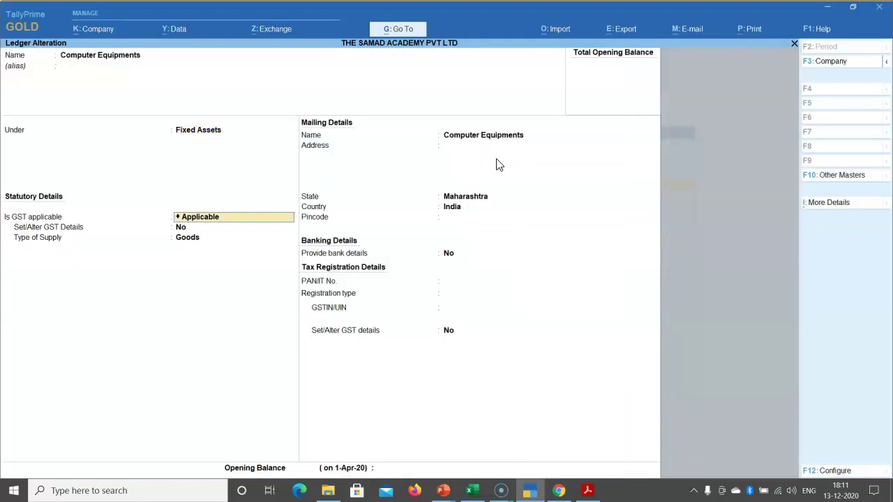
# Go back to the statutory details and set Set/Alter GST Details to Yes to open the ledger's GST details.
pyautogui.press('Return')
pyautogui.press('Return')
pyautogui.press('Return')
pyautogui.press('Return')
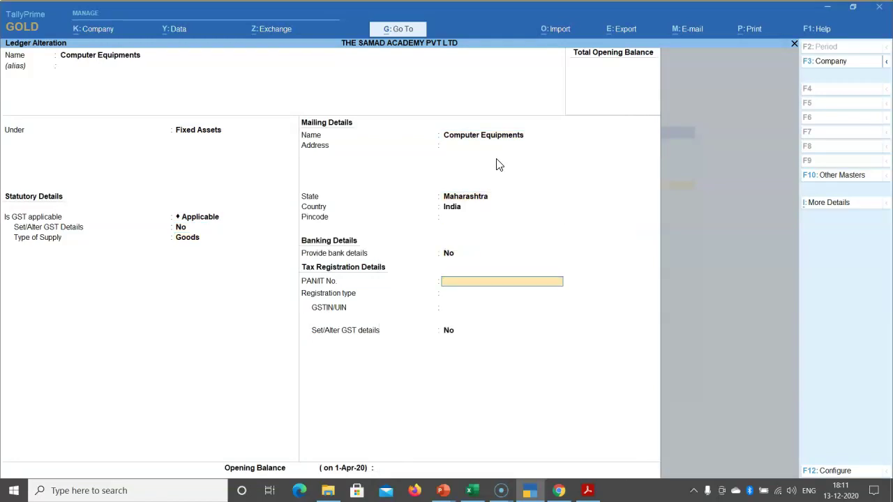
pyautogui.press('BackSpace')
pyautogui.press('BackSpace')
pyautogui.press('BackSpace')
pyautogui.press('BackSpace')
pyautogui.press('BackSpace')
pyautogui.press('BackSpace')
pyautogui.press('BackSpace')
pyautogui.press('BackSpace')
pyautogui.press('BackSpace')
pyautogui.press('BackSpace')
pyautogui.press('BackSpace')
pyautogui.press('BackSpace')
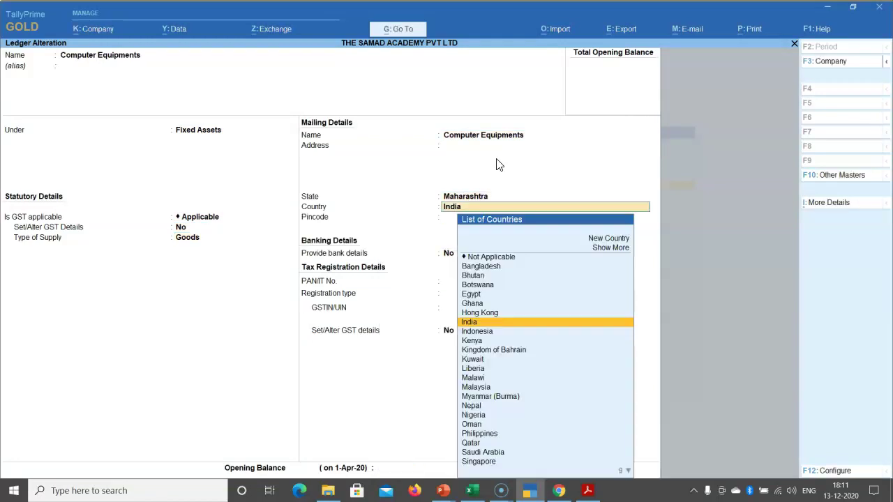
pyautogui.press('BackSpace')
pyautogui.write('y')
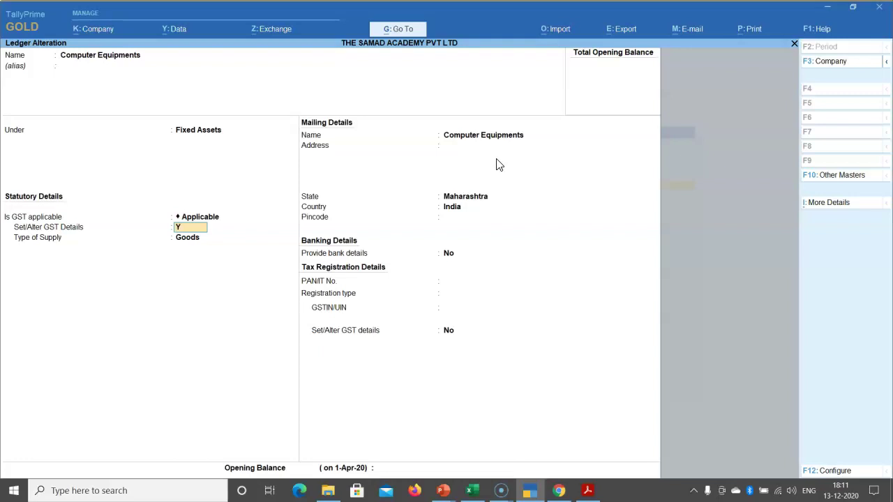
pyautogui.press('Return')
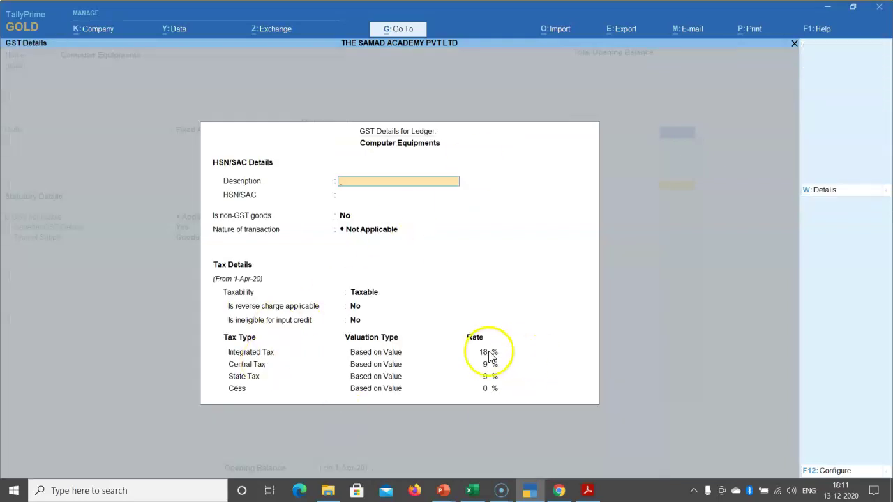
# Examine the ledger's tax rate history and its GST details as far as Taxability, and close them.
pyautogui.click(824, 189)
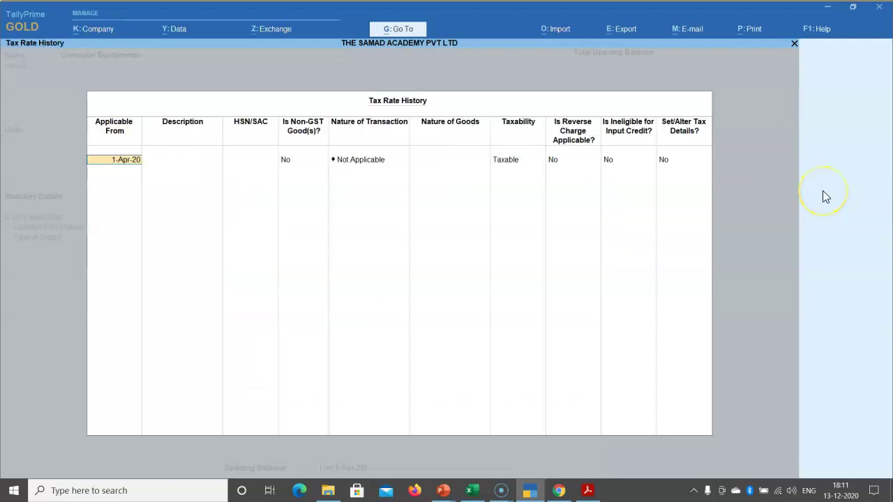
pyautogui.press('Escape')
pyautogui.press('Return')
pyautogui.press('Return')
pyautogui.press('Return')
pyautogui.press('Return')
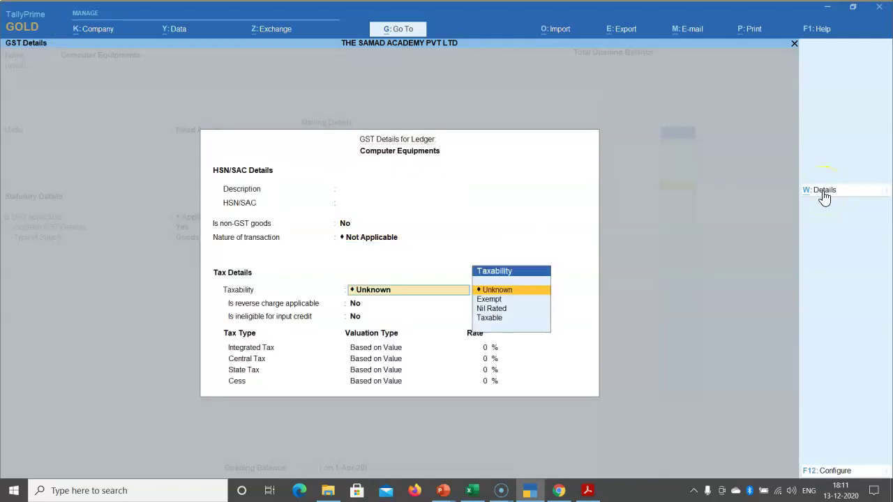
pyautogui.press('Escape')
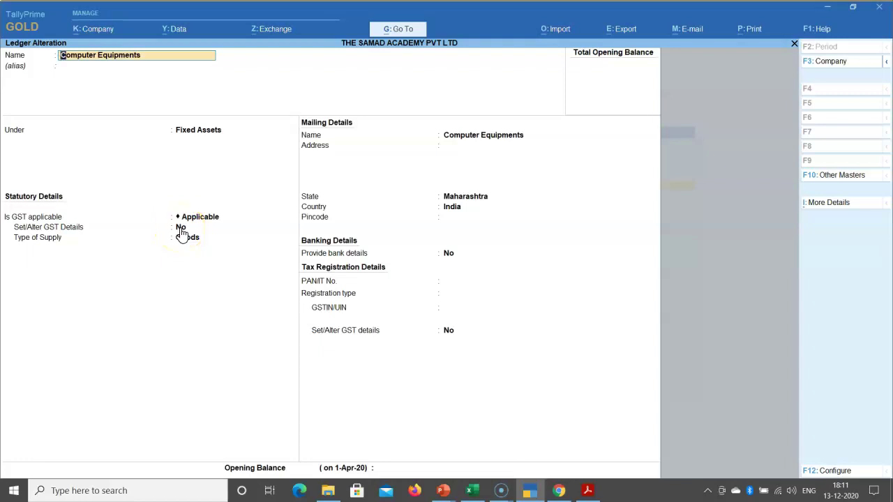
# Accept the remaining Computer Equipments ledger fields without changes and save the ledger alteration.
pyautogui.press('Return')
pyautogui.press('Return')
pyautogui.press('Return')
pyautogui.press('Return')
pyautogui.press('Return')
pyautogui.press('Return')
pyautogui.press('Return')
pyautogui.press('Return')
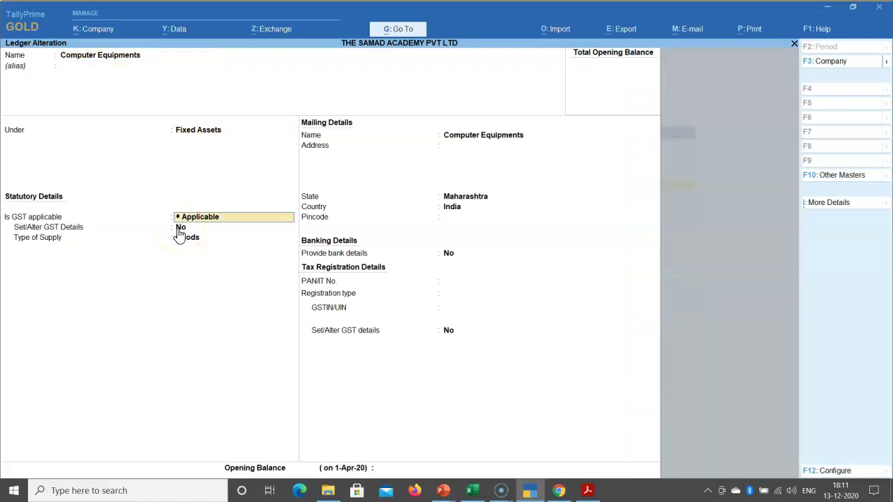
pyautogui.press('Return')
pyautogui.press('Return')
pyautogui.press('Return')
pyautogui.press('Return')
pyautogui.press('Return')
pyautogui.press('Return')
pyautogui.press('Return')
pyautogui.press('Return')
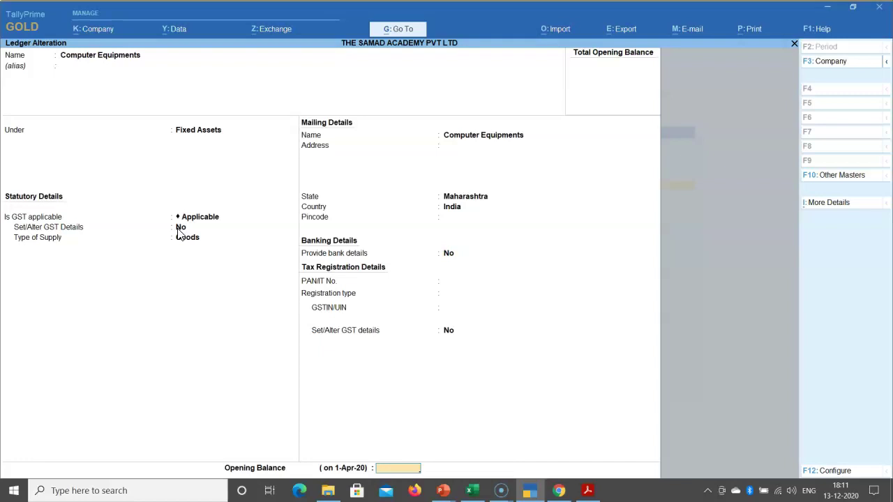
pyautogui.press('Return')
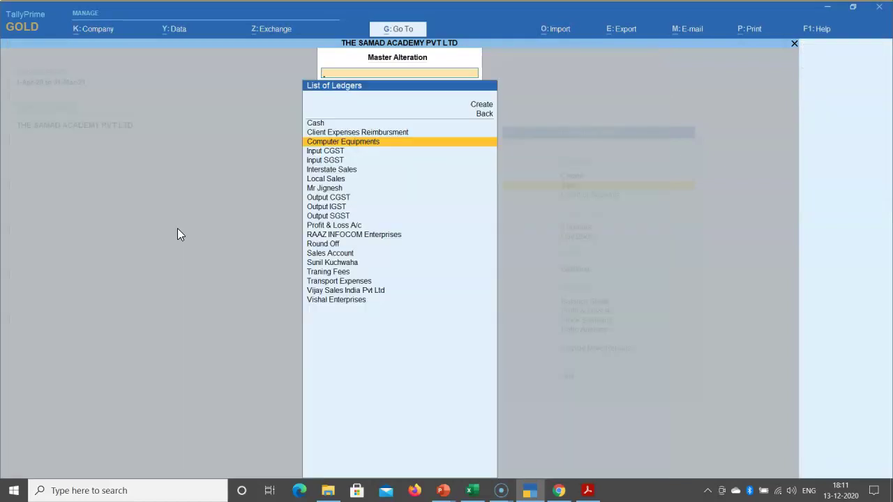
# Return to the Gateway of Tally, open a new purchase voucher, and enter the supplier invoice number.
pyautogui.press('Escape')
pyautogui.press('Escape')
pyautogui.press('Down')
pyautogui.press('Down')
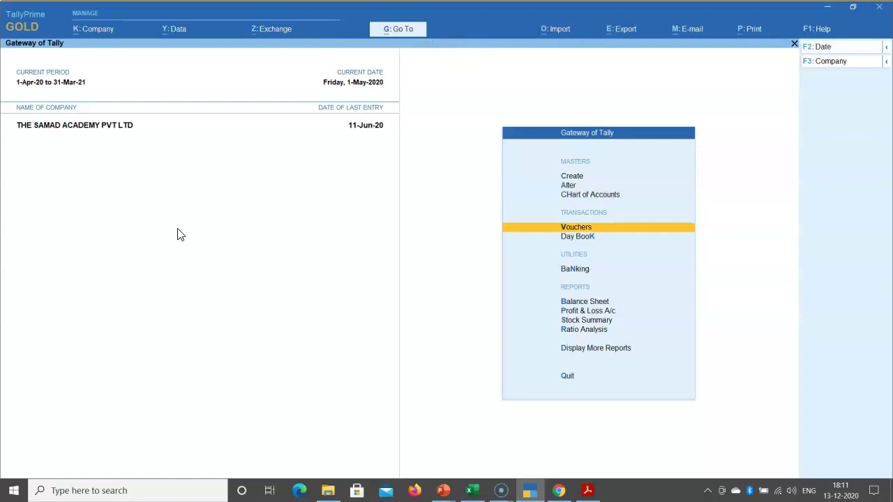
pyautogui.press('Return')
pyautogui.write('VJS8547854')
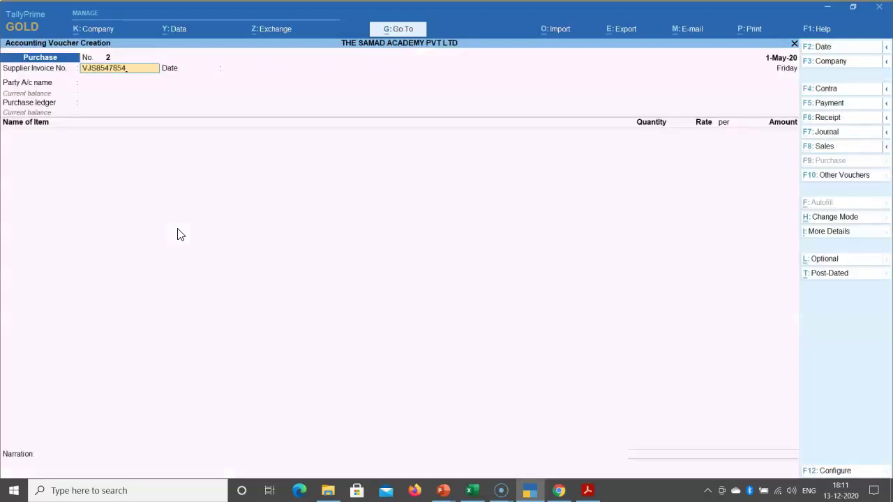
# Accept 1-May-20 as the supplier invoice date and select Vijay Sales India Pvt Ltd as the party account.
pyautogui.press('Return')
pyautogui.press('Return')
pyautogui.press('Down')
pyautogui.press('Down')
pyautogui.press('Down')
pyautogui.press('Down')
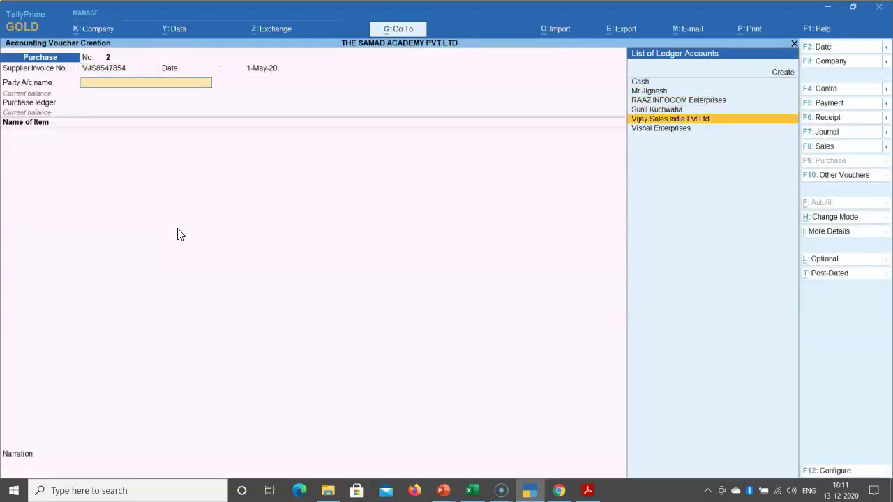
pyautogui.press('Return')
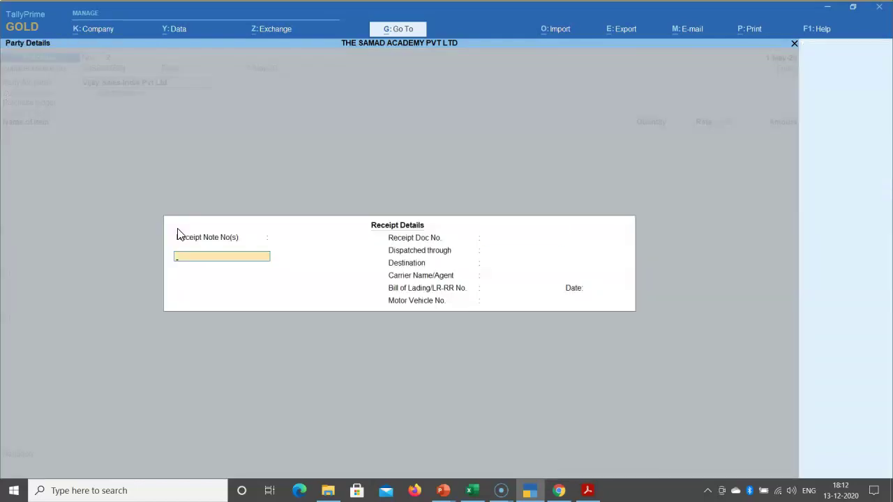
# Leave the receipt details blank and accept the supplier's party details without changes.
pyautogui.press('Return')
pyautogui.press('Return')
pyautogui.press('Return')
pyautogui.press('Return')
pyautogui.press('Return')
pyautogui.press('Return')
pyautogui.press('Return')
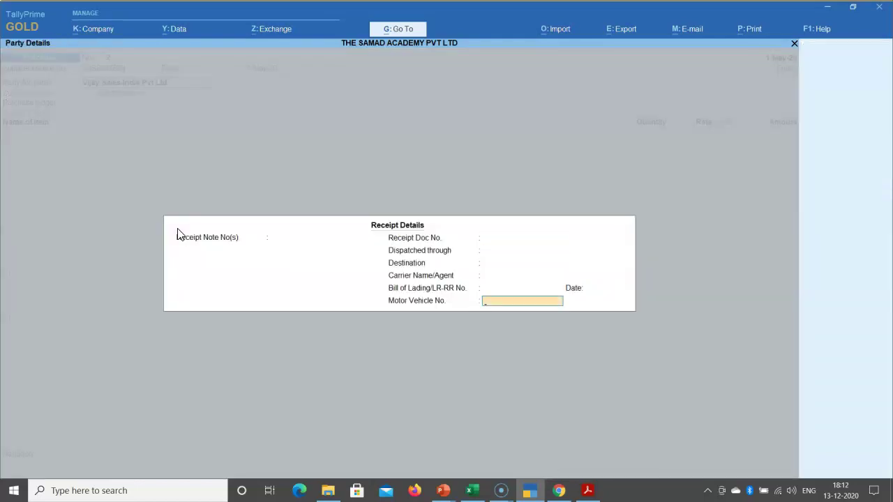
pyautogui.press('Return')
pyautogui.press('Return')
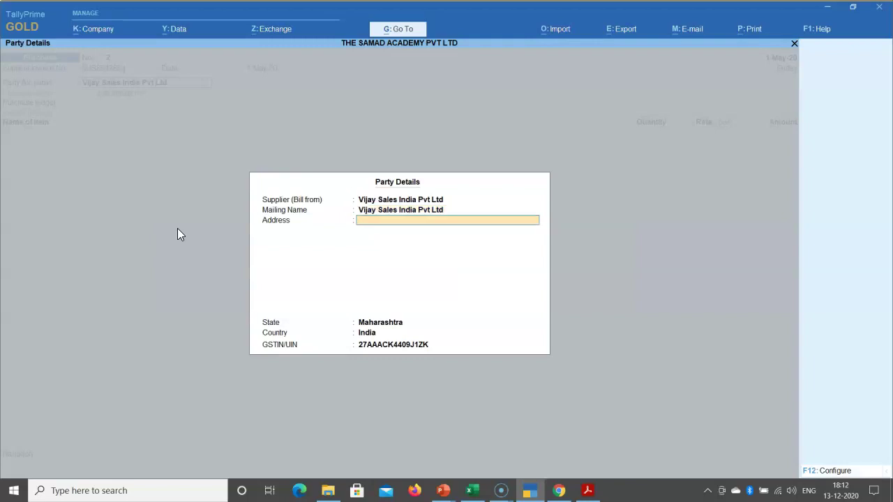
pyautogui.press('Return')
pyautogui.press('Return')
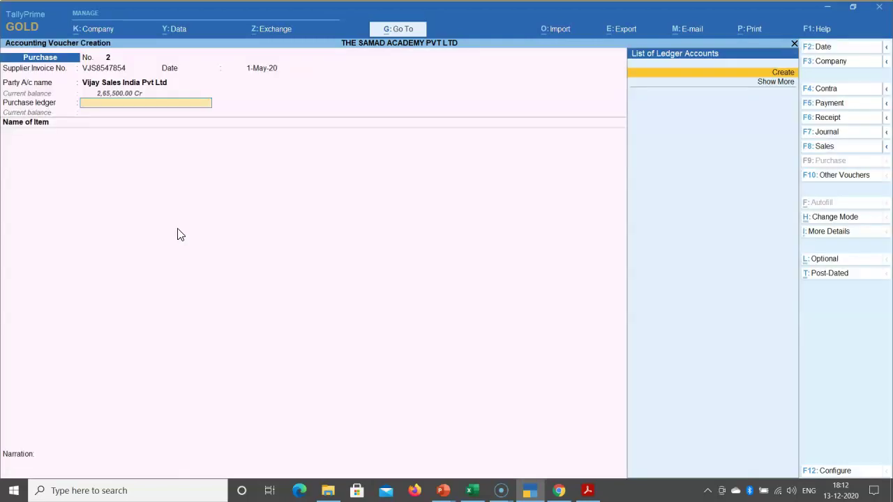
# Expand the ledger list and choose Computer Equipments as the purchase ledger.
pyautogui.press('Down')
pyautogui.press('Up')
pyautogui.press('Down')
pyautogui.press('Return')
pyautogui.press('Down')
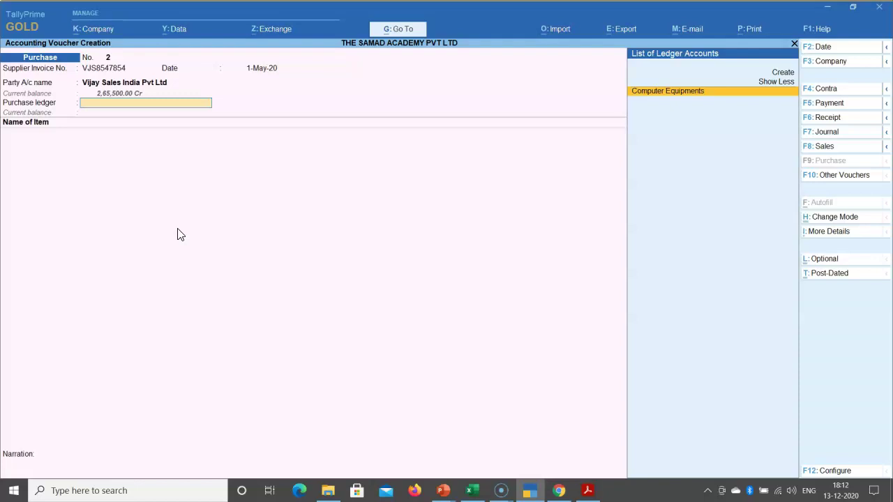
pyautogui.press('Return')
# Open the Computer Equipments ledger from the voucher, review its details, and save it without changes.
pyautogui.press('ctrl')
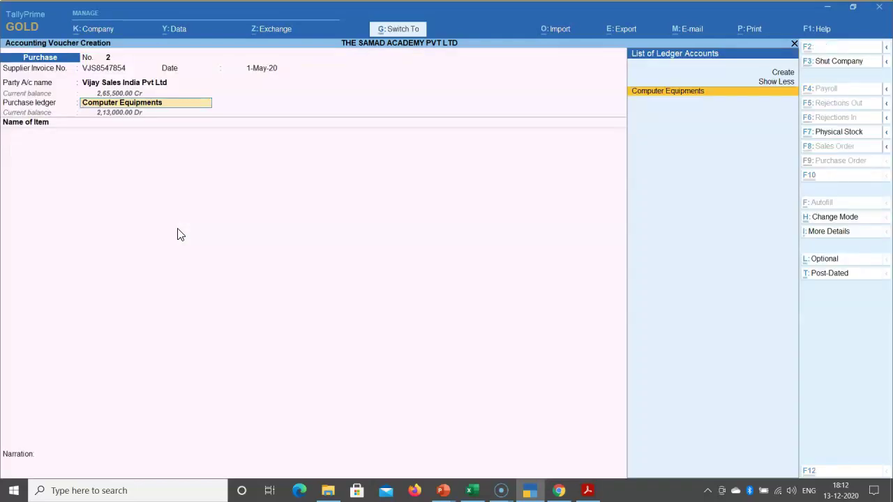
pyautogui.hotkey('ctrl', 'Return')
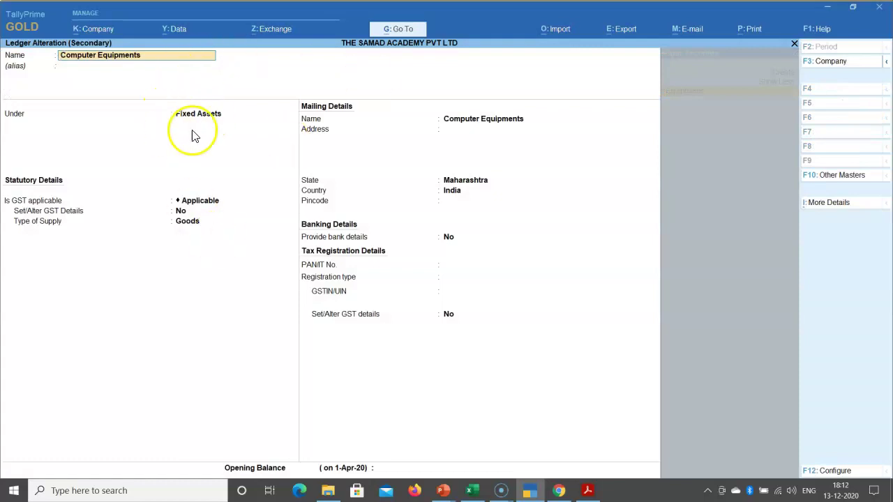
pyautogui.press('ctrl')
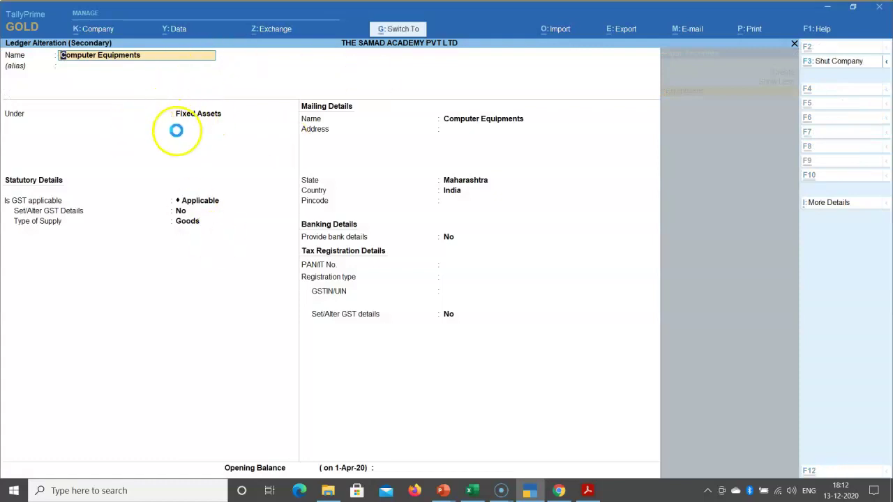
pyautogui.hotkey('ctrl', 'a')
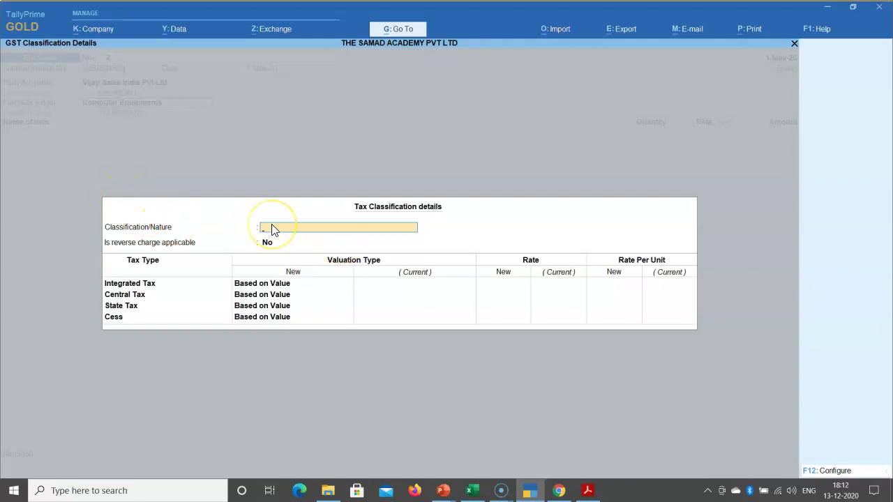
# Accept the ledger's tax classification details with the classification left blank and continue to the voucher's item entry.
pyautogui.press('Return')
pyautogui.press('Return')
pyautogui.press('Return')
pyautogui.press('Return')
pyautogui.press('Return')
pyautogui.press('Return')
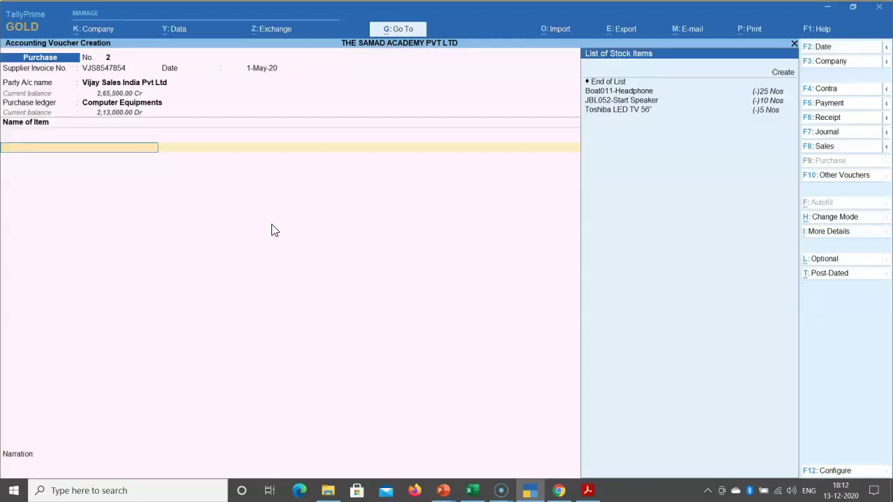
# Switch to the FA PURCHASE.pdf invoice and copy the first item's description, HP Laptop 13.5" Grey I3 Core.
pyautogui.click(586, 491)
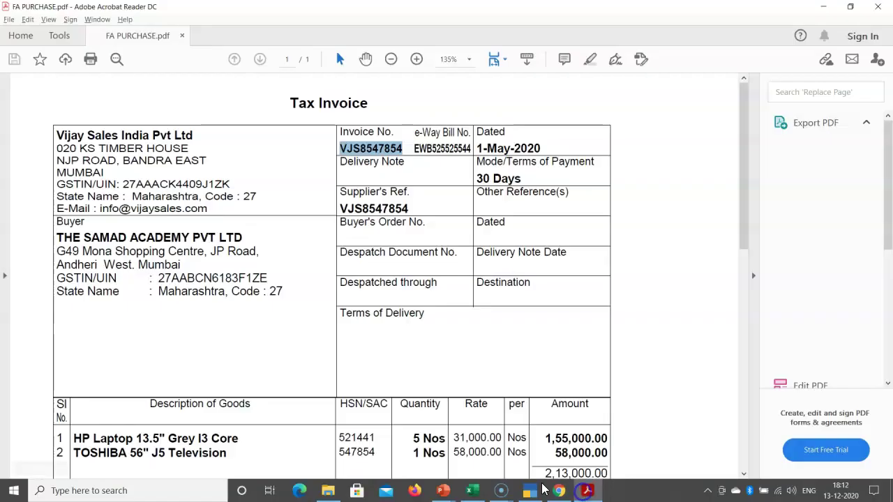
pyautogui.scroll(-1, 179, 409)
pyautogui.click(75, 395)
pyautogui.moveTo(75, 395); pyautogui.dragTo(236, 394)
pyautogui.hotkey('ctrl', 'c')
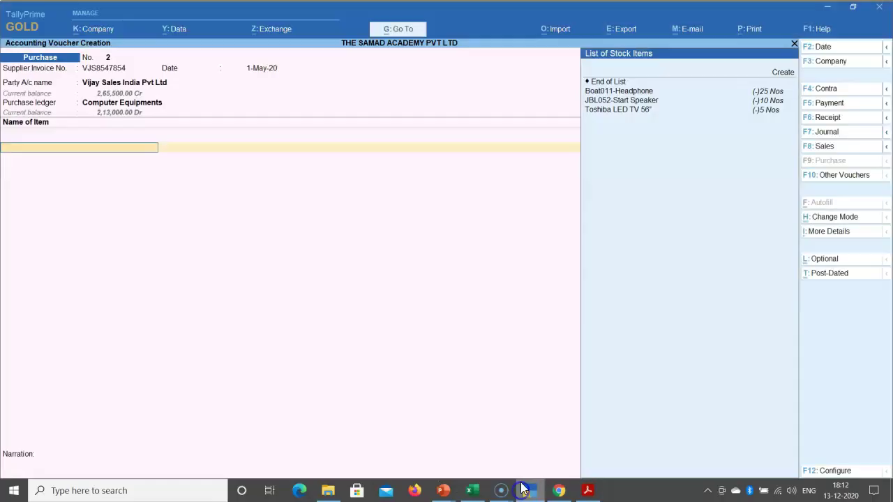
# In TallyPrime, create a stock item named HP Laptop 13.5" Grey I3 Core under Primary with Nos as its unit.
pyautogui.click(529, 491)
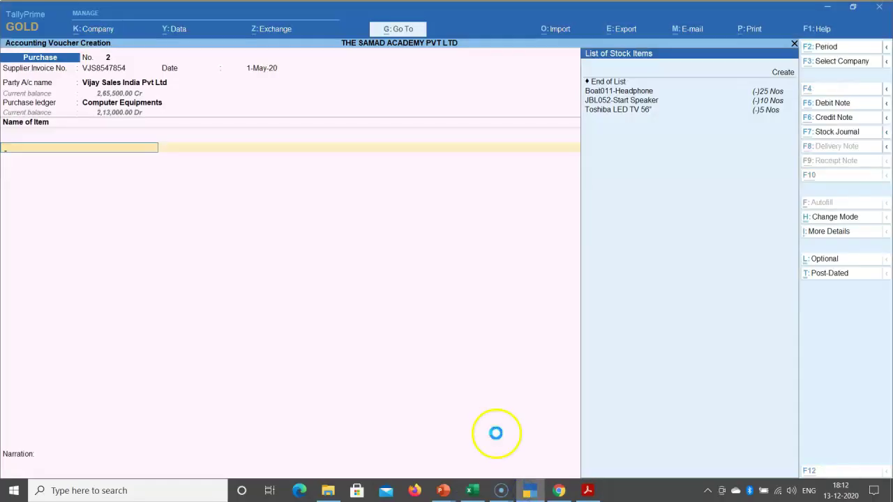
pyautogui.hotkey('alt', 'c')
pyautogui.hotkey('ctrl', 'v')
pyautogui.press('Return')
pyautogui.press('Return')
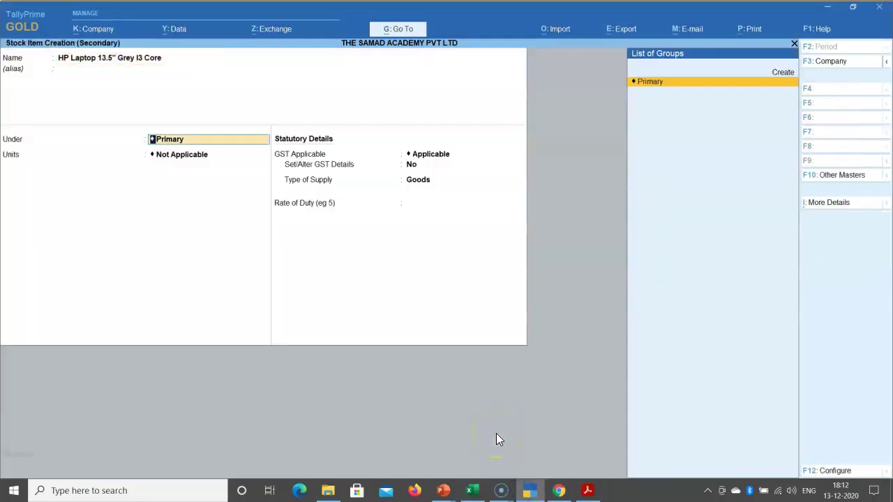
pyautogui.press('Return')
pyautogui.press('Down')
pyautogui.press('Return')
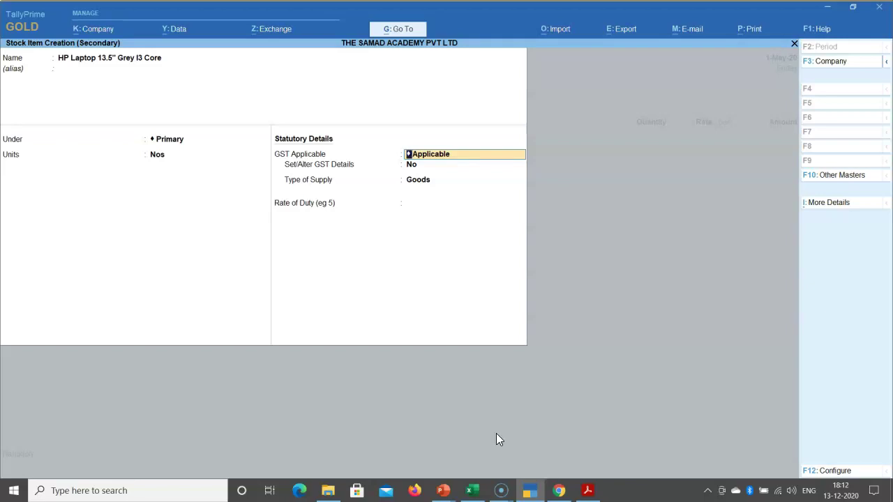
# Enable GST details for the laptop item and enter HSN/SAC code 521441 copied from the PDF invoice.
pyautogui.press('Return')
pyautogui.write('y')
pyautogui.press('Return')
pyautogui.press('Return')
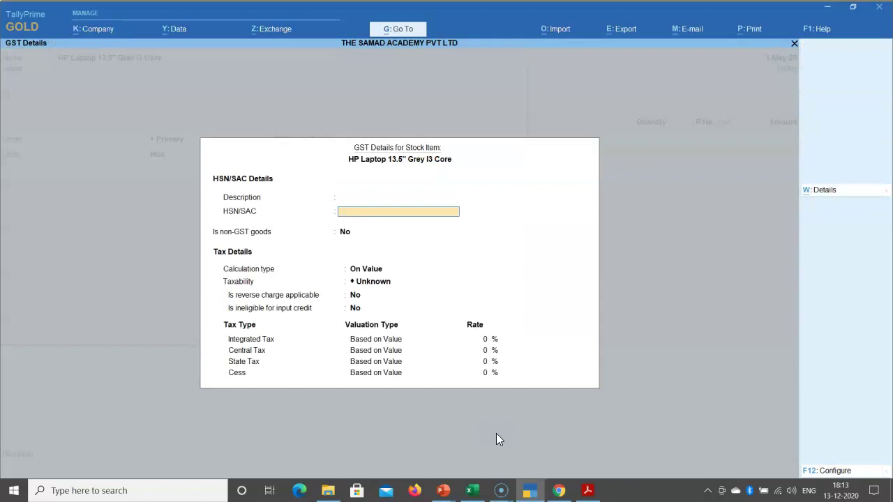
pyautogui.click(588, 491)
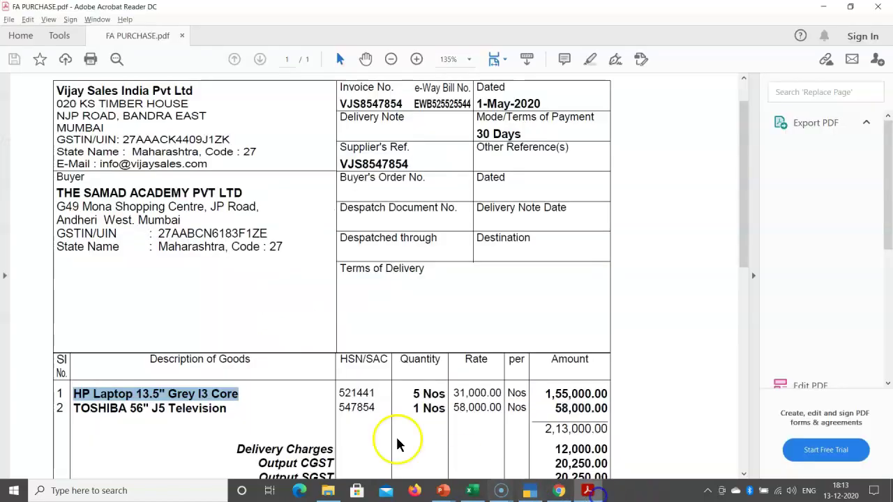
pyautogui.moveTo(339, 393); pyautogui.dragTo(374, 389)
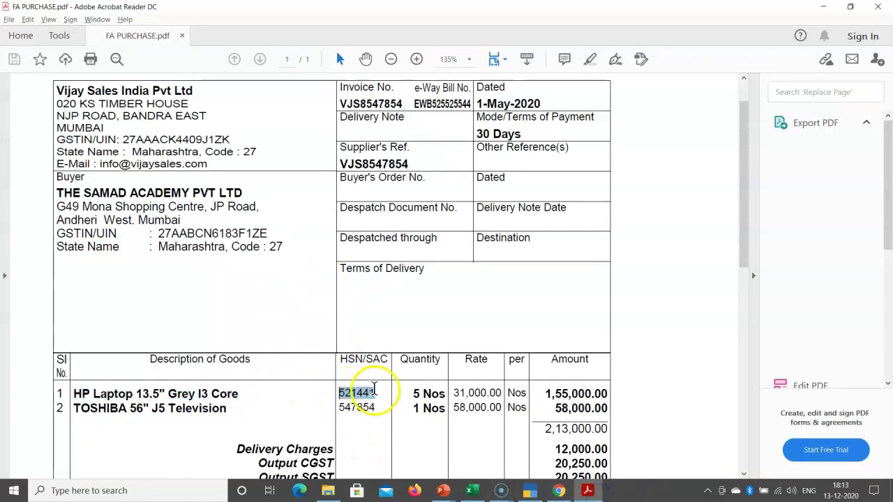
pyautogui.hotkey('alt', 'Tab')
pyautogui.hotkey('ctrl', 'alt', 'v')
pyautogui.press('Return')
pyautogui.press('Return')
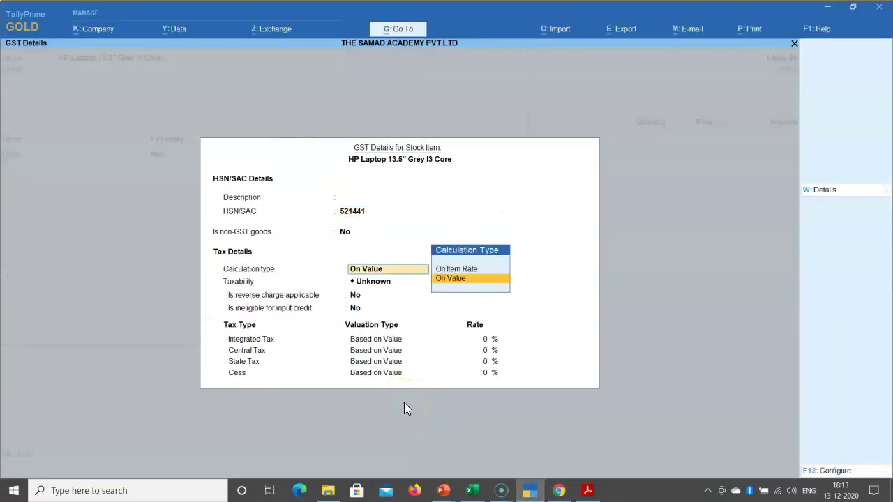
# Keep calculation On Value, set the taxability and an 18% tax rate, and keep Goods as the laptop's supply type.
pyautogui.press('Return')
pyautogui.press('Down')
pyautogui.press('Down')
pyautogui.press('Down')
pyautogui.press('Return')
pyautogui.press('Return')
pyautogui.press('Return')
pyautogui.write('18')
pyautogui.press('Return')
pyautogui.press('Return')
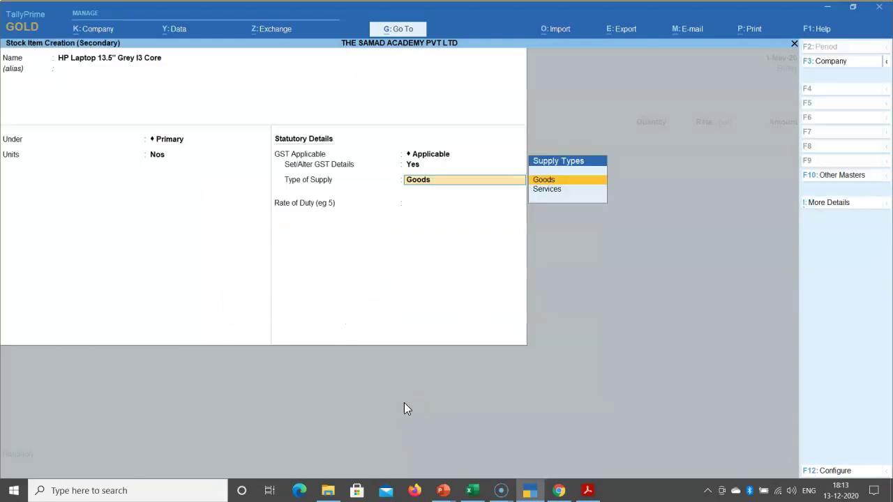
pyautogui.press('Return')
pyautogui.press('Return')
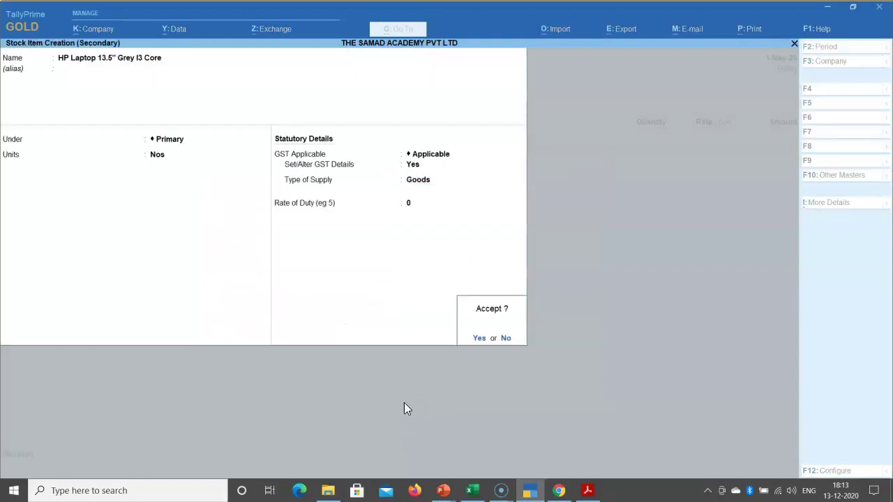
# Hold off saving the stock item, open its configuration, and set Show more configurations and Show all configurations to Yes.
pyautogui.press('Escape')
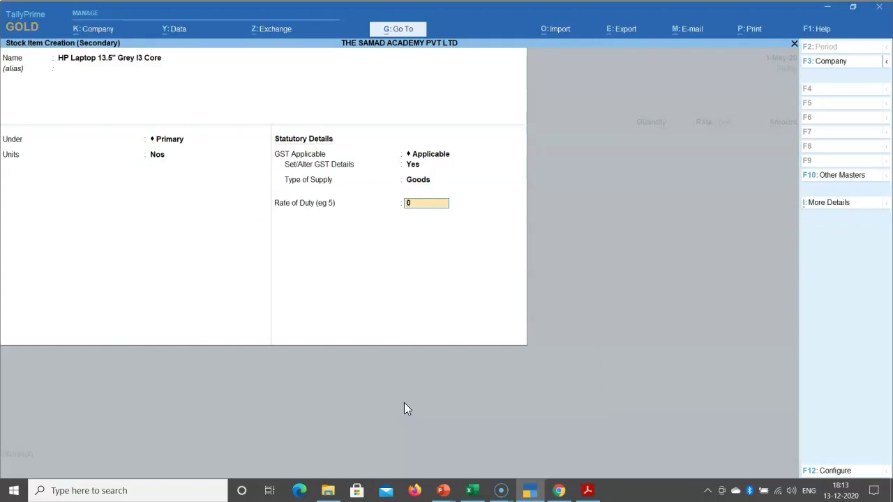
pyautogui.click(832, 472)
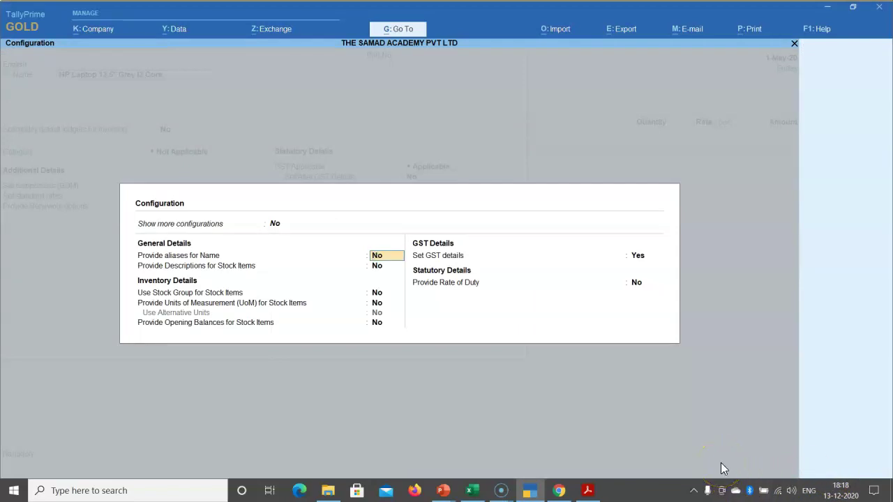
pyautogui.press('Up')
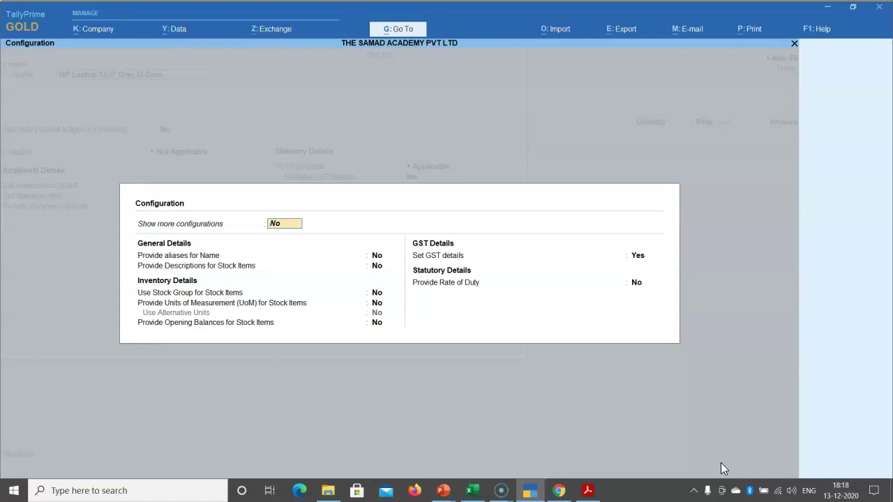
pyautogui.press('y')
pyautogui.press('Up')
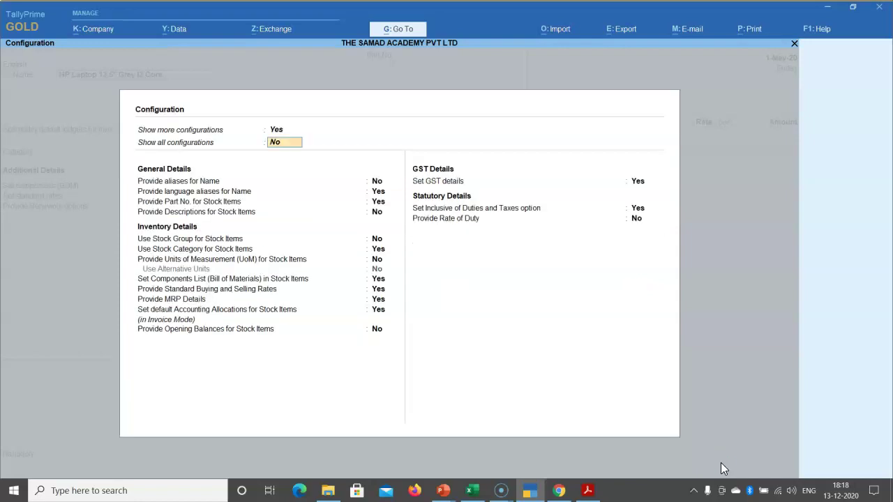
pyautogui.press('Down')
pyautogui.press('Down')
# Set Use Costing and Market Valuation Methods for Stock Items to Yes and accept the remaining configuration options.
pyautogui.press('Down')
pyautogui.press('Down')
pyautogui.press('Down')
pyautogui.press('Down')
pyautogui.press('Down')
pyautogui.press('Down')
pyautogui.press('Down')
pyautogui.press('Down')
pyautogui.press('Down')
pyautogui.press('Down')
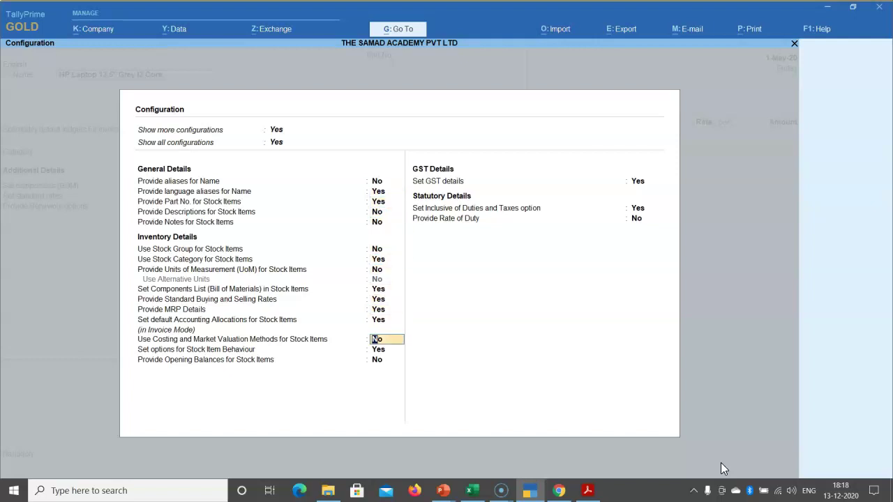
pyautogui.press('Down')
pyautogui.press('Up')
pyautogui.press('y')
pyautogui.press('Return')
pyautogui.press('Return')
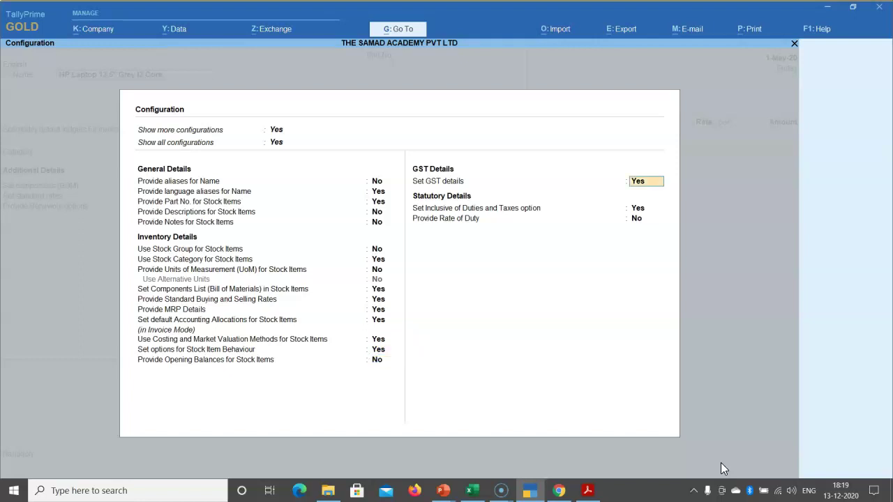
pyautogui.press('Return')
pyautogui.press('Return')
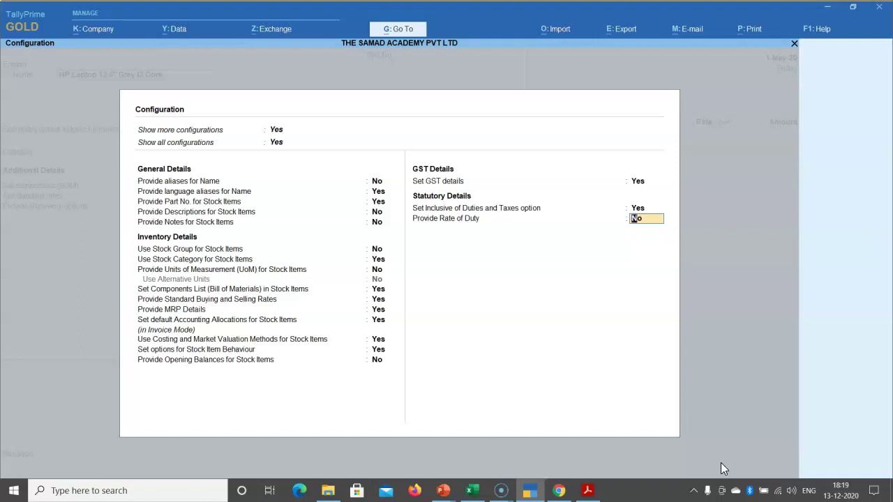
pyautogui.press('Return')
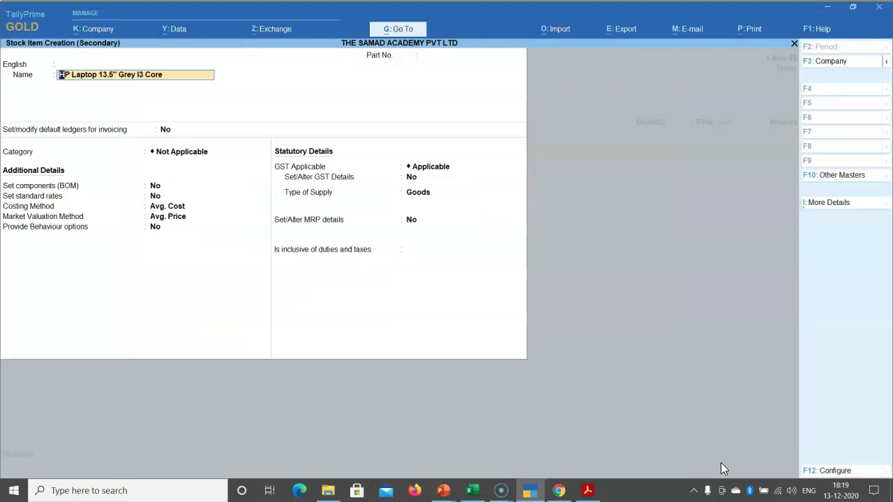
# Leave the laptop item's part number, category, components and standard rates unchanged, and set its costing method to At Zero Cost.
pyautogui.press('Return')
pyautogui.press('Return')
pyautogui.press('Return')
pyautogui.press('Return')
pyautogui.press('Return')
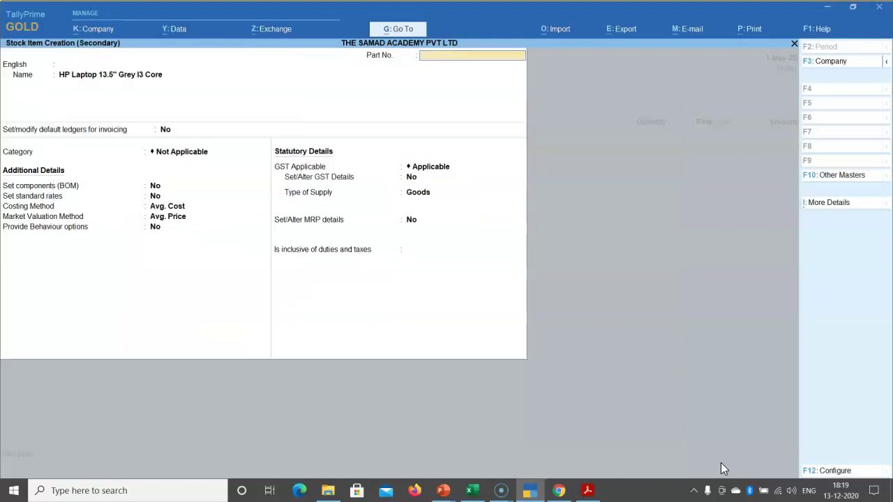
pyautogui.press('Return')
pyautogui.press('Return')
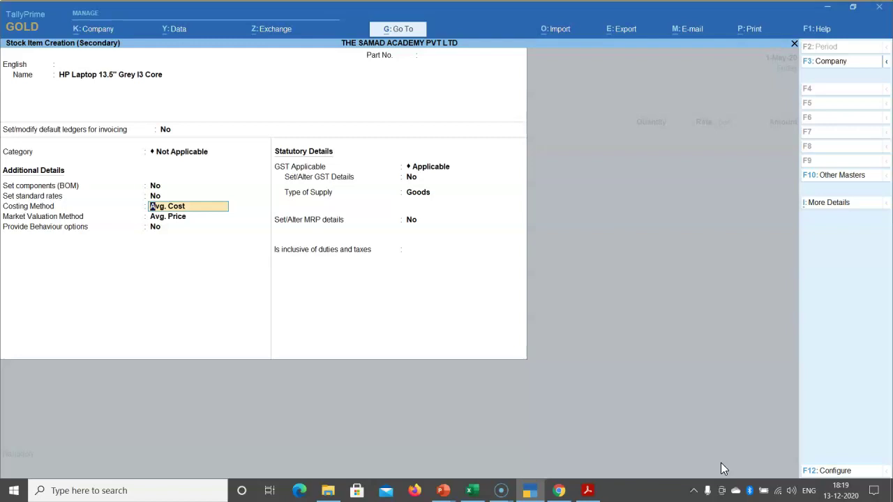
pyautogui.press('BackSpace')
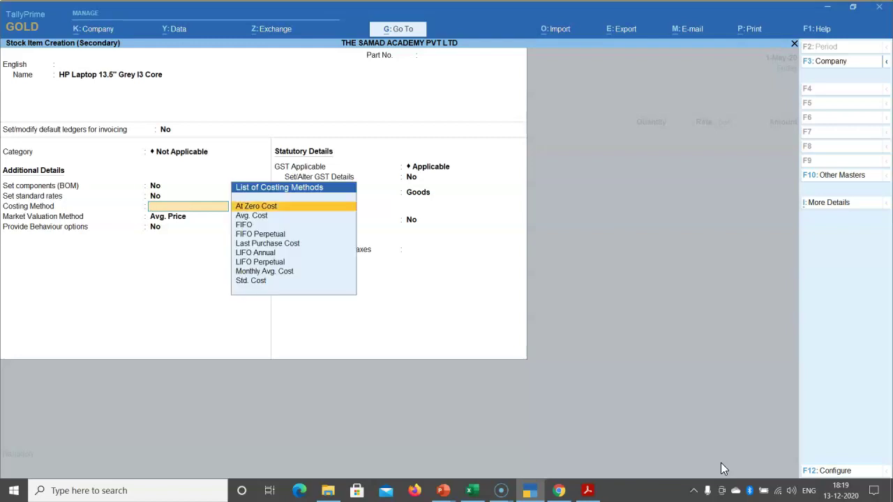
pyautogui.press('Return')
# Set the laptop item's market valuation method to At Zero Price.
pyautogui.press('BackSpace')
pyautogui.press('Return')
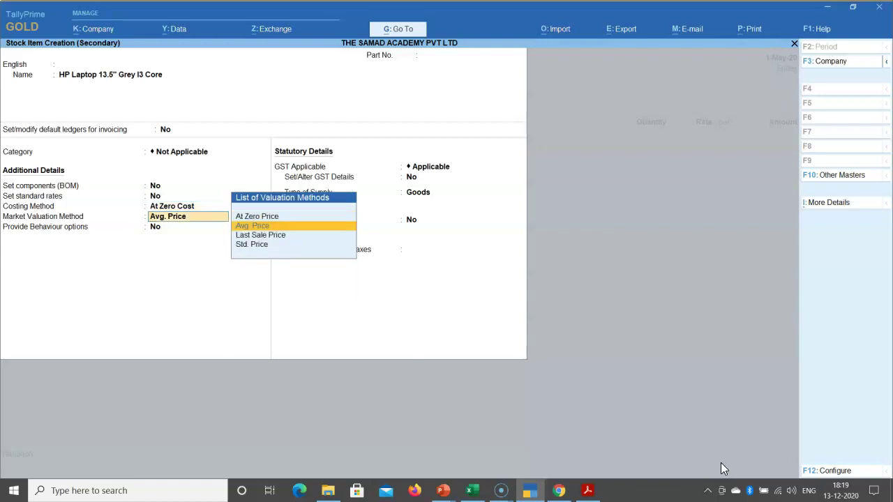
pyautogui.press('Up')
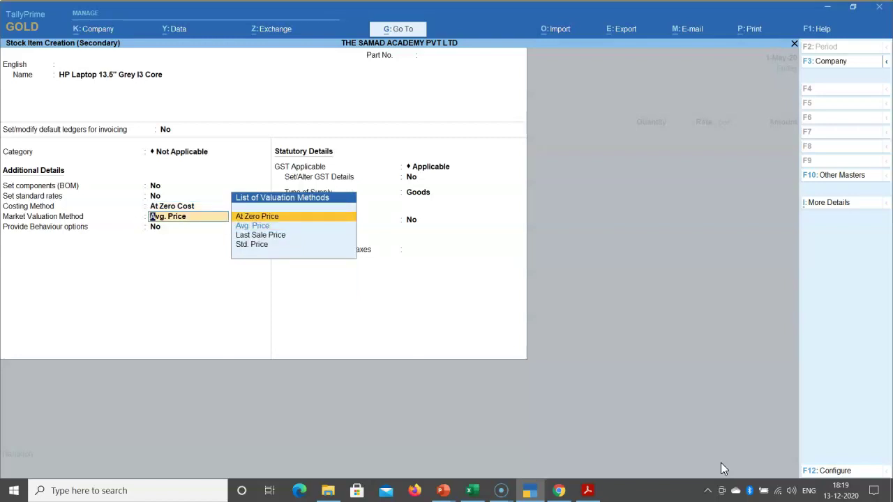
pyautogui.press('Return')
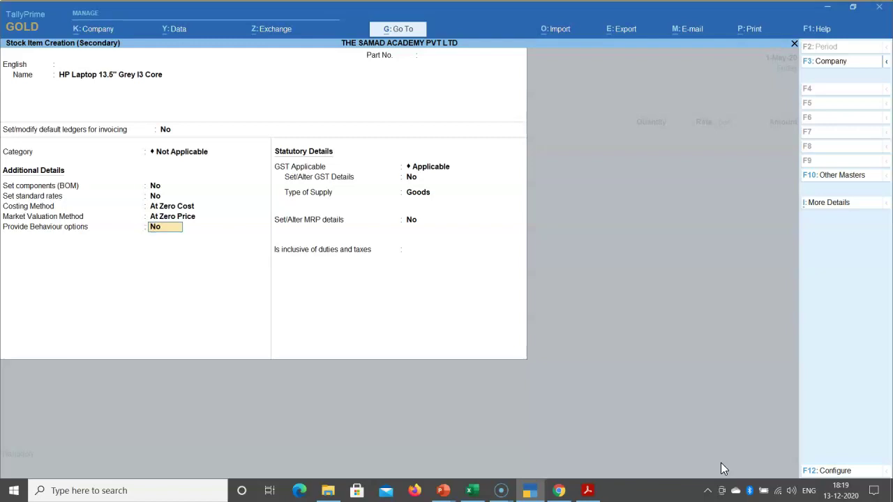
# Accept the laptop item's remaining behaviour, GST, MRP and tax fields without changes and save the stock item.
pyautogui.press('Return')
pyautogui.press('Return')
pyautogui.press('Return')
pyautogui.press('Return')
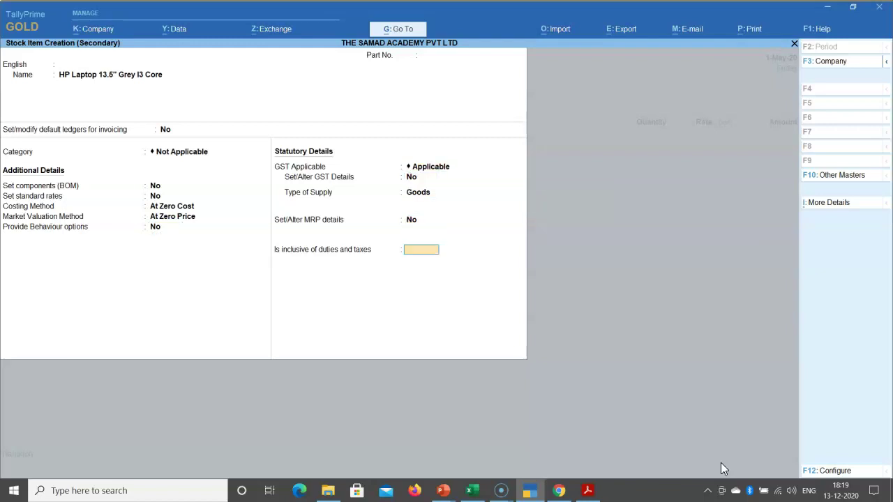
pyautogui.press('Return')
pyautogui.press('Return')
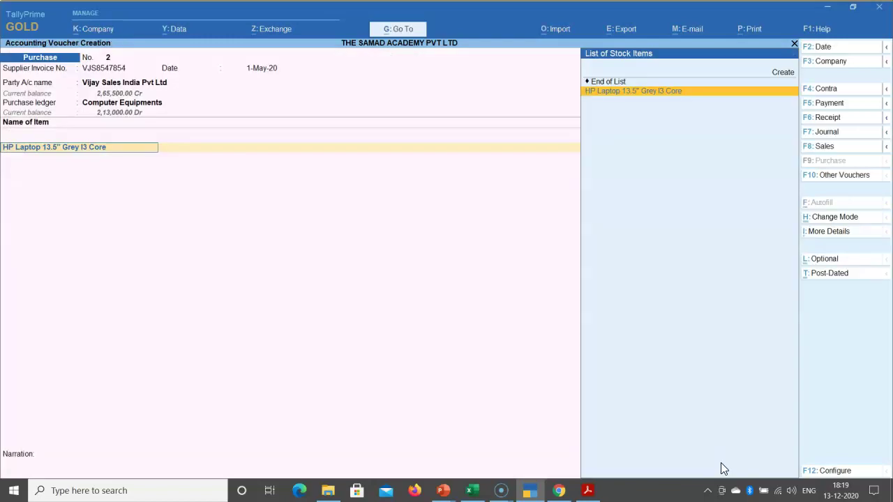
# Enter the HP laptop line as 5 Nos at a rate of 31,000 from the FA PURCHASE invoice, accepting the proposed taxable value.
pyautogui.press('Return')
pyautogui.press('Return')
pyautogui.hotkey('alt', 'Tab')
pyautogui.hotkey('alt', 'Tab')
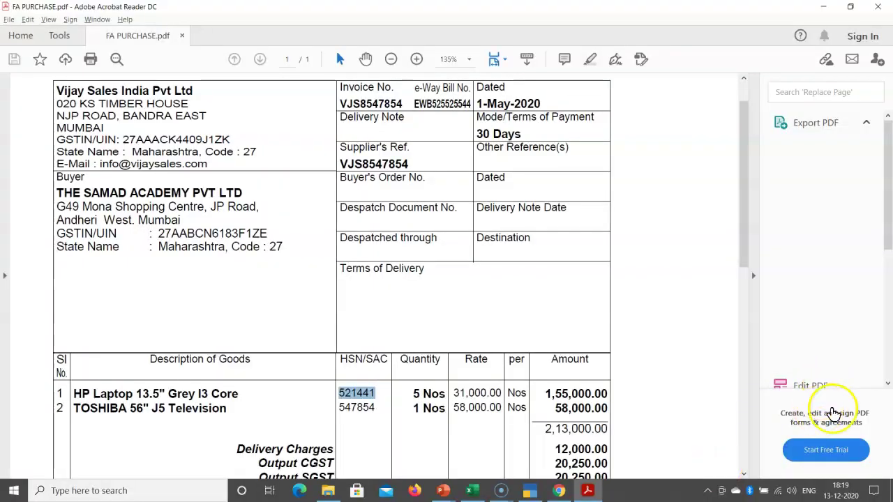
pyautogui.moveTo(453, 393); pyautogui.dragTo(508, 391)
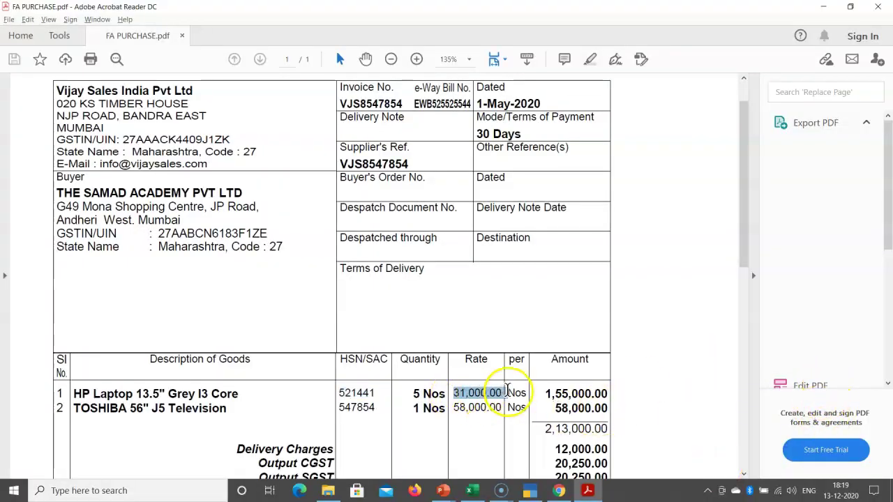
pyautogui.hotkey('alt', 'Tab')
pyautogui.write('31,000')
pyautogui.press('Return')
pyautogui.press('Return')
pyautogui.press('Return')
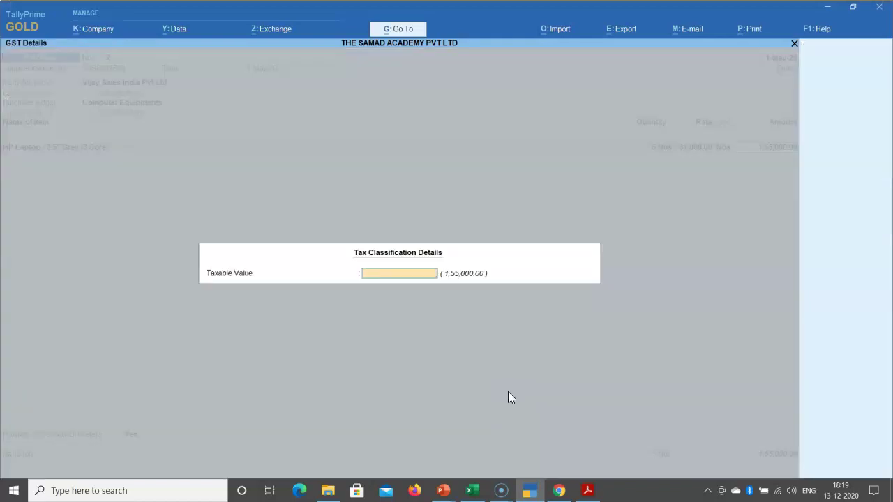
pyautogui.press('Return')
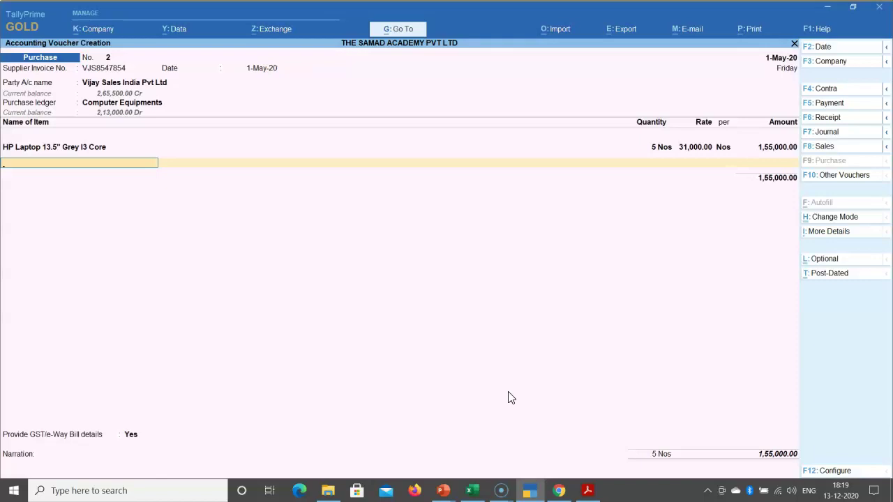
# Start a new stock item named TOSHIBA 56" J5 Television, copying the name from the second goods line of the invoice PDF.
pyautogui.hotkey('alt', 'c')
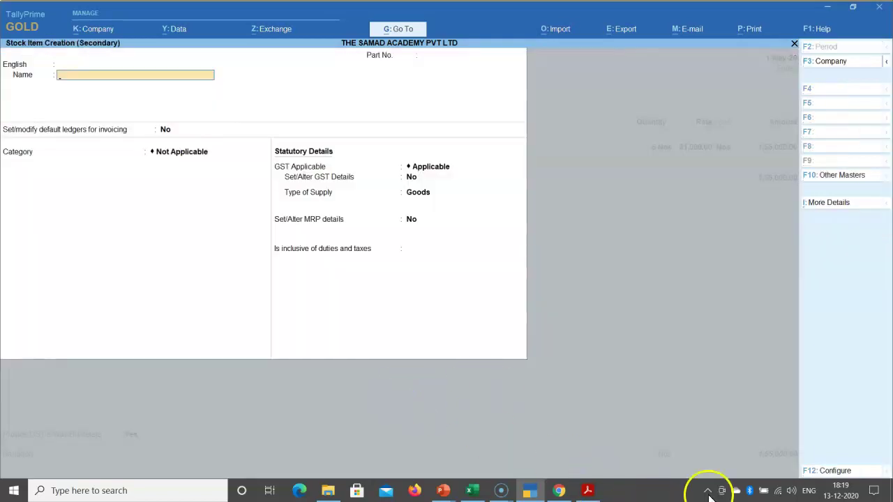
pyautogui.click(587, 491)
pyautogui.moveTo(74, 416); pyautogui.dragTo(227, 412)
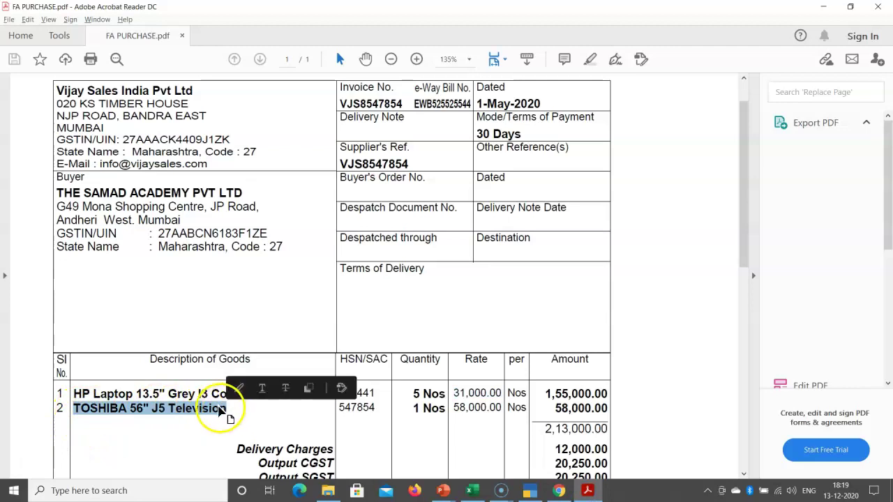
pyautogui.hotkey('ctrl', 'c')
pyautogui.hotkey('alt', 'Tab')
pyautogui.hotkey('ctrl', 'v')
pyautogui.press('Return')
pyautogui.press('Return')
pyautogui.press('Return')
pyautogui.press('Return')
pyautogui.press('Return')
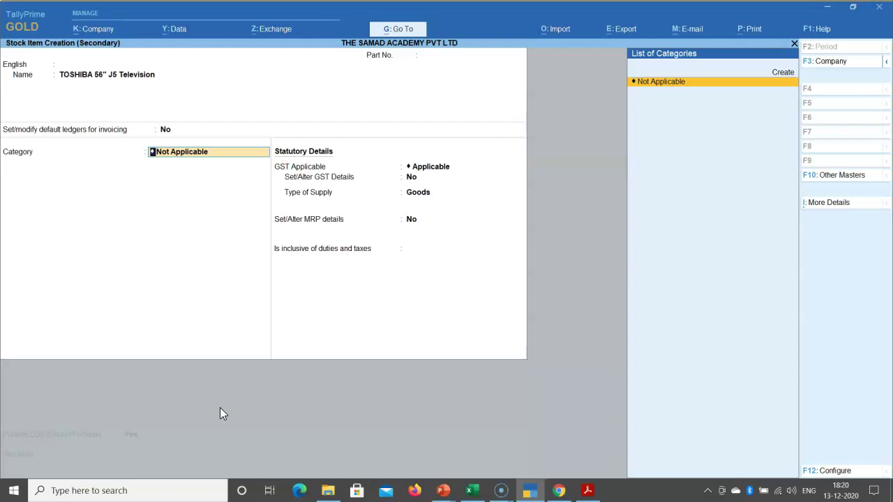
# Create a stock category named ASSETS under Primary and assign it to the television item.
pyautogui.hotkey('alt', 'c')
pyautogui.write('ASSETS')
pyautogui.press('Return')
pyautogui.press('Return')
pyautogui.press('Return')
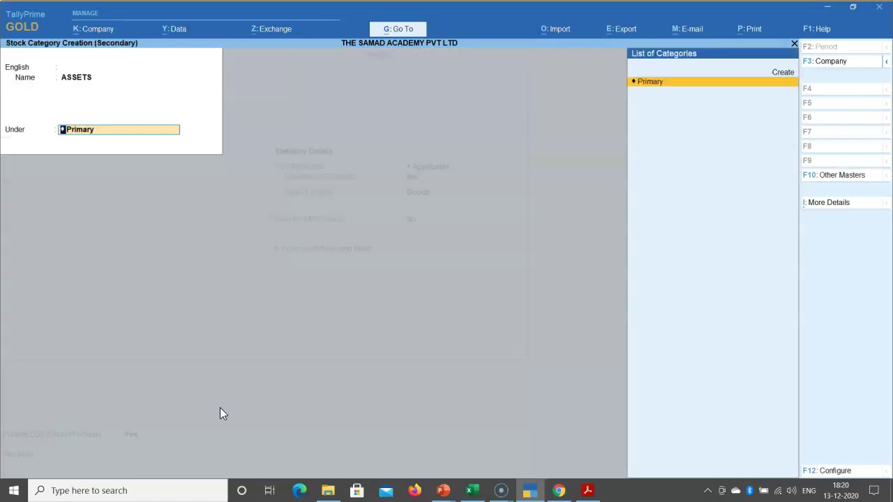
pyautogui.press('Return')
pyautogui.press('Return')
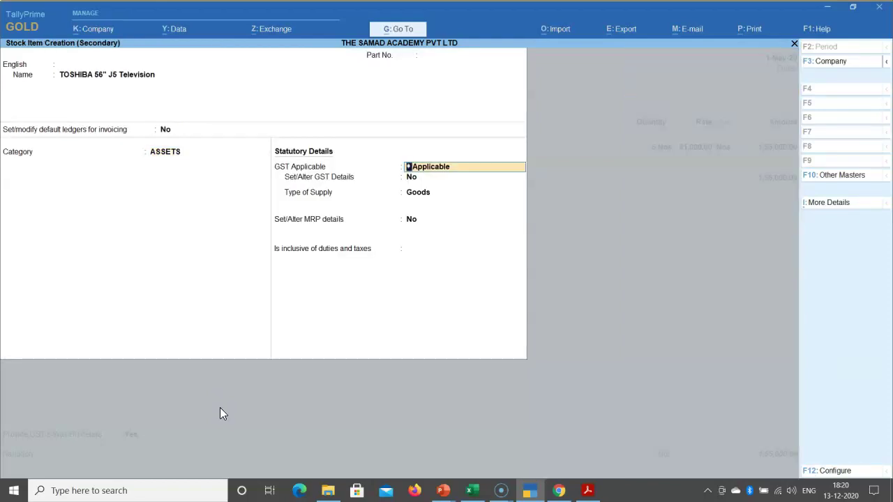
pyautogui.press('BackSpace')
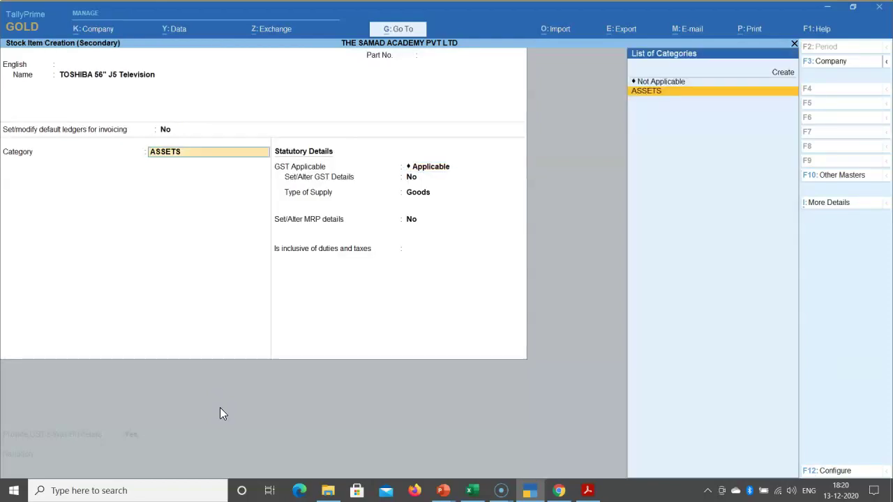
pyautogui.press('Return')
# Enable GST details for the television item and enter Goods in its HSN/SAC field.
pyautogui.press('Return')
pyautogui.press('y')
pyautogui.press('Return')
pyautogui.press('Return')
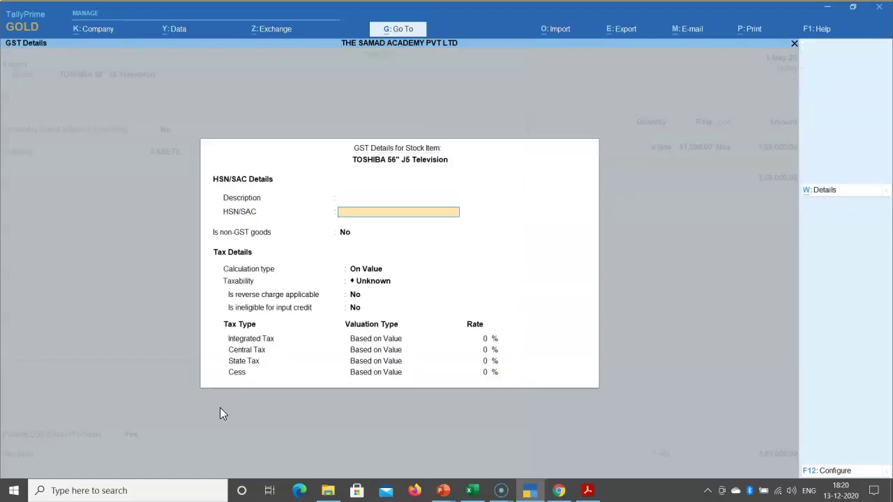
pyautogui.press('BackSpace')
pyautogui.press('BackSpace')
pyautogui.write('ood')
pyautogui.press('Return')
pyautogui.press('Return')
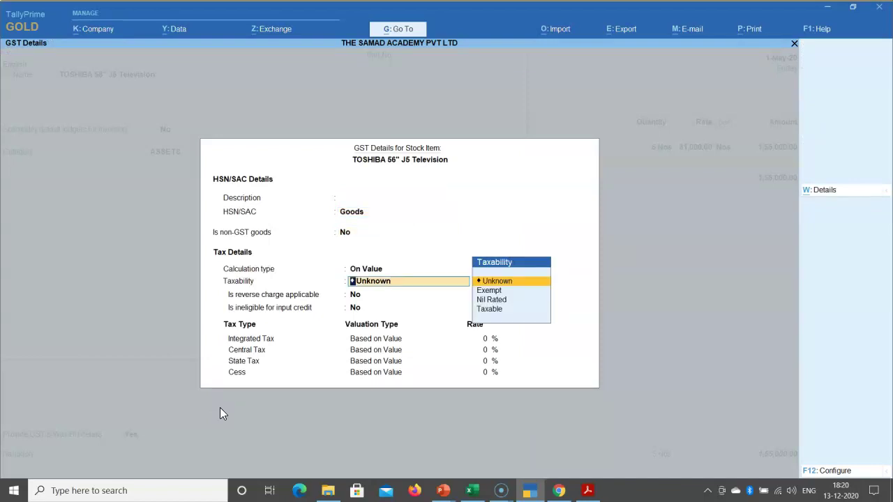
# Set the television's taxability to Taxable with an integrated tax rate of 18%, and accept its GST details.
pyautogui.press('Down')
pyautogui.press('Down')
pyautogui.press('Down')
pyautogui.press('Return')
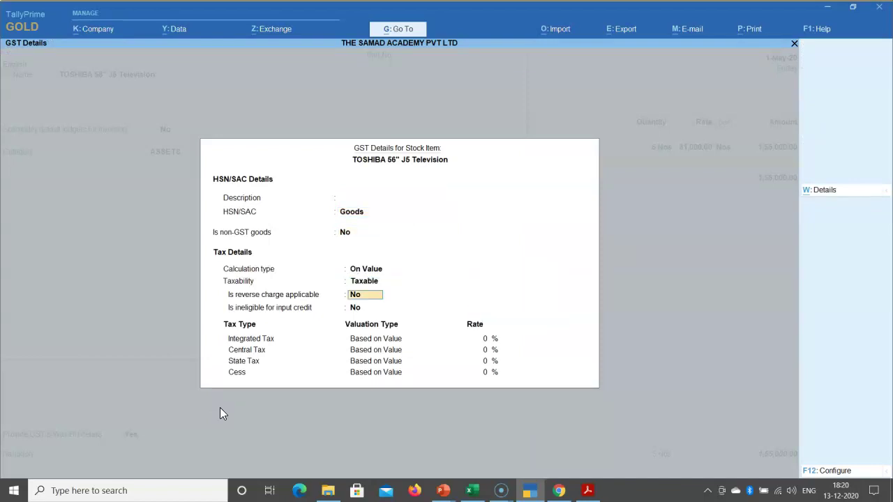
pyautogui.press('Return')
pyautogui.press('Return')
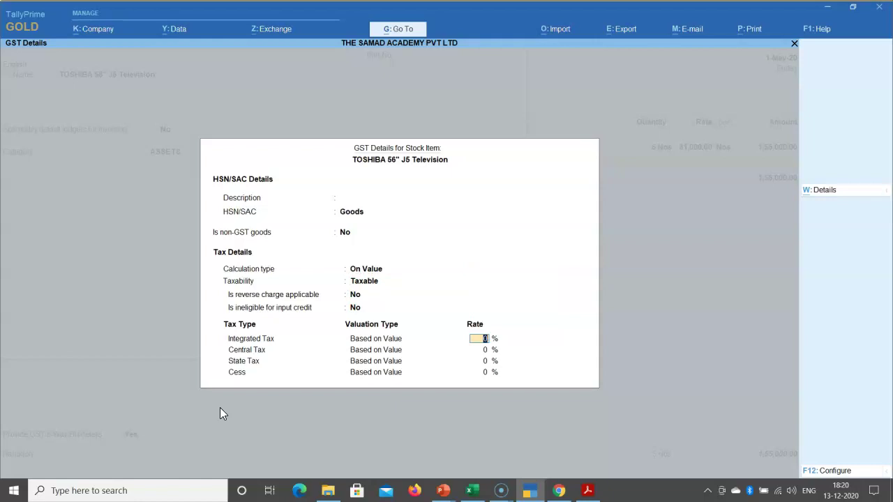
pyautogui.press('Return')
pyautogui.press('Return')
pyautogui.press('Return')
pyautogui.press('Return')
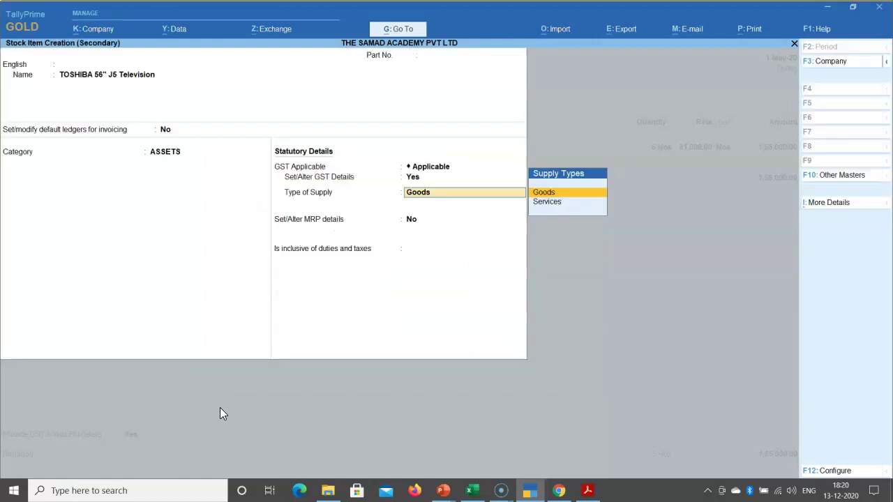
# Keep Goods as the type of supply, leave the remaining options unchanged, and save the television stock item.
pyautogui.press('Return')
pyautogui.press('Return')
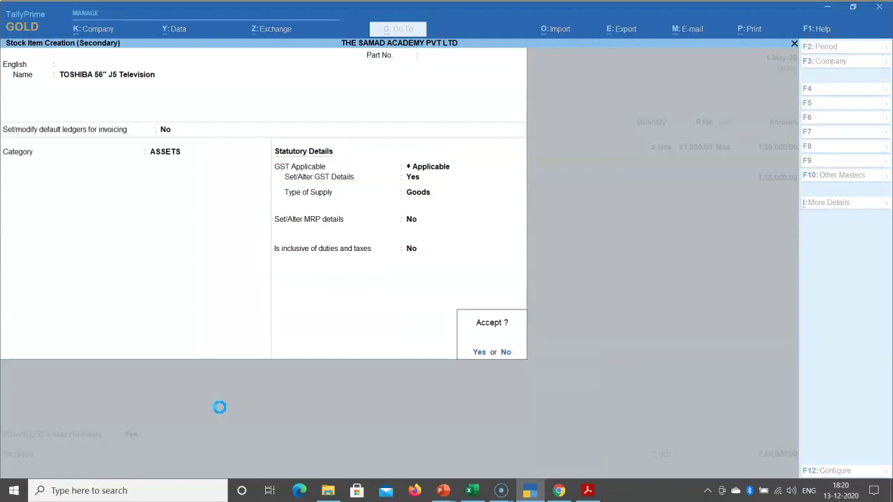
pyautogui.press('Return')
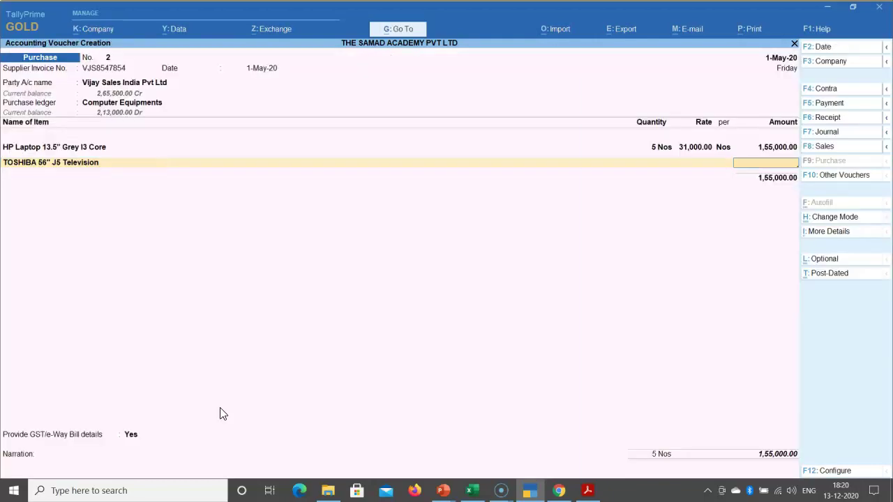
# Reopen the television item for alteration and set Provide Units of Measurement (UoM) for Stock Items to Yes in its configuration.
pyautogui.press('ctrl')
pyautogui.press('ctrl')
pyautogui.hotkey('ctrl', 'Return')
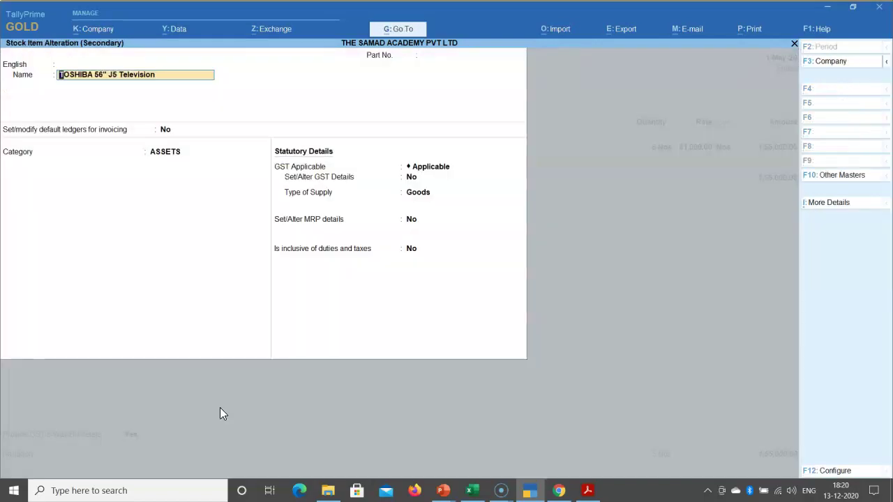
pyautogui.click(817, 473)
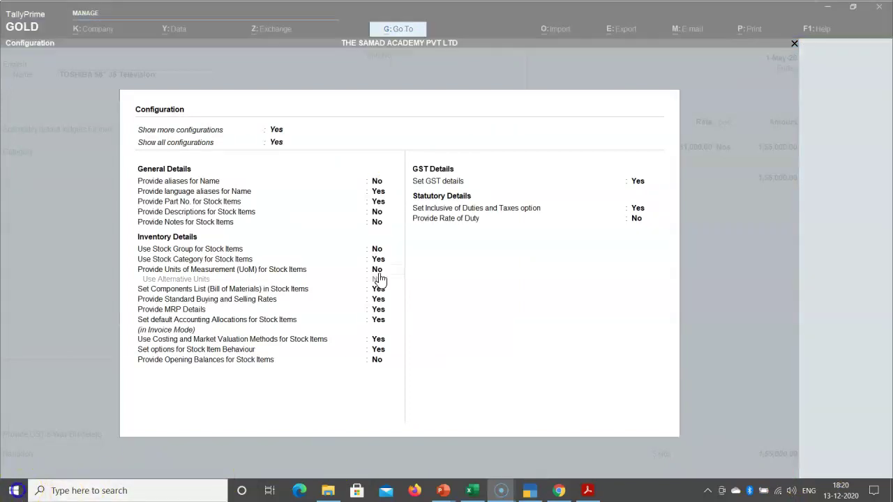
pyautogui.click(378, 274)
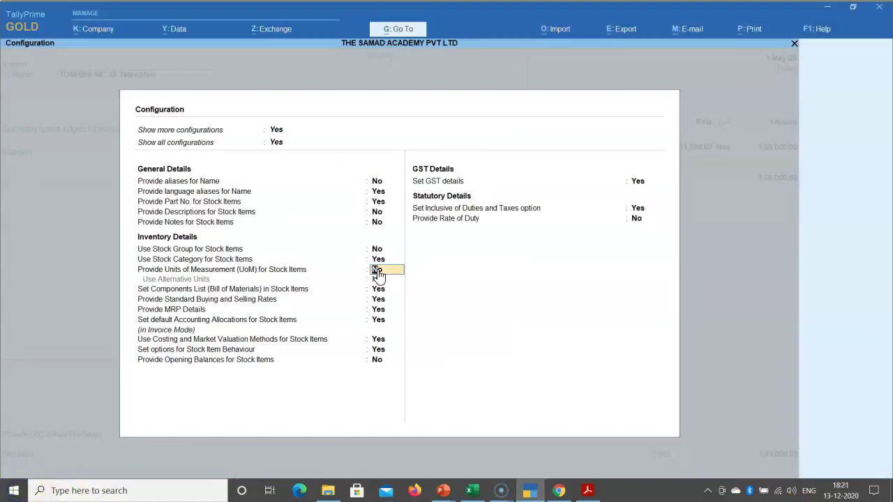
pyautogui.press('y')
pyautogui.press('Return')
pyautogui.hotkey('ctrl', 'a')
# Set the television item's units to Nos, keeping its name and ASSETS category.
pyautogui.press('Return')
pyautogui.press('Return')
pyautogui.press('Return')
pyautogui.press('Return')
pyautogui.press('Down')
pyautogui.press('Return')
# Set the television's costing method to At Zero Cost and its market valuation method to At Zero Price.
pyautogui.press('Return')
pyautogui.press('Return')
pyautogui.press('Return')
pyautogui.press('Return')
pyautogui.press('Return')
pyautogui.press('Return')
pyautogui.press('Return')
pyautogui.press('Return')
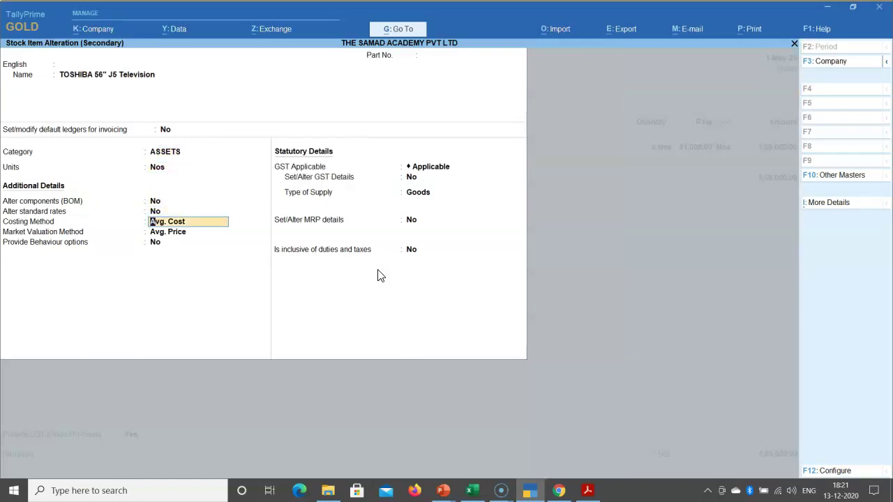
pyautogui.press('BackSpace')
pyautogui.press('Return')
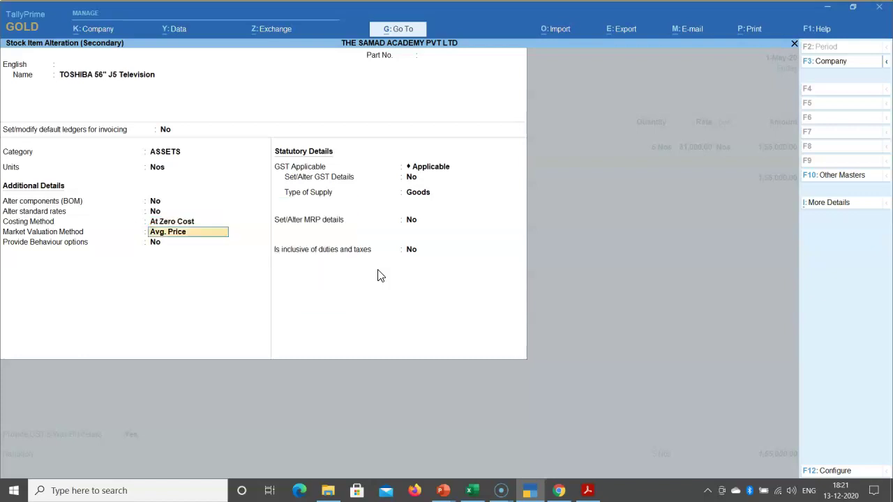
pyautogui.press('BackSpace')
pyautogui.press('Return')
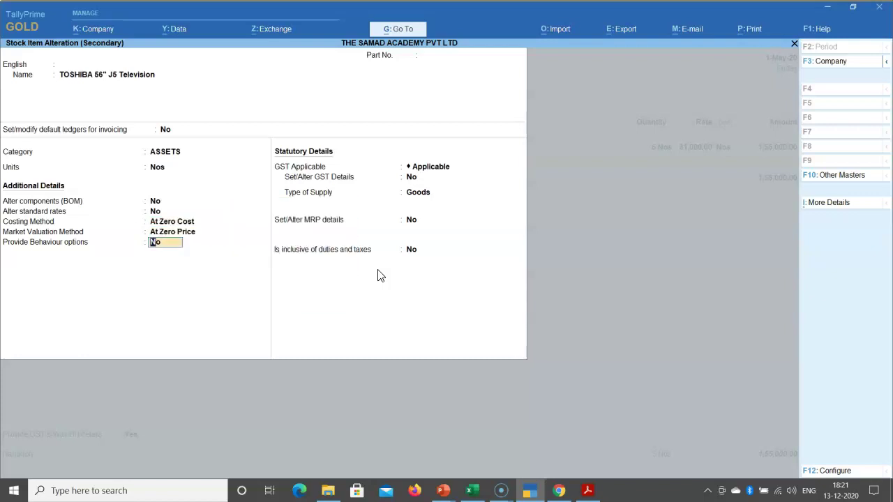
# Reopen the television's GST details, clear the HSN/SAC field and set the description to Goods.
pyautogui.press('Return')
pyautogui.press('Return')
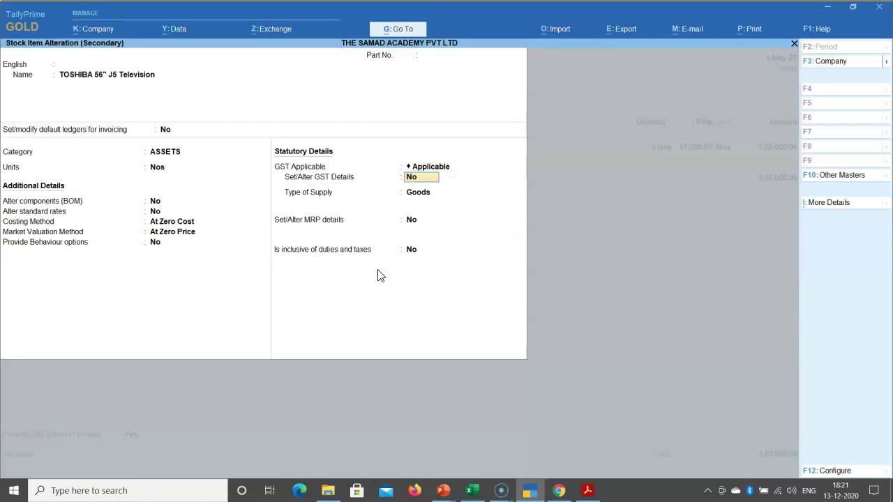
pyautogui.press('y')
pyautogui.press('Return')
pyautogui.press('BackSpace')
pyautogui.press('BackSpace')
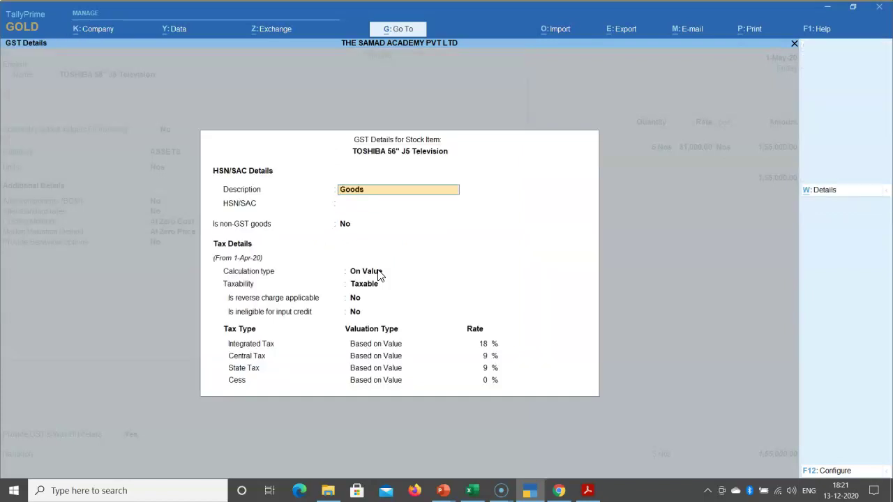
pyautogui.press('Return')
# Copy the television's HSN code 547854 from the invoice PDF into its HSN/SAC field.
pyautogui.hotkey('alt', 'Tab')
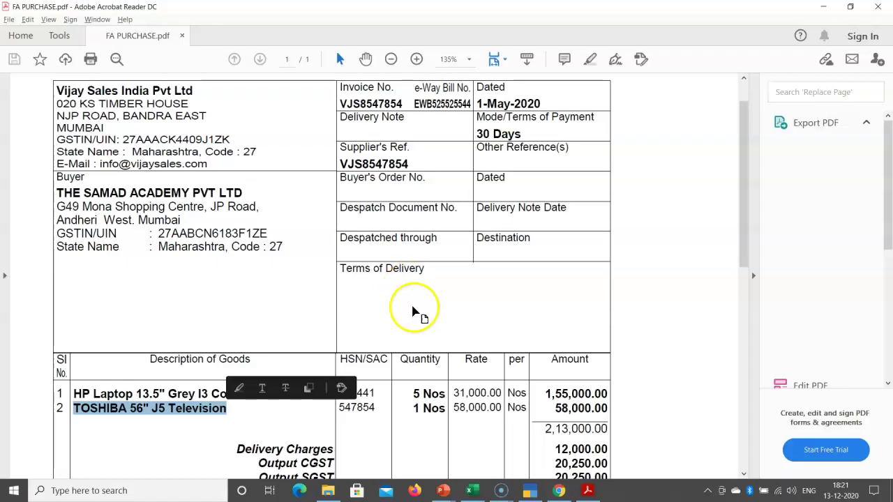
pyautogui.moveTo(339, 408); pyautogui.dragTo(370, 408)
pyautogui.hotkey('ctrl', 'c')
pyautogui.hotkey('alt', 'Tab')
pyautogui.hotkey('ctrl', 'alt', 'v')
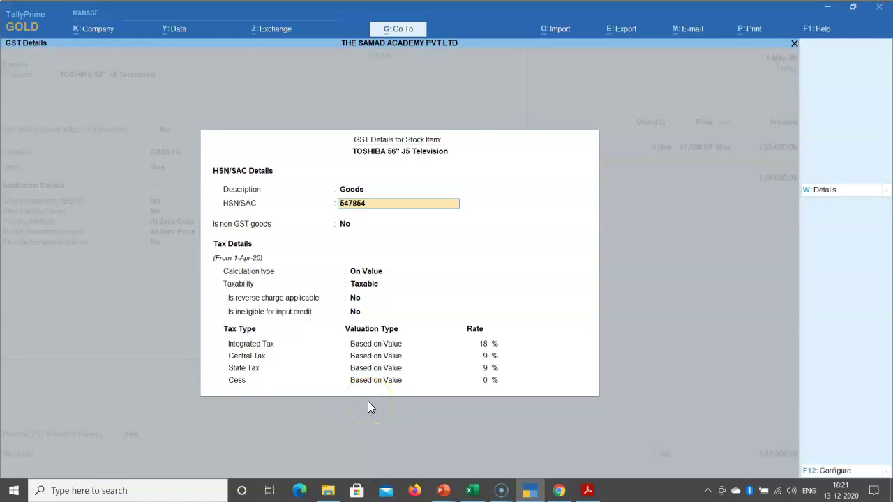
# Keep the television's remaining tax details and accept the revised GST applicability from 1-May-20.
pyautogui.press('Return')
pyautogui.press('Return')
pyautogui.press('Return')
pyautogui.press('Return')
pyautogui.press('Return')
pyautogui.press('Return')
pyautogui.press('Return')
pyautogui.press('Return')
pyautogui.press('Return')
pyautogui.press('Return')
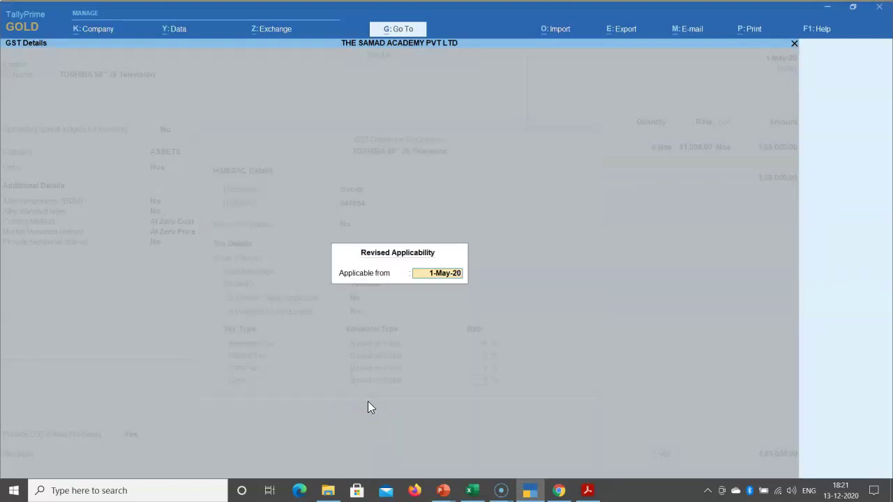
pyautogui.press('Return')
# Leave the television's supply type, MRP and duties options unchanged and save the altered stock item.
pyautogui.press('Return')
pyautogui.press('Return')
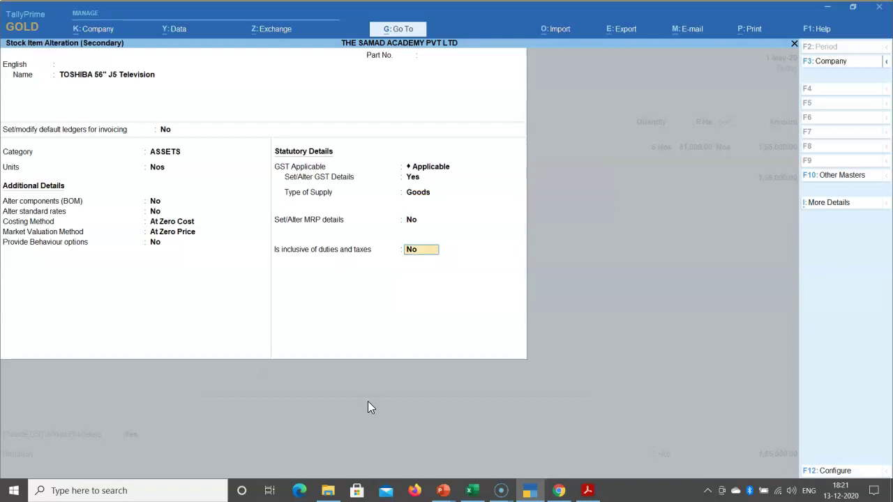
pyautogui.press('Return')
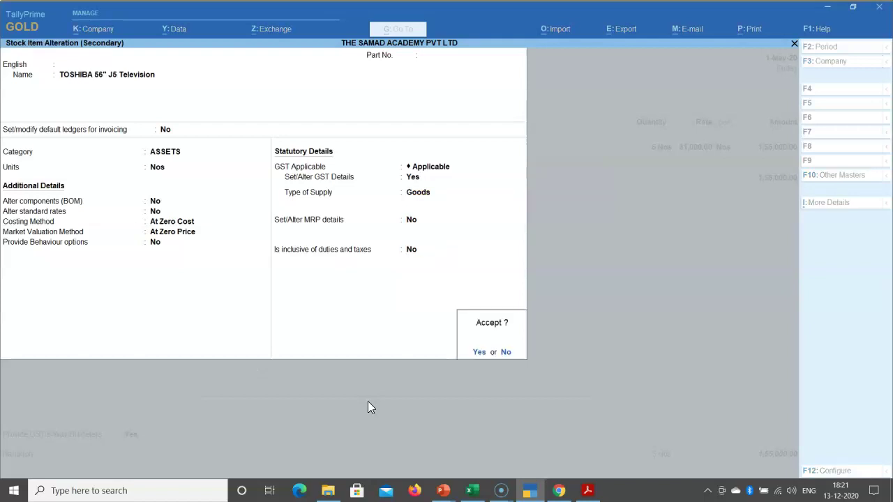
pyautogui.click(166, 153)
pyautogui.press('Return')
# Enter the television line as 1 Nos at a rate of 58,000 from the invoice PDF.
pyautogui.hotkey('alt', 'Tab')
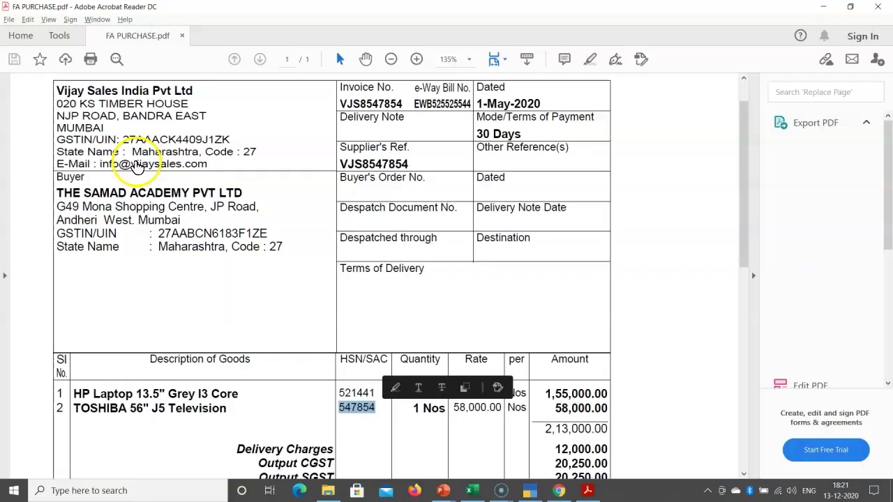
pyautogui.moveTo(415, 409); pyautogui.dragTo(501, 410)
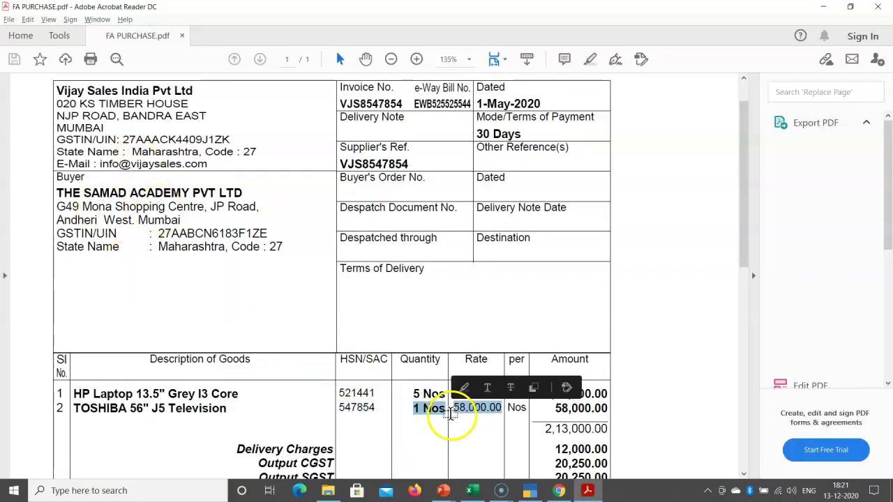
pyautogui.hotkey('alt', 'Tab')
pyautogui.write('1')
pyautogui.press('Return')
pyautogui.write('58,000')
pyautogui.press('Return')
# Return to the HP laptop line, open its stock item for alteration and set its category to ASSETS.
pyautogui.press('Up')
pyautogui.press('Up')
pyautogui.press('Up')
pyautogui.press('Up')
pyautogui.press('Up')
pyautogui.press('Up')
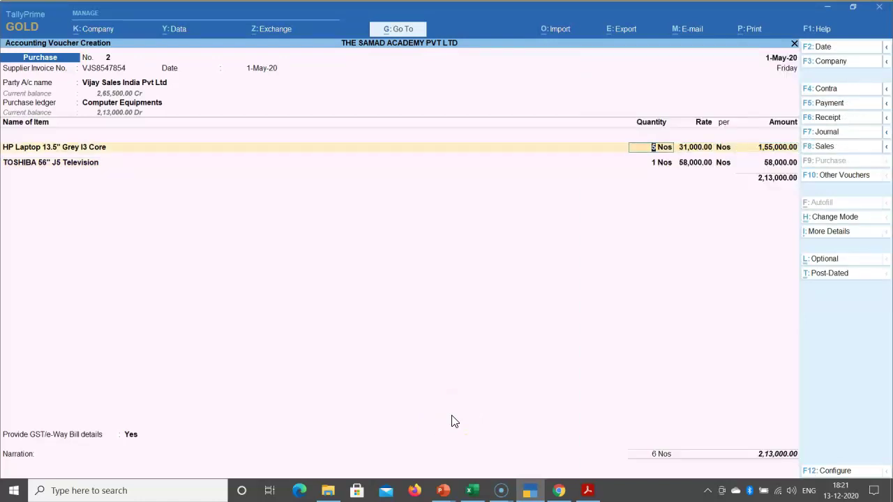
pyautogui.press('Up')
pyautogui.hotkey('ctrl', 'Return')
pyautogui.press('Up')
pyautogui.press('Return')
pyautogui.press('Return')
pyautogui.press('Return')
pyautogui.press('Down')
pyautogui.press('Return')
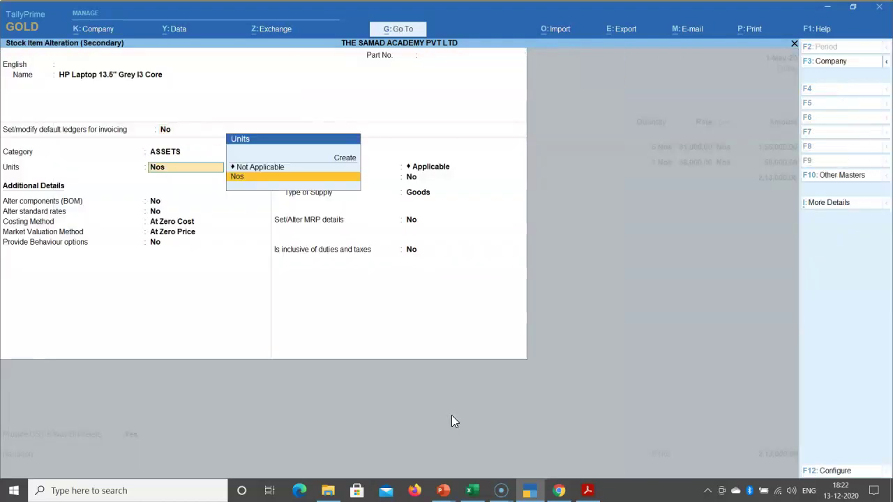
# Leave the HP laptop's units, zero-cost valuation, GST, MRP and duties options unchanged and save the altered stock item.
pyautogui.press('Return')
pyautogui.press('Return')
pyautogui.press('Return')
pyautogui.press('Return')
pyautogui.press('Return')
pyautogui.press('Return')
pyautogui.press('Return')
pyautogui.press('Return')
pyautogui.press('Return')
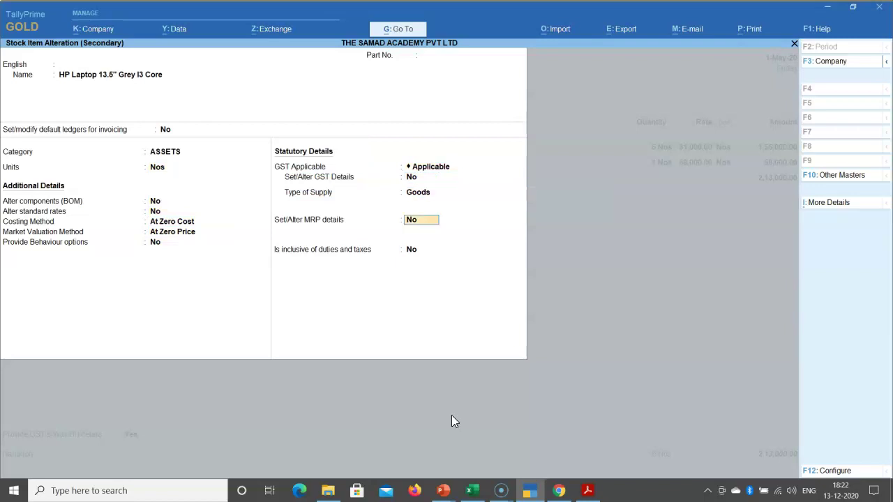
pyautogui.press('Return')
pyautogui.press('Return')
pyautogui.press('Return')
pyautogui.press('Return')
pyautogui.press('Return')
pyautogui.press('Return')
pyautogui.press('Return')
pyautogui.press('Return')
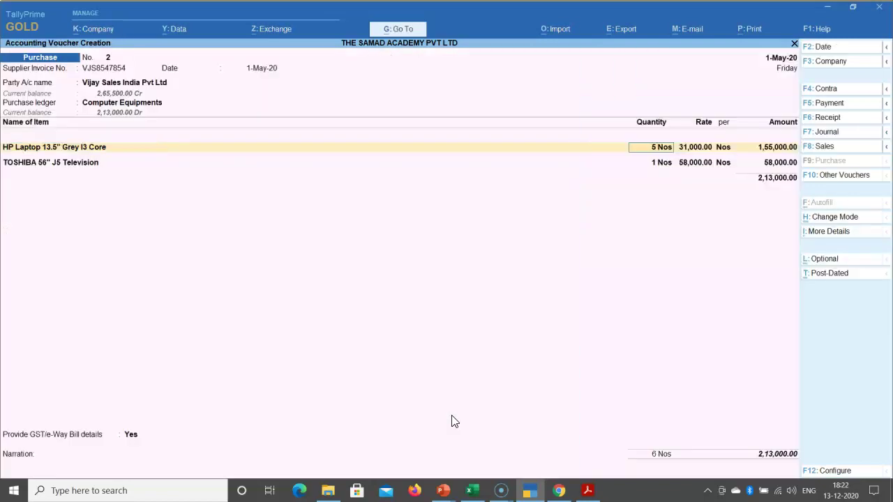
# Keep the laptop line at 5 Nos and 31,000 and the television line at 1 Nos and 58,000.
pyautogui.press('Return')
pyautogui.write('1')
pyautogui.press('Return')
pyautogui.press('Return')
pyautogui.press('Return')
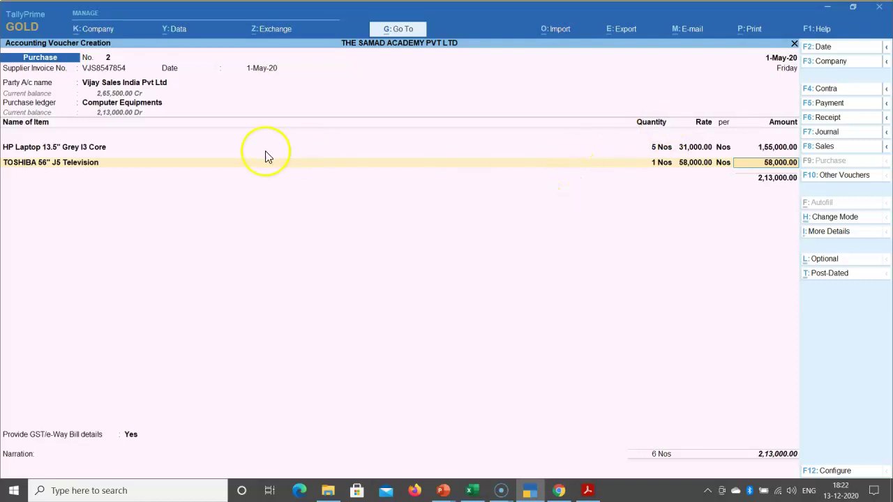
# Return to the HP laptop line and open its stock item for alteration at the category.
pyautogui.click(55, 149)
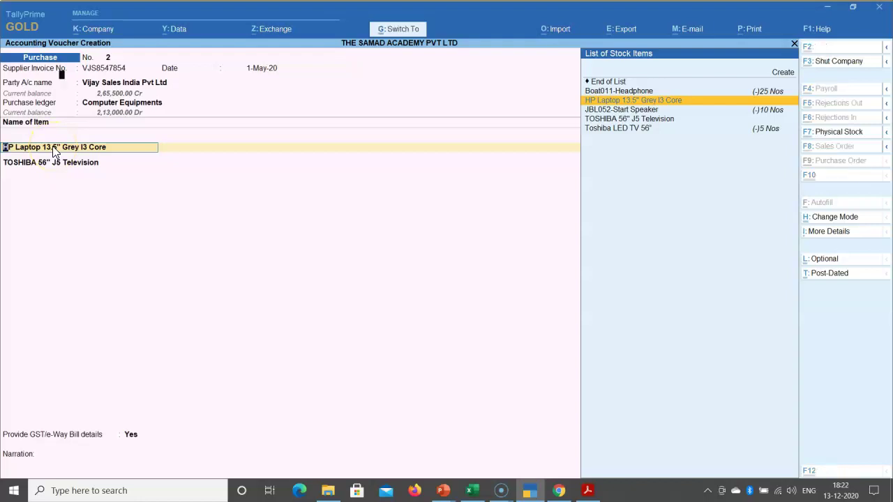
pyautogui.hotkey('ctrl', 'Return')
pyautogui.press('Return')
pyautogui.press('Return')
pyautogui.press('Return')
pyautogui.press('Return')
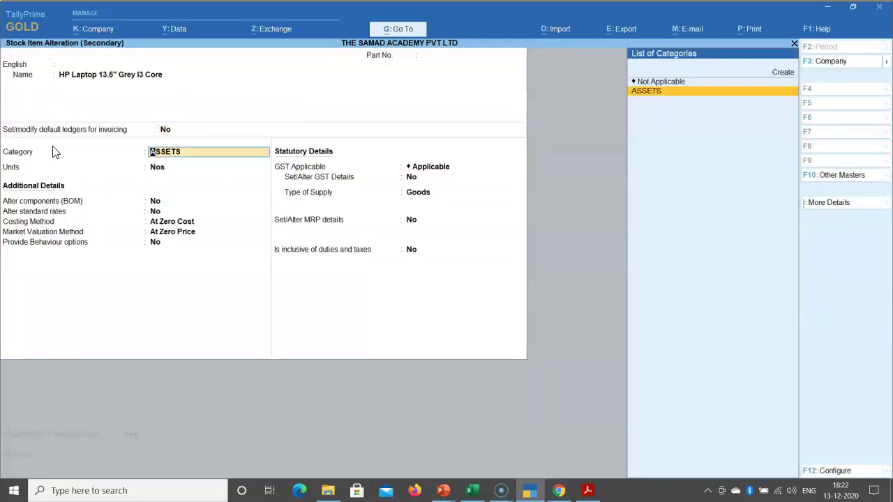
# Create a stock category named Computer under ASSETS and assign it to the HP laptop.
pyautogui.hotkey('alt', 'c')
pyautogui.write('Computer')
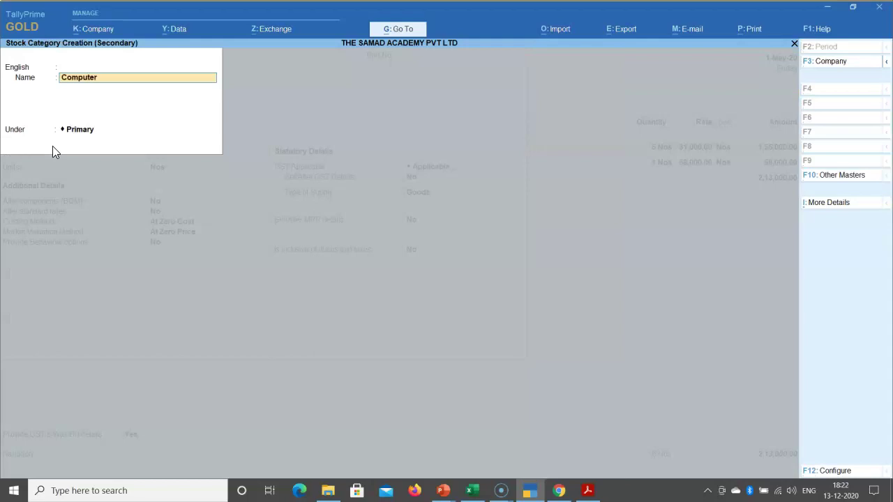
pyautogui.press('Return')
pyautogui.press('Return')
pyautogui.press('Down')
pyautogui.press('Return')
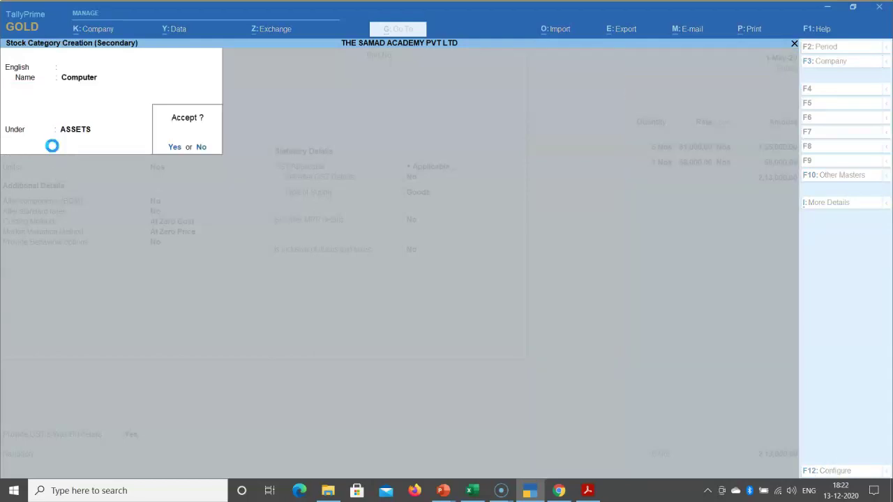
pyautogui.press('Return')
# Leave the laptop's remaining details unchanged and save its altered stock item.
pyautogui.press('Return')
pyautogui.press('Return')
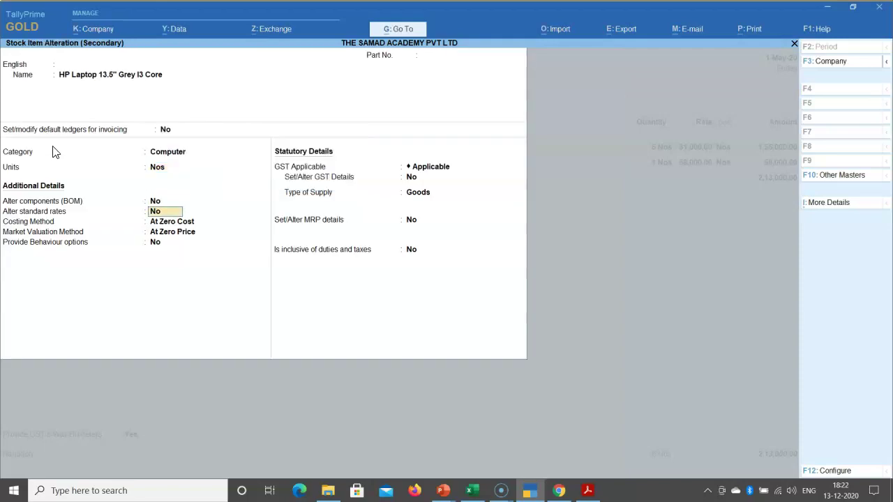
pyautogui.hotkey('ctrl', 'a')
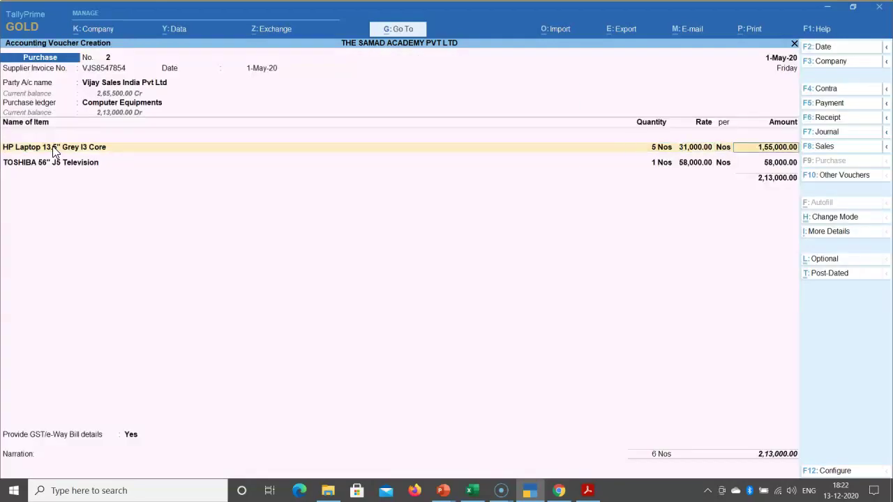
# Open the TOSHIBA television's stock item for alteration from its invoice line and go to its category.
pyautogui.press('Return')
pyautogui.hotkey('ctrl', 'Return')
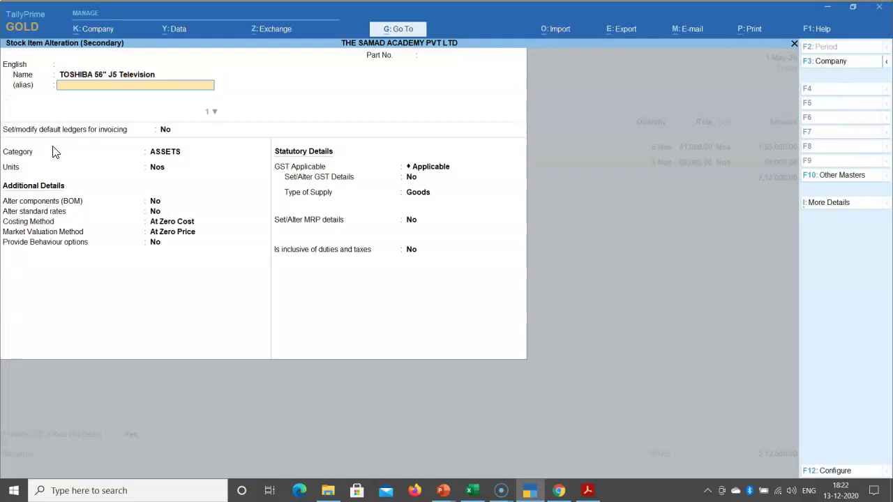
pyautogui.press('Return')
pyautogui.press('Return')
pyautogui.press('Return')
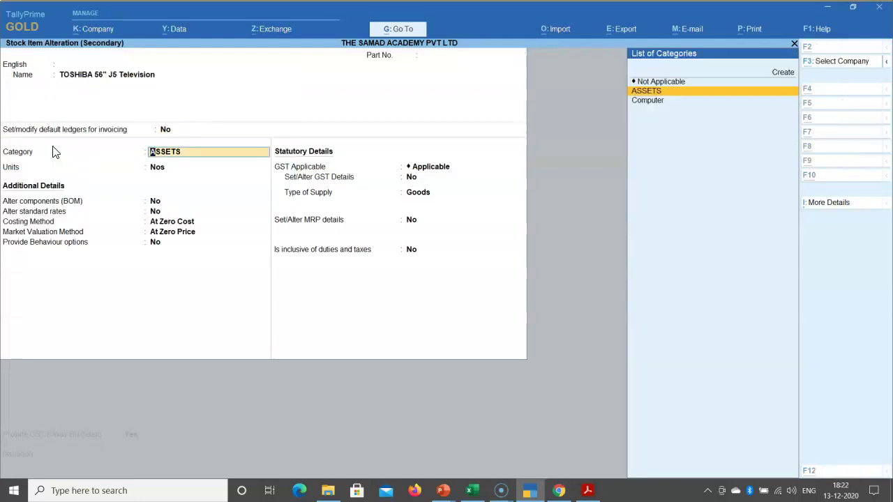
# Create a stock category named TV Sets under ASSETS and assign it to the TOSHIBA television.
pyautogui.hotkey('alt', 'c')
pyautogui.write('TV Sets')
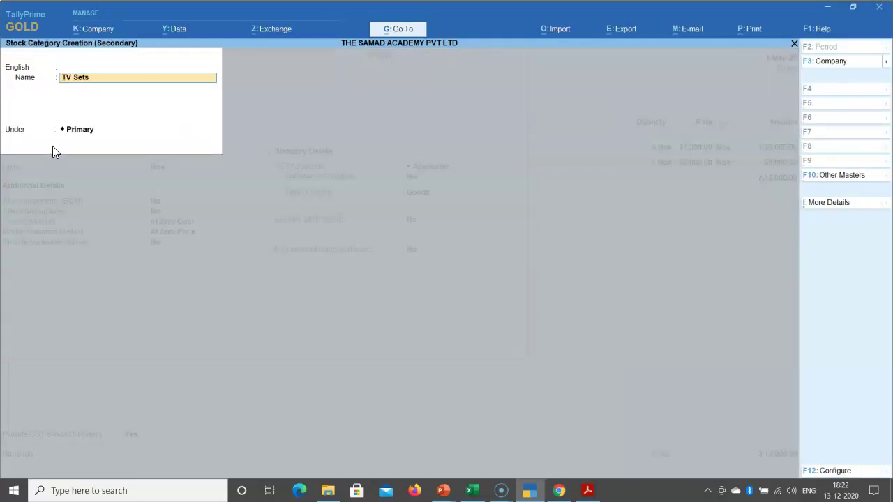
pyautogui.press('Return')
pyautogui.press('Return')
pyautogui.press('Down')
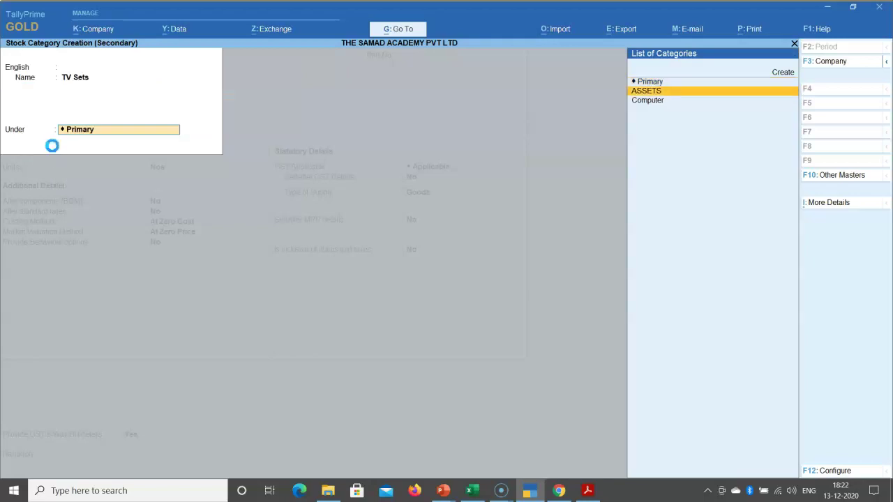
pyautogui.press('Return')
pyautogui.press('Return')
# Keep the television's units, costing and statutory options as they are and save the altered stock item.
pyautogui.press('Return')
pyautogui.press('Return')
pyautogui.press('Return')
pyautogui.press('Return')
pyautogui.press('Return')
pyautogui.press('Return')
pyautogui.press('Return')
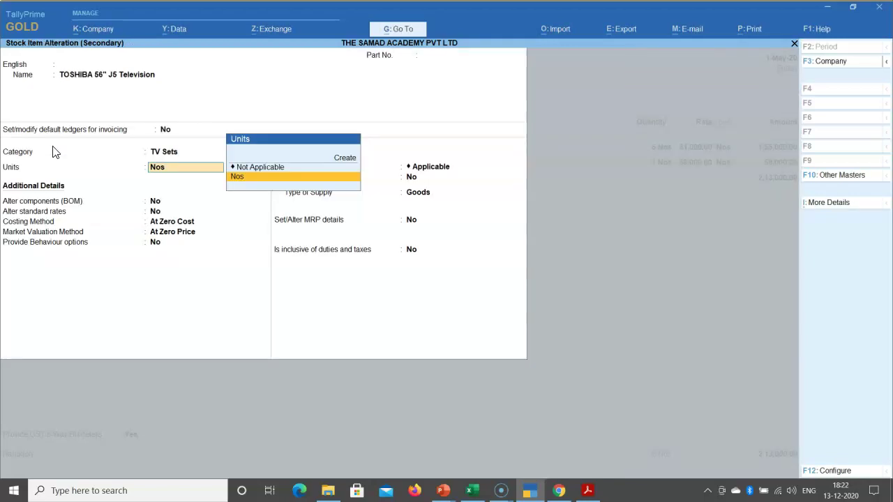
pyautogui.press('Return')
pyautogui.press('Return')
pyautogui.press('Return')
pyautogui.press('Return')
pyautogui.press('Return')
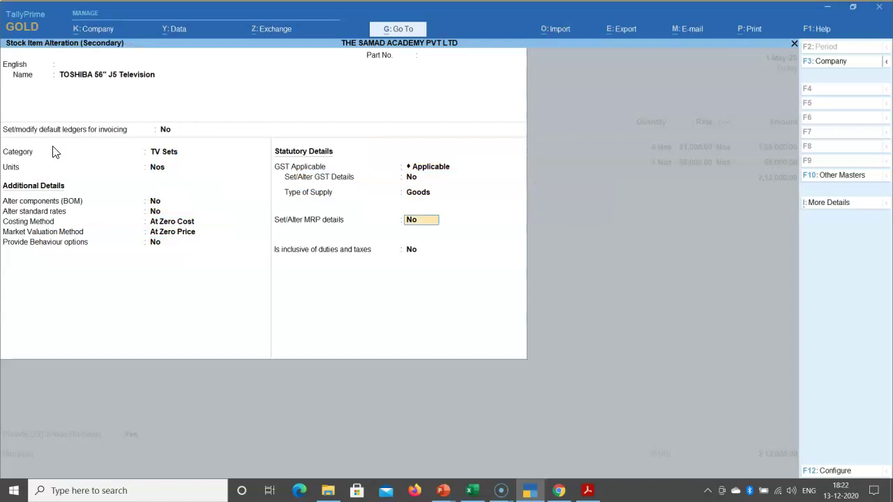
pyautogui.press('Return')
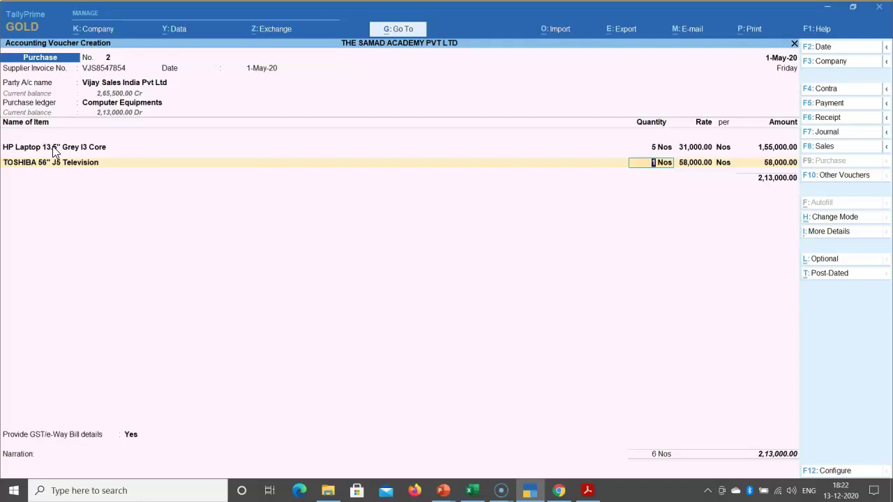
# Keep the television line at 1 Nos and 58,000 and end the list of items.
pyautogui.press('Return')
pyautogui.press('Return')
pyautogui.press('Return')
pyautogui.press('Return')
pyautogui.press('Return')
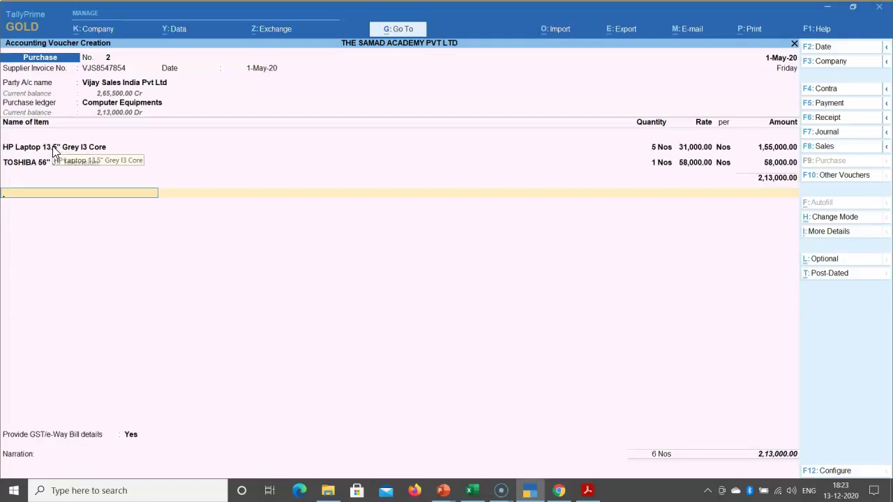
# Add Transport Expenses of 12,000 to the purchase voucher below the items.
pyautogui.press('Down')
pyautogui.press('Down')
pyautogui.press('Return')
pyautogui.write('12000')
pyautogui.press('Return')
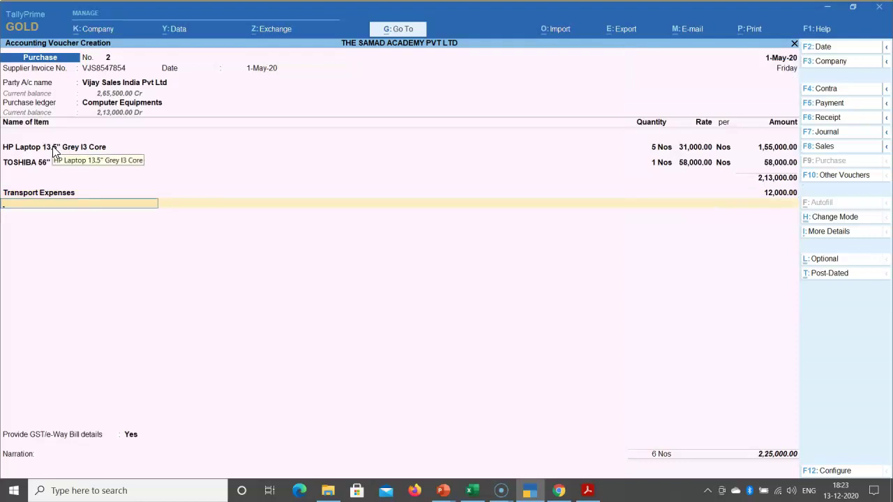
# Add the Input CGST and Input SGST ledgers with their calculated amounts below the transport expenses.
pyautogui.write('Out')
pyautogui.press('Return')
pyautogui.press('BackSpace')
pyautogui.write('Inpu')
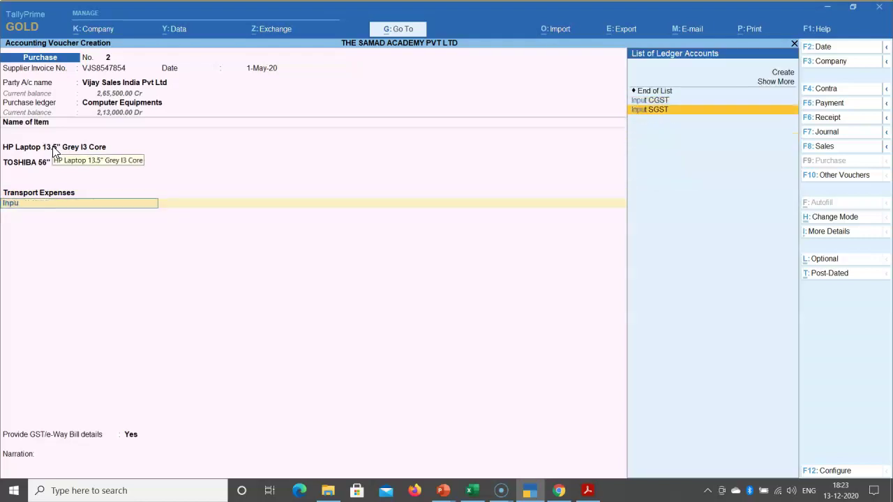
pyautogui.press('Return')
pyautogui.write('Inpu')
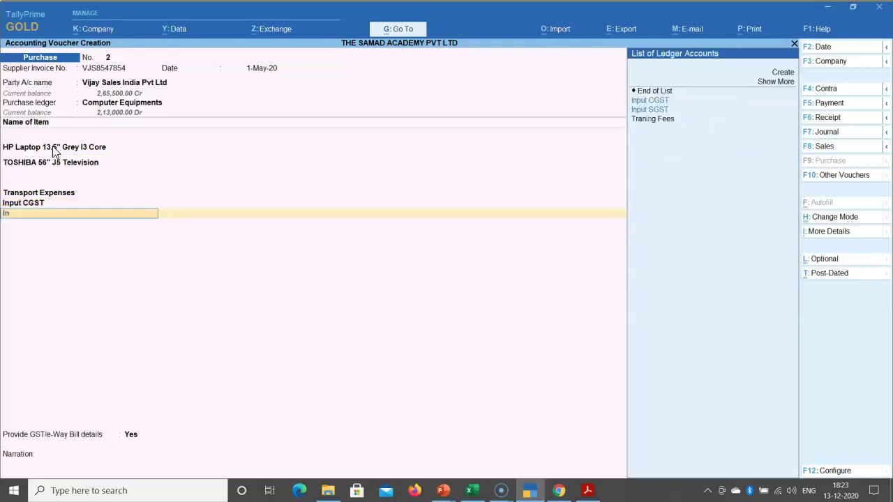
pyautogui.press('Down')
pyautogui.press('Return')
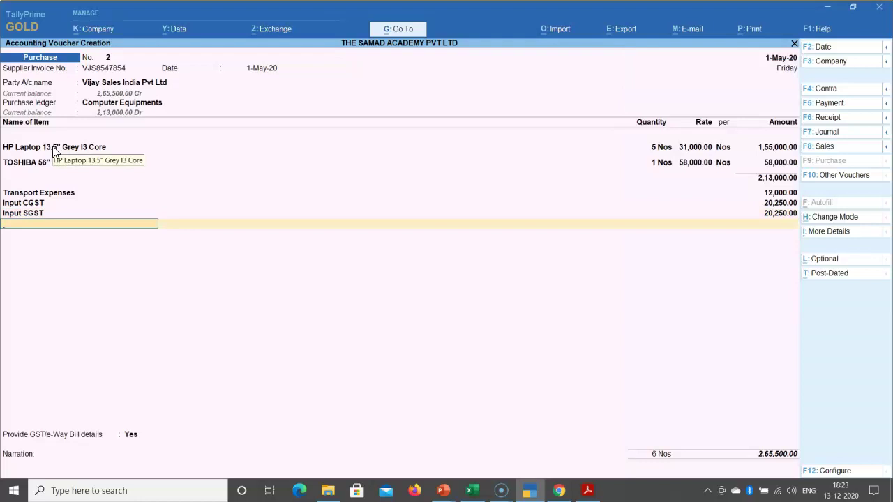
# Compare the voucher's CGST, SGST and total with the tax summary in FA PURCHASE.pdf, then return to TallyPrime.
pyautogui.click(587, 491)
pyautogui.scroll(-3, 189, 369)
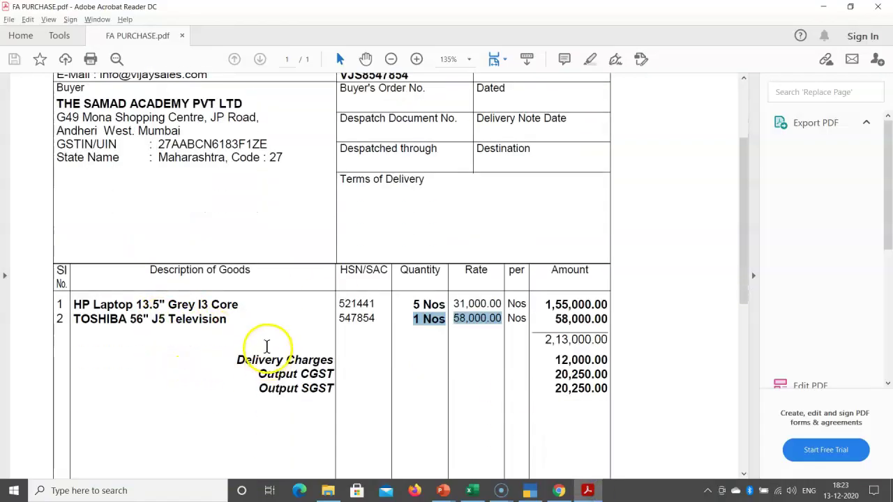
pyautogui.scroll(-5, 289, 349)
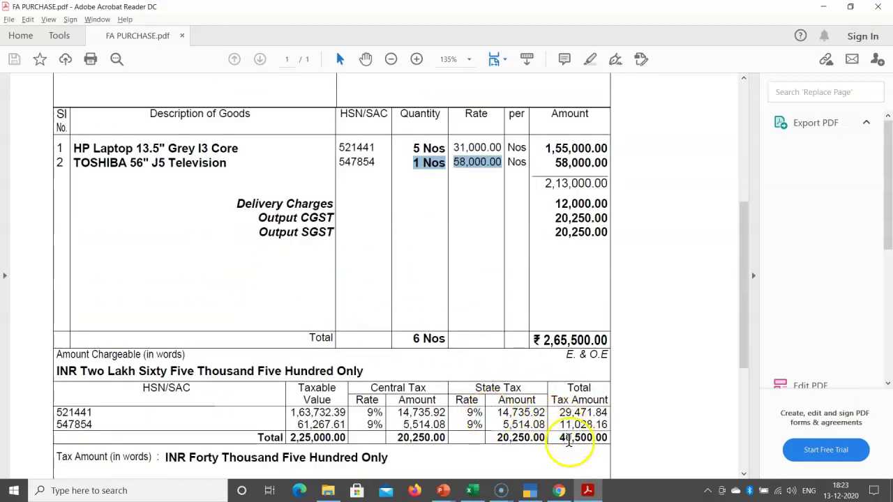
pyautogui.moveTo(399, 411); pyautogui.dragTo(457, 441)
pyautogui.hotkey('alt', 'Tab')
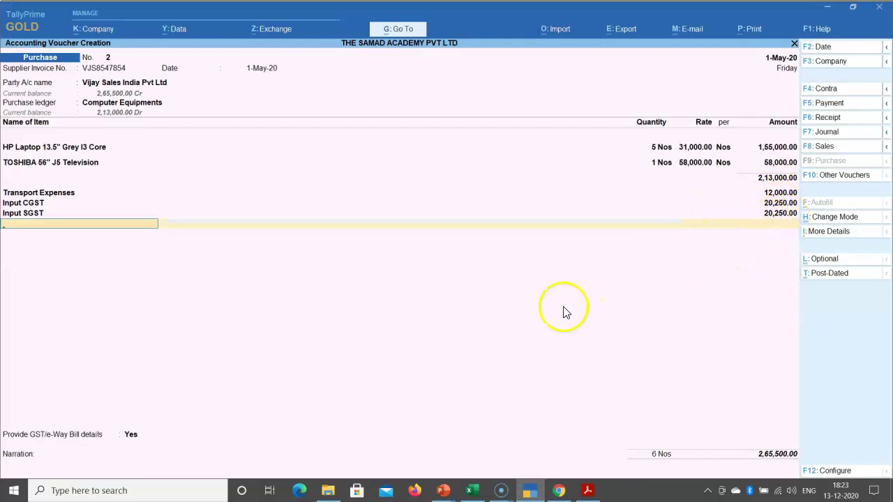
pyautogui.hotkey('alt', 'Tab')
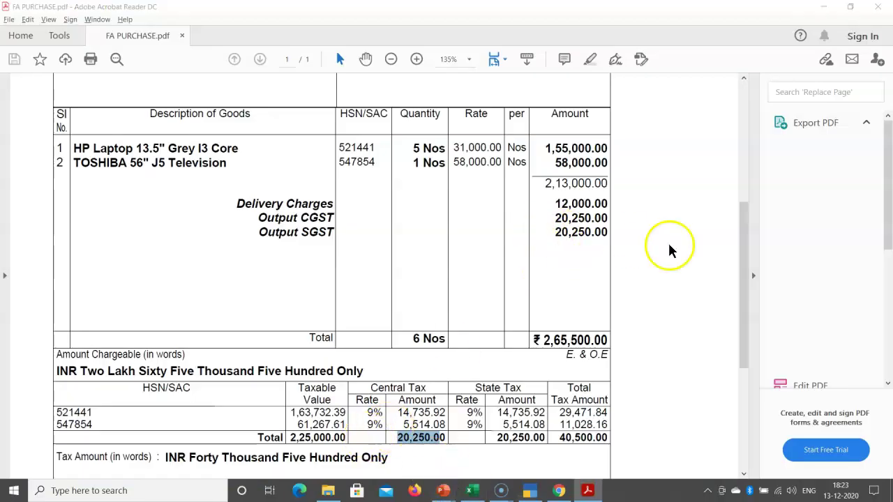
pyautogui.hotkey('alt', 'Tab')
# End the ledger list and set the GST/e-Way Bill details option to No.
pyautogui.press('Return')
pyautogui.press('Up')
pyautogui.press('Return')
pyautogui.press('Return')
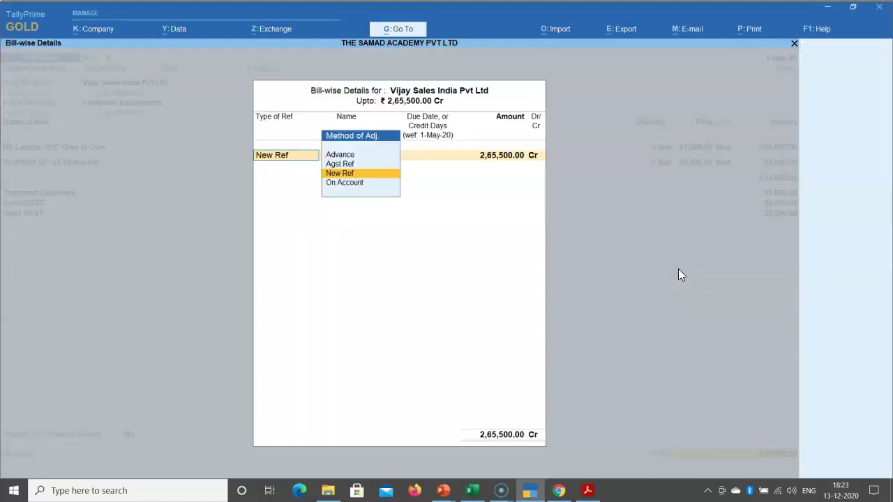
# Accept the New Ref bill allocation of 2,65,500 for Vijay Sales and save the purchase voucher without a narration.
pyautogui.press('Return')
pyautogui.press('Return')
pyautogui.press('Return')
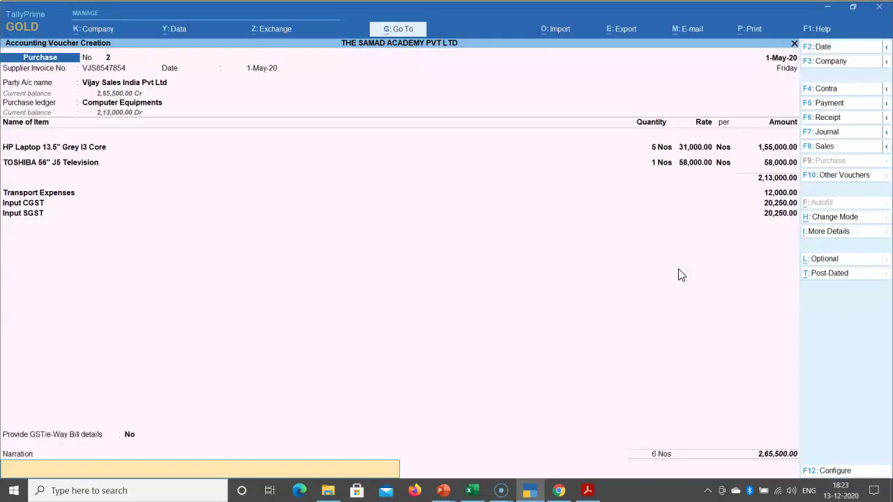
pyautogui.press('Return')
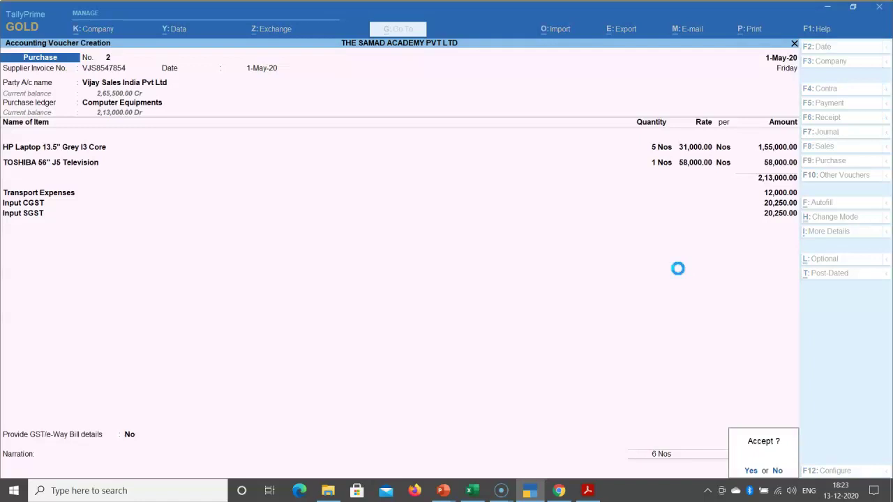
pyautogui.press('Return')
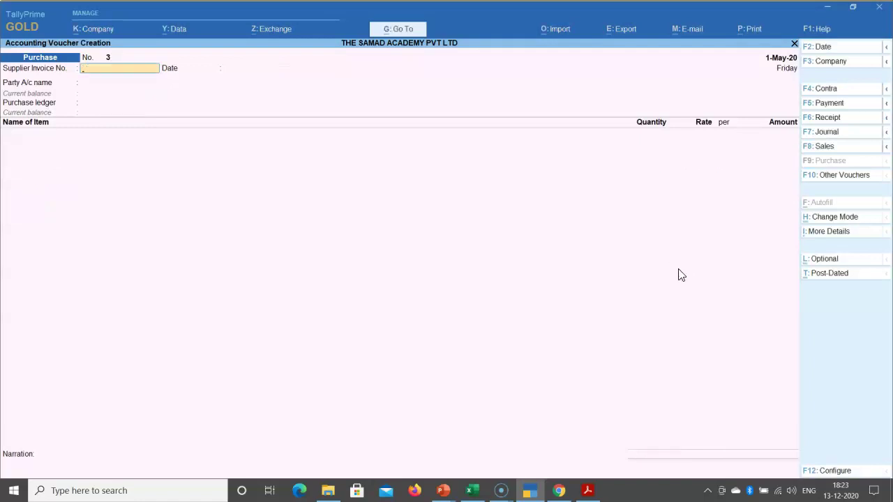
# Leave voucher creation, open the Balance Sheet and go to Fixed Assets.
pyautogui.press('Escape')
pyautogui.press('Down')
pyautogui.press('Down')
pyautogui.press('Down')
pyautogui.press('Down')
pyautogui.press('Up')
pyautogui.press('Return')
pyautogui.press('Right')
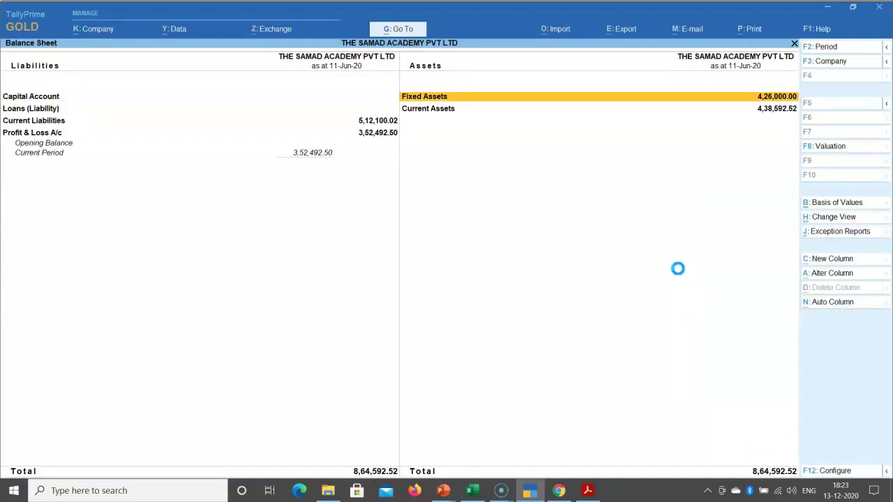
# Drill down from Fixed Assets through Computer Equipments and its May entries to purchase voucher 1.
pyautogui.press('Return')
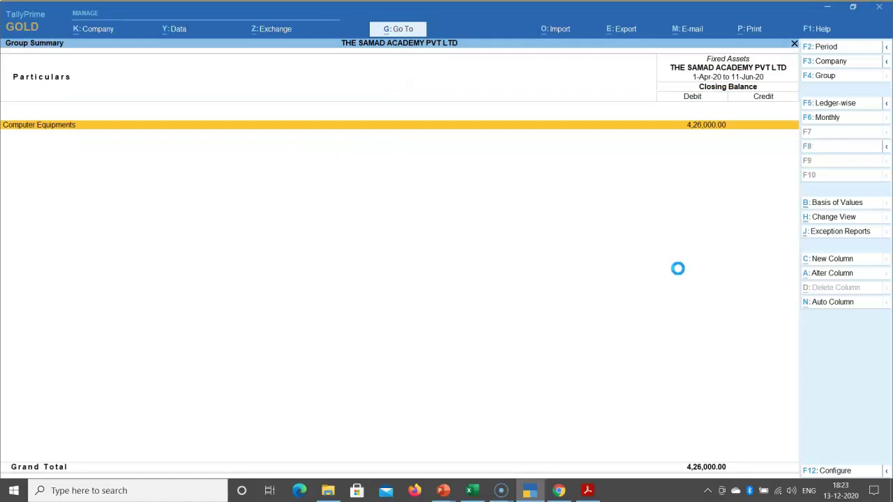
pyautogui.press('Up')
pyautogui.press('Return')
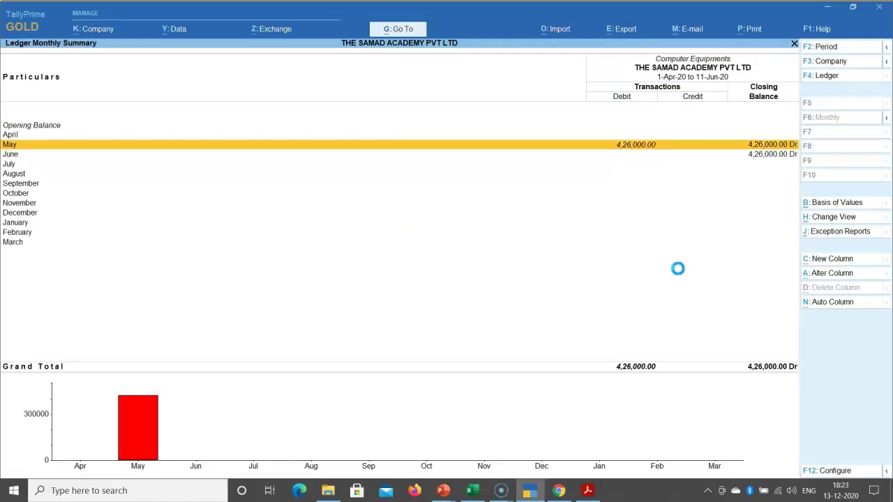
pyautogui.press('Up')
pyautogui.press('Down')
pyautogui.press('Up')
pyautogui.press('Return')
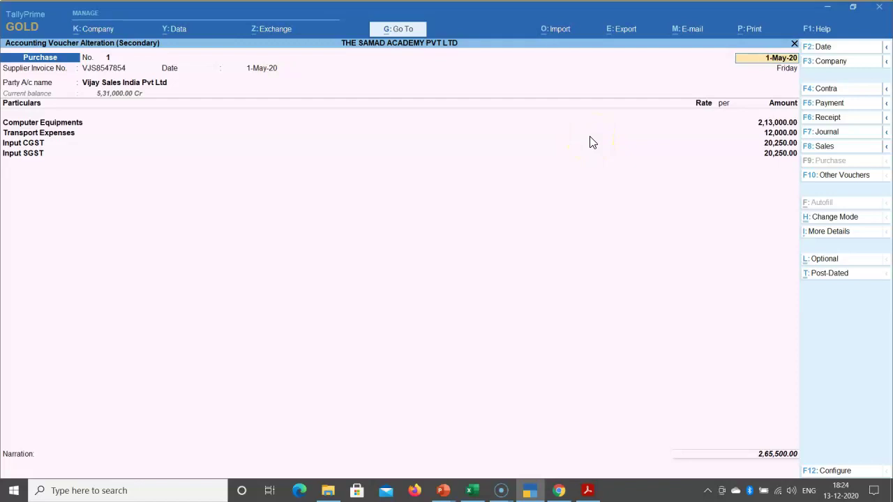
# Close purchase voucher 1, view the items in purchase voucher 2 and return to the Computer Equipments ledger vouchers.
pyautogui.press('BackSpace')
pyautogui.press('Escape')
pyautogui.press('Down')
pyautogui.press('Return')
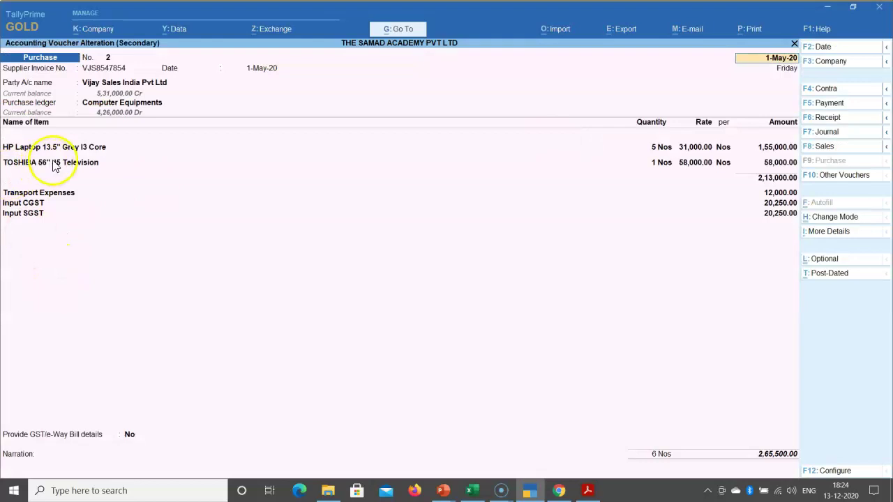
pyautogui.press('Escape')
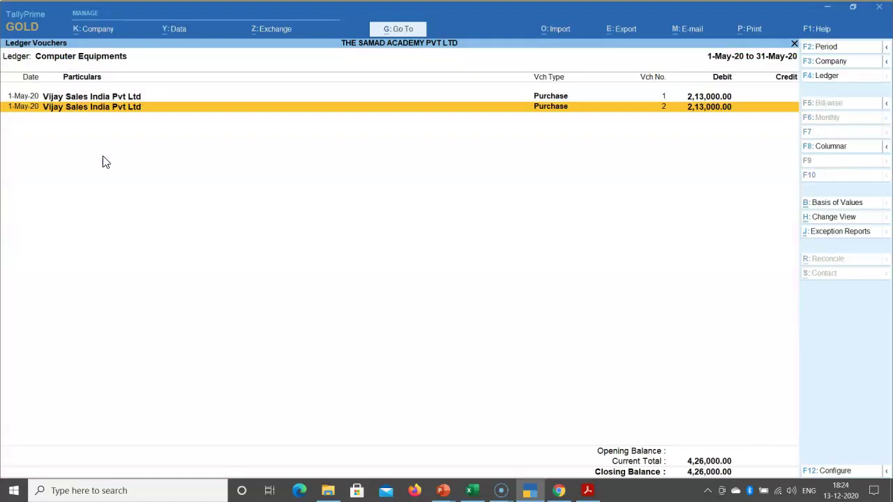
# Go back from the Computer Equipments ledger to the Balance Sheet and drill down through Current Assets to the Stock Summary.
pyautogui.press('Escape')
pyautogui.press('Escape')
pyautogui.press('Escape')
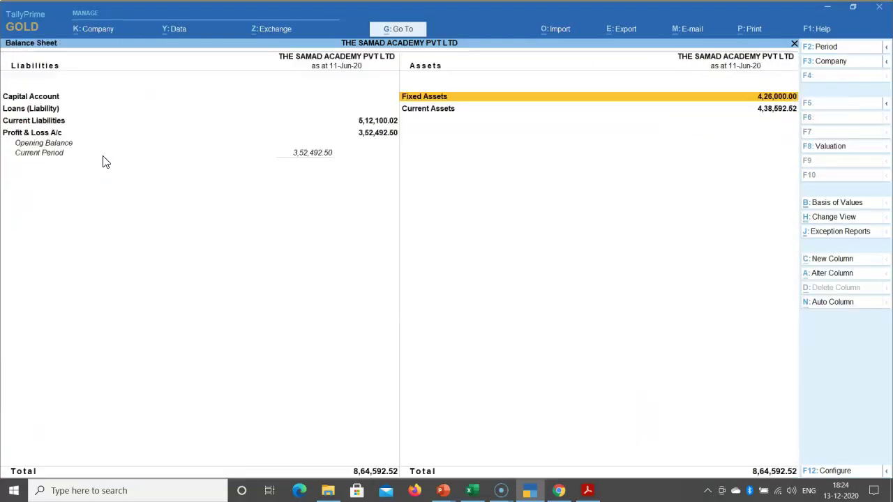
pyautogui.press('Down')
pyautogui.press('Up')
pyautogui.press('Down')
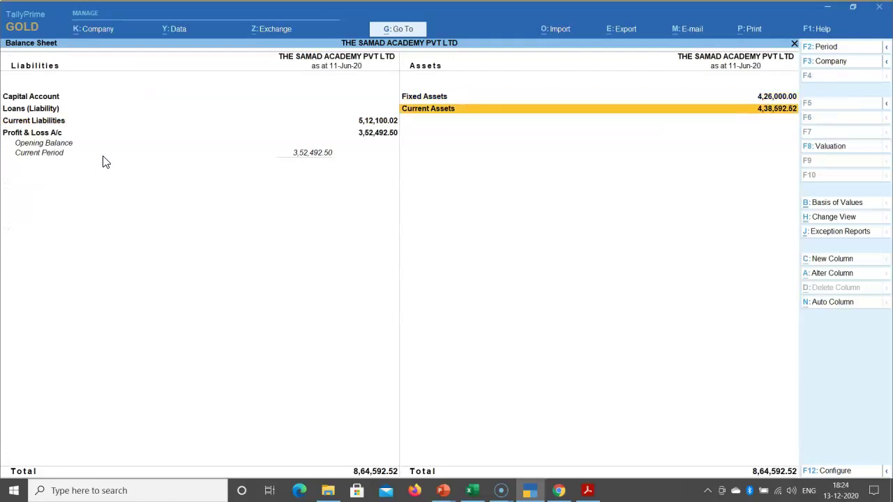
pyautogui.press('Return')
pyautogui.press('Down')
pyautogui.press('Up')
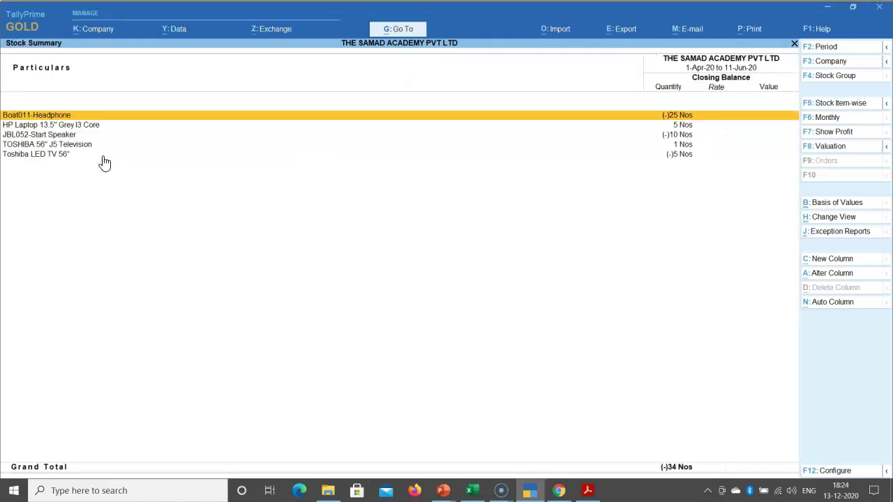
# Examine the HP Laptop 13.5" Grey I3 Core and TOSHIBA 56" J5 Television rows and the Stock Summary's item-wise and detailed display options.
pyautogui.click(26, 127)
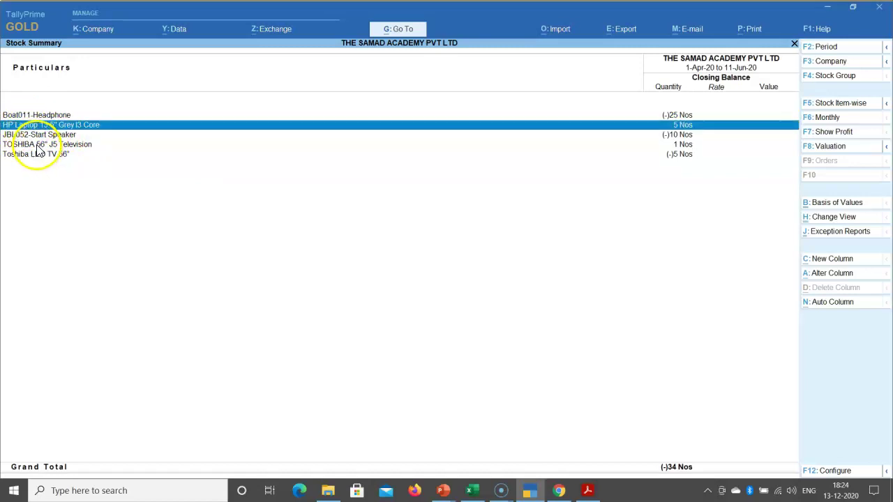
pyautogui.click(37, 146)
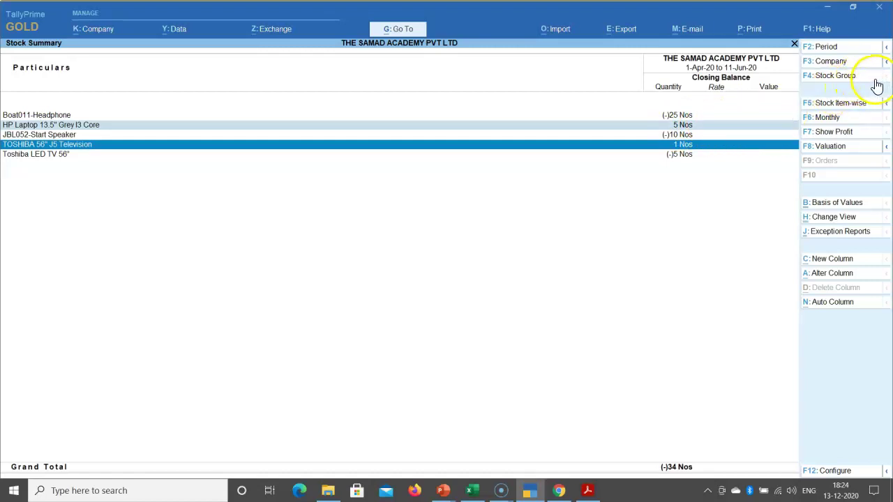
pyautogui.click(885, 105)
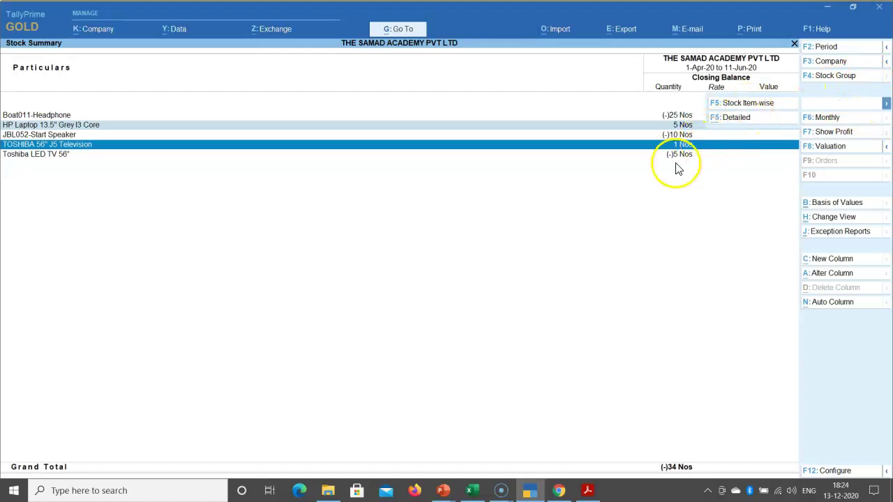
pyautogui.click(634, 206)
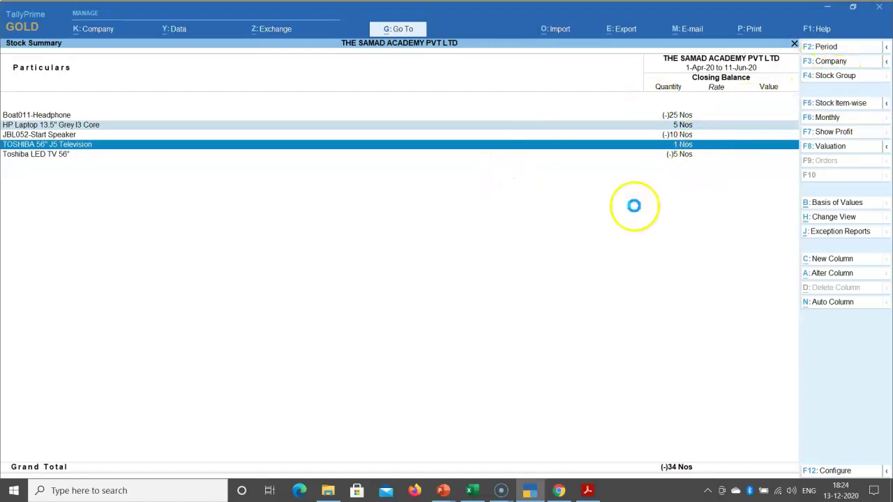
pyautogui.press('Escape')
pyautogui.press('Escape')
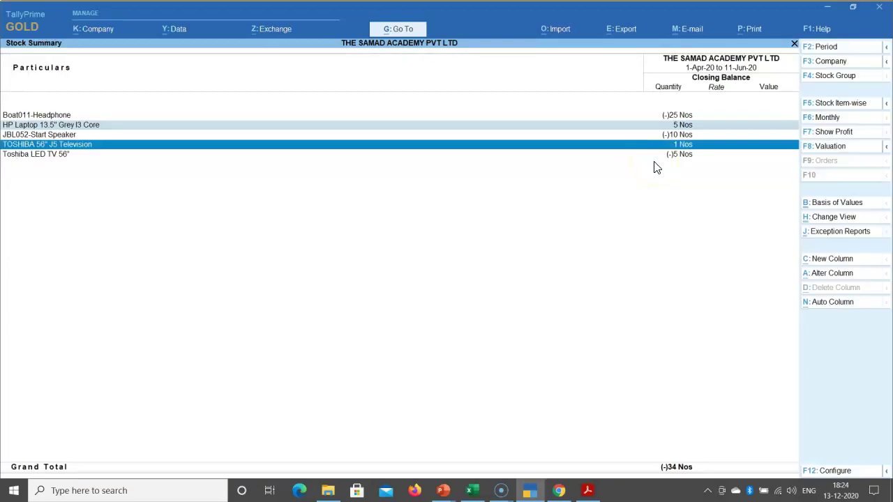
# Leave the Stock Summary for the Gateway of Tally and open Inventory Books among the additional reports.
pyautogui.press('Escape')
pyautogui.press('Escape')
pyautogui.press('Escape')
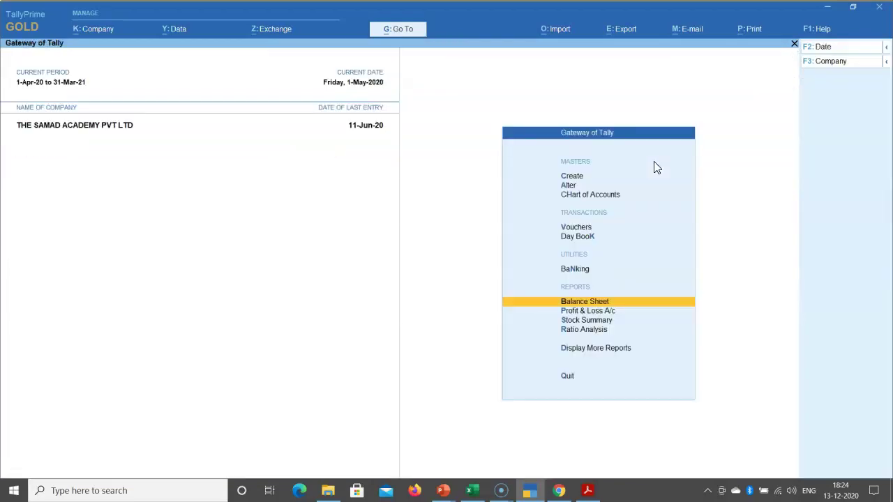
pyautogui.press('d')
pyautogui.press('Down')
pyautogui.press('Down')
pyautogui.press('Down')
pyautogui.press('Down')
pyautogui.press('Down')
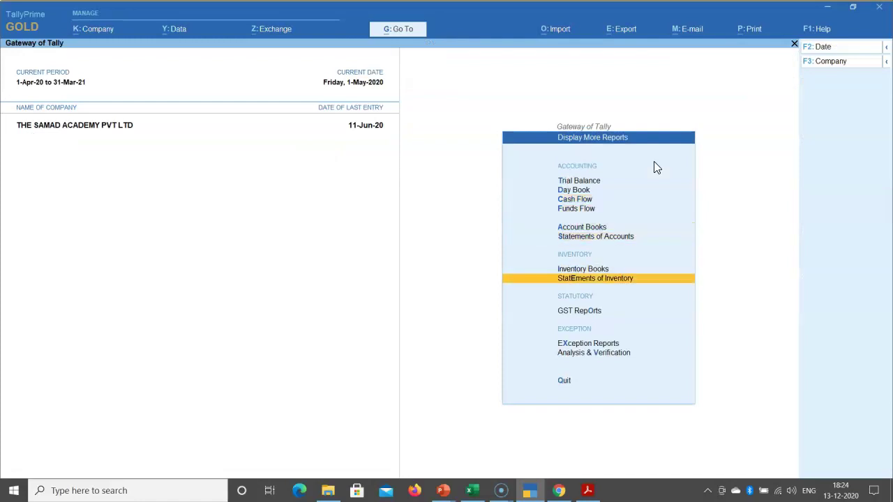
pyautogui.press('Up')
pyautogui.press('Return')
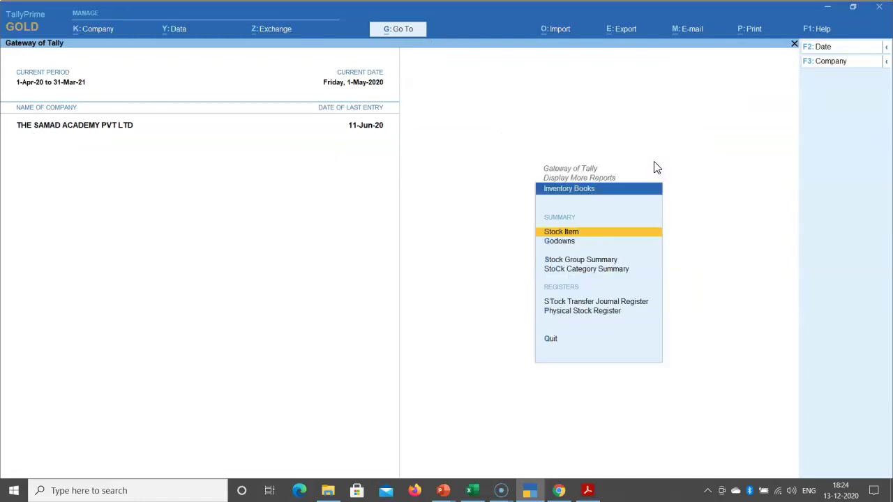
# Open the Stock Category Summary for the ASSETS category.
pyautogui.press('Down')
pyautogui.press('Down')
pyautogui.press('Down')
pyautogui.press('Return')
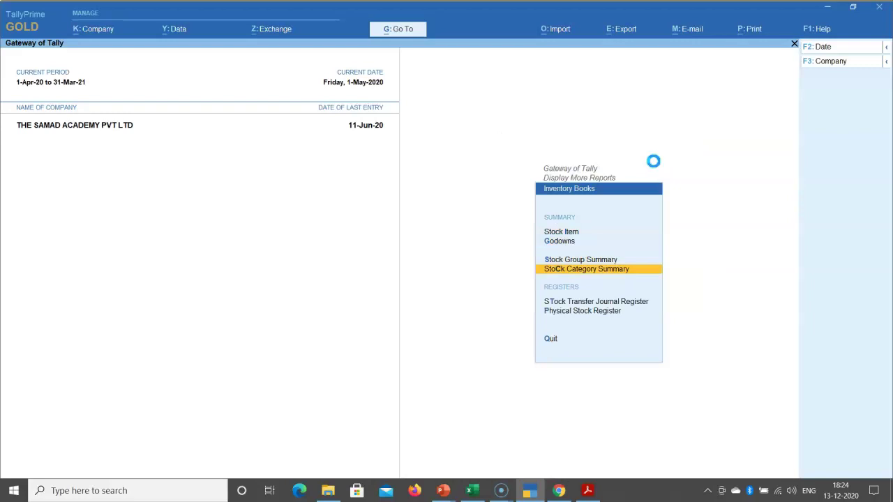
pyautogui.press('Down')
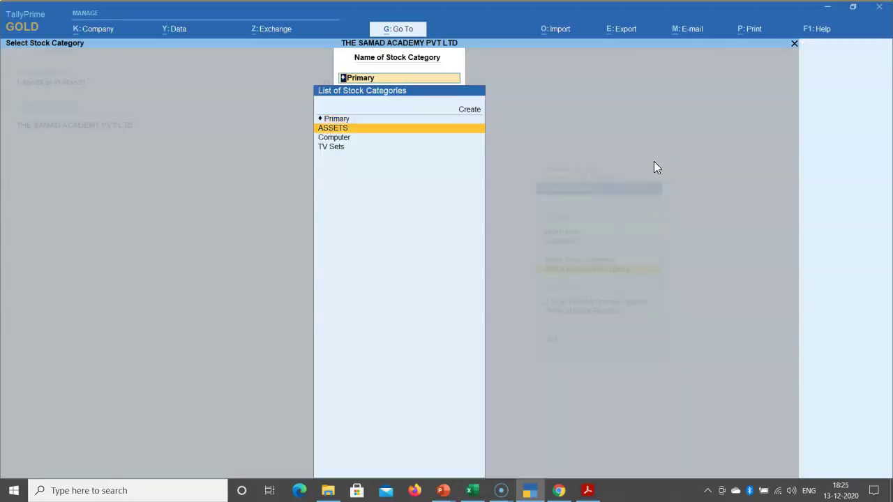
pyautogui.press('Return')
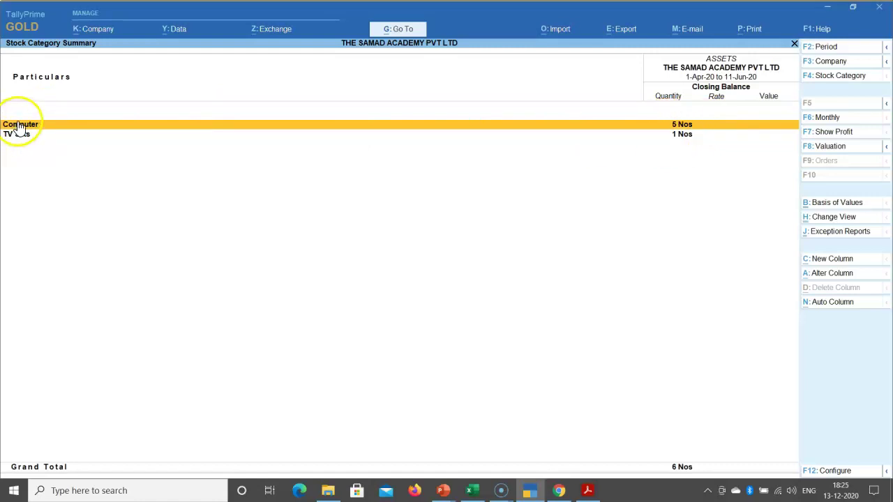
# Show the ASSETS category summary in detailed form and check the laptop and television items under Computer and TV Sets.
pyautogui.click(886, 103)
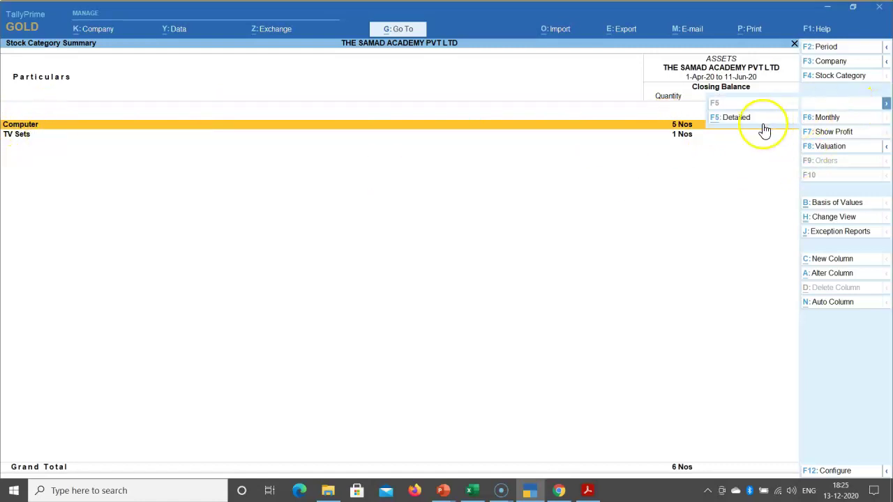
pyautogui.click(732, 120)
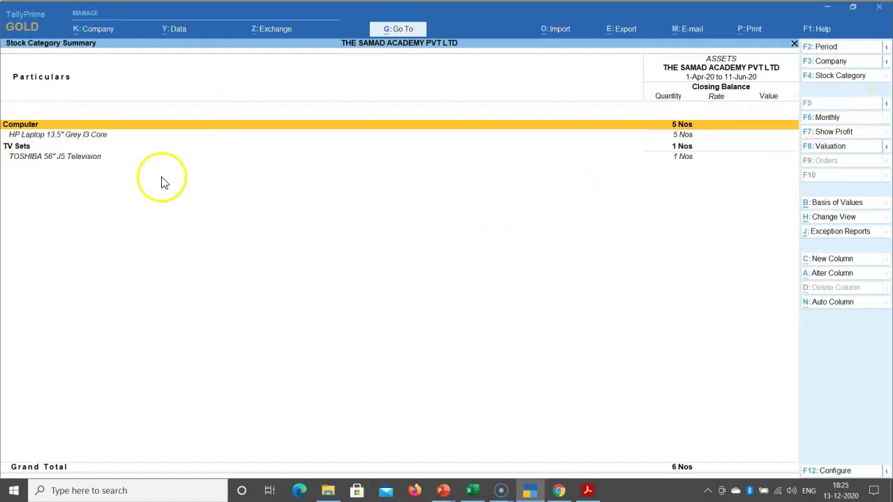
pyautogui.click(31, 137)
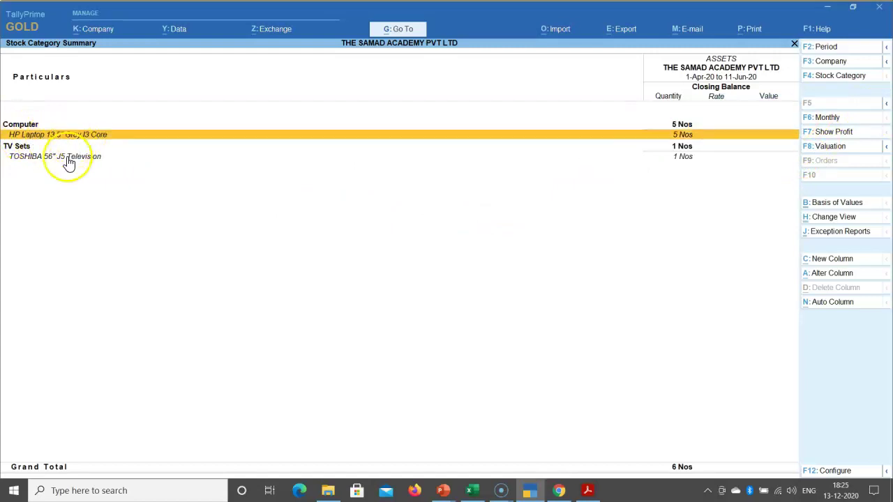
pyautogui.click(22, 159)
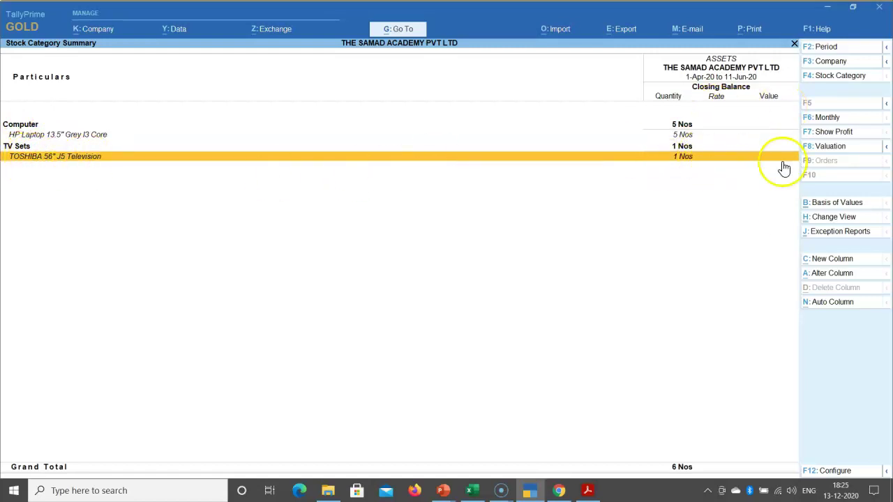
# View the May entry in the monthly summary of TOSHIBA 56" J5 Television and return to the Stock Category Summary.
pyautogui.click(674, 207)
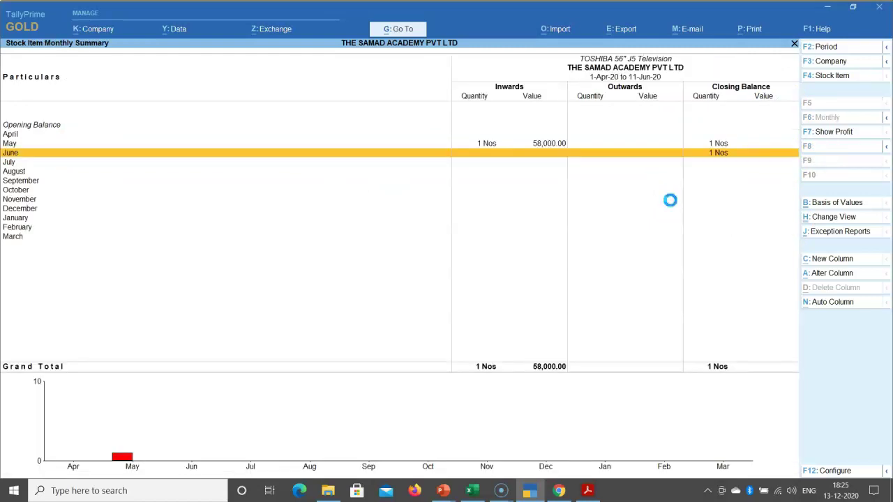
pyautogui.press('Escape')
pyautogui.press('Up')
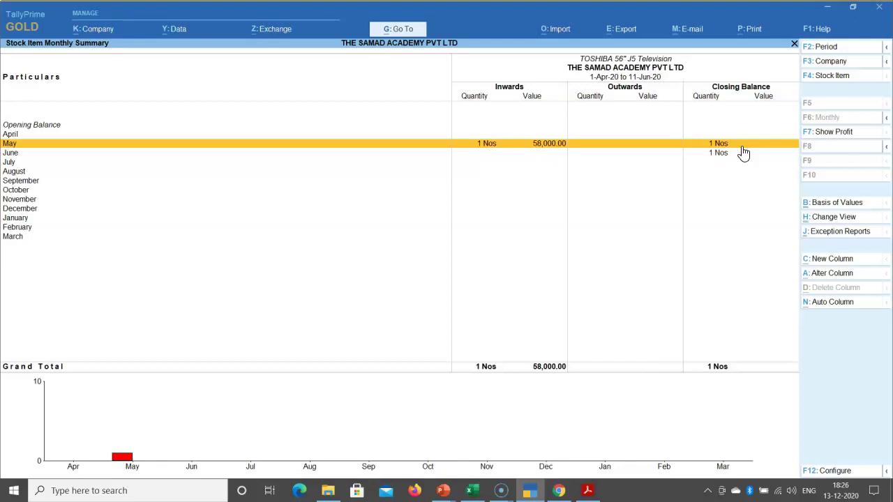
pyautogui.press('Escape')
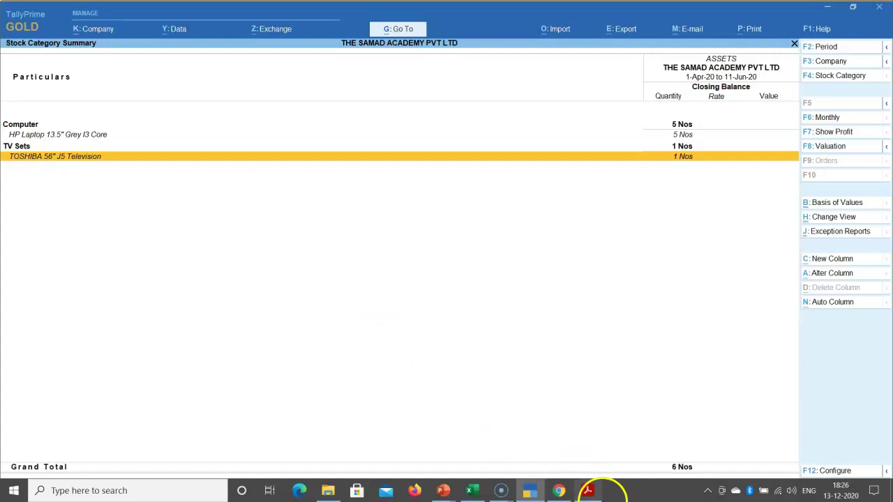
# Switch to Acrobat Reader, select the two item lines in FA PURCHASE.pdf for comparison, and return to TallyPrime.
pyautogui.click(588, 490)
pyautogui.moveTo(89, 149); pyautogui.dragTo(265, 164)
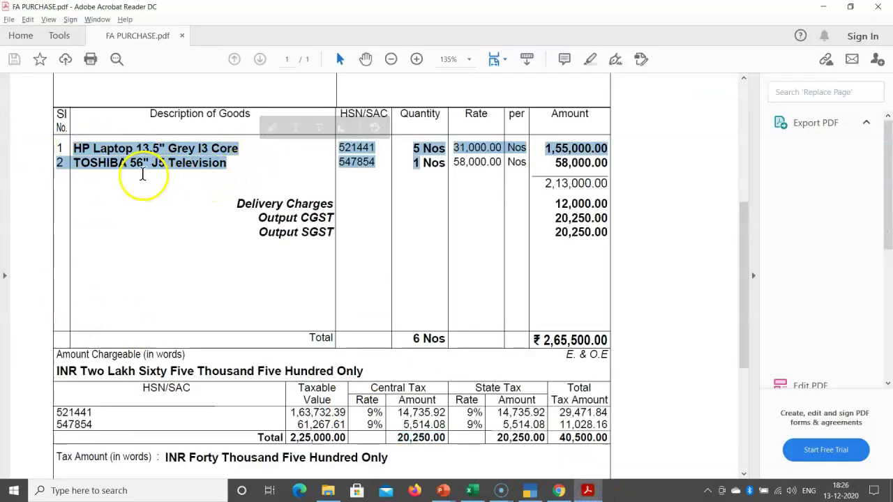
pyautogui.hotkey('alt', 'Tab')
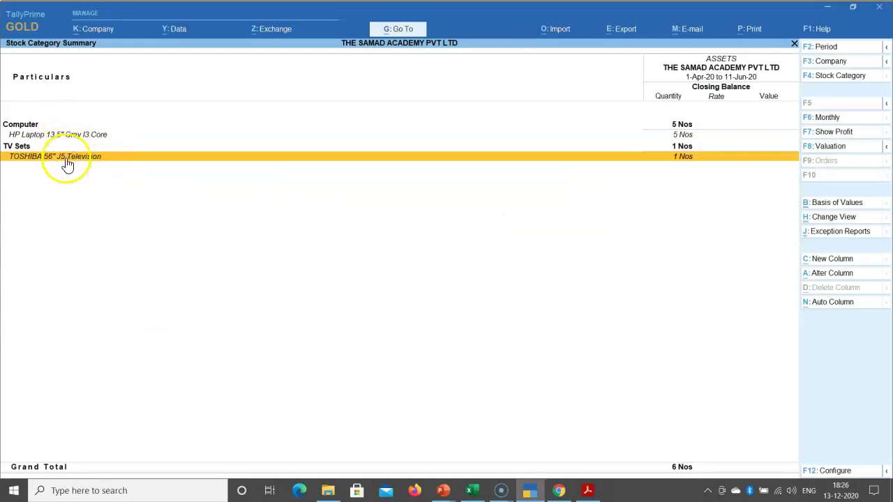